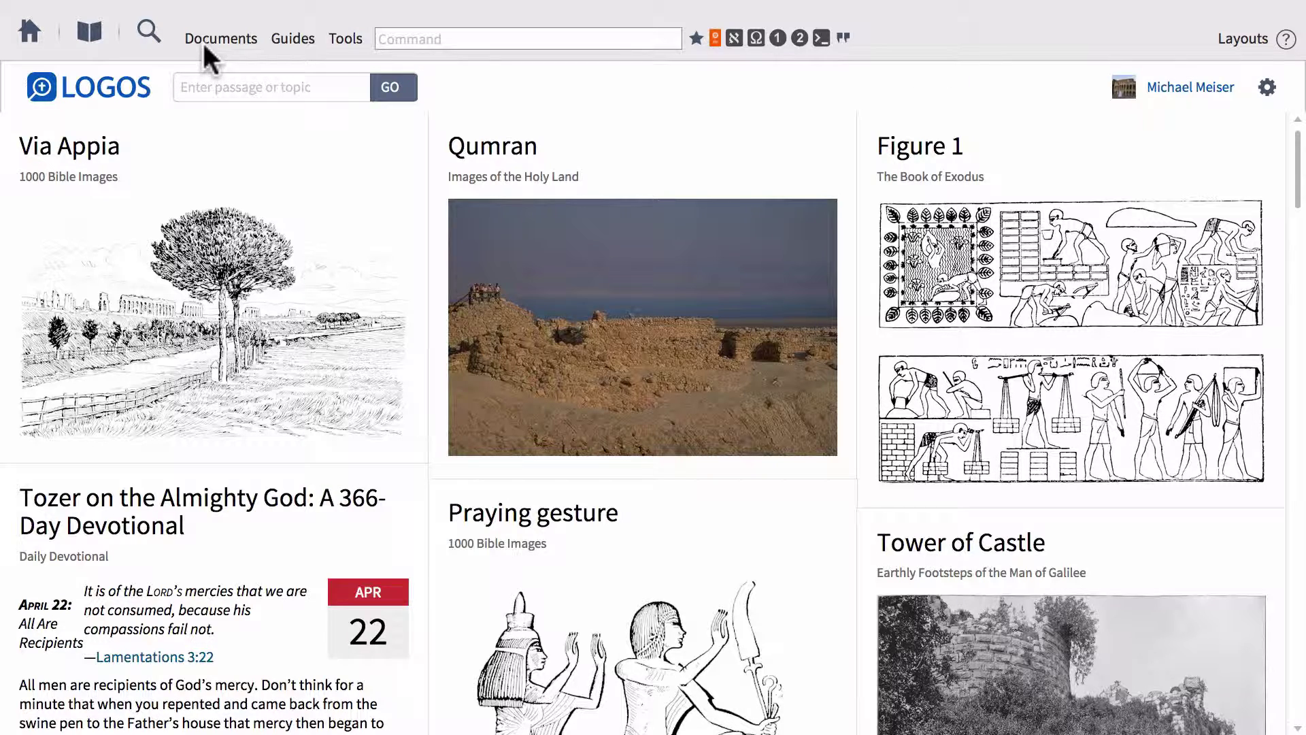
Return to the workspace and cycle through the Search, notes and Clippings tabs back to the Atonement Bibliography
left_click(29, 34)
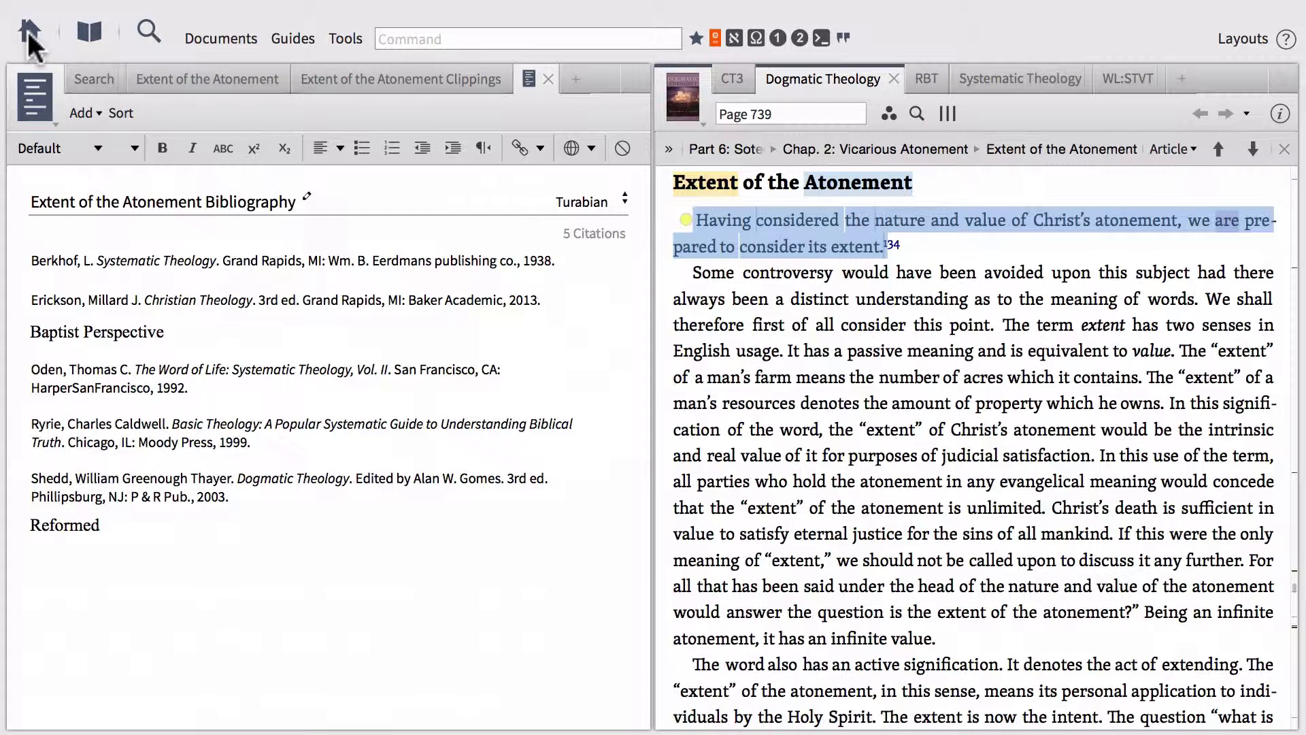
left_click(949, 250)
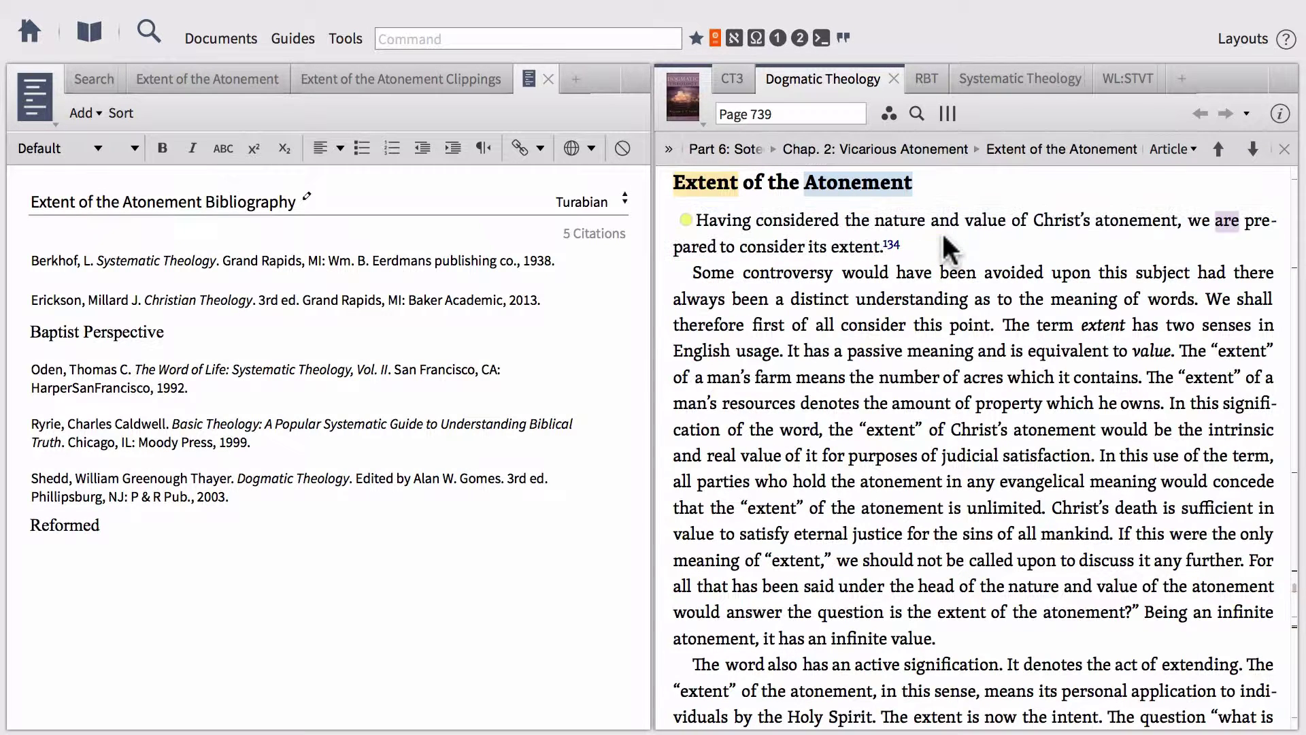
left_click(74, 77)
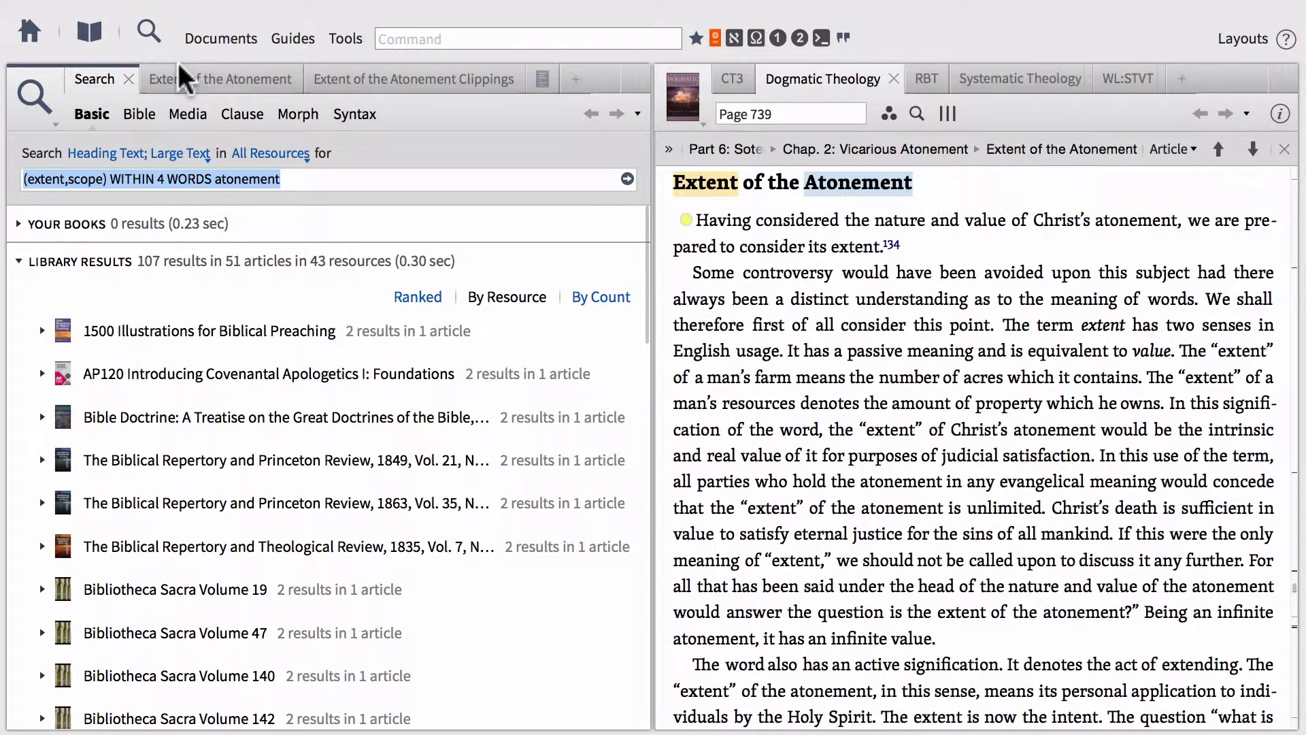
left_click(218, 68)
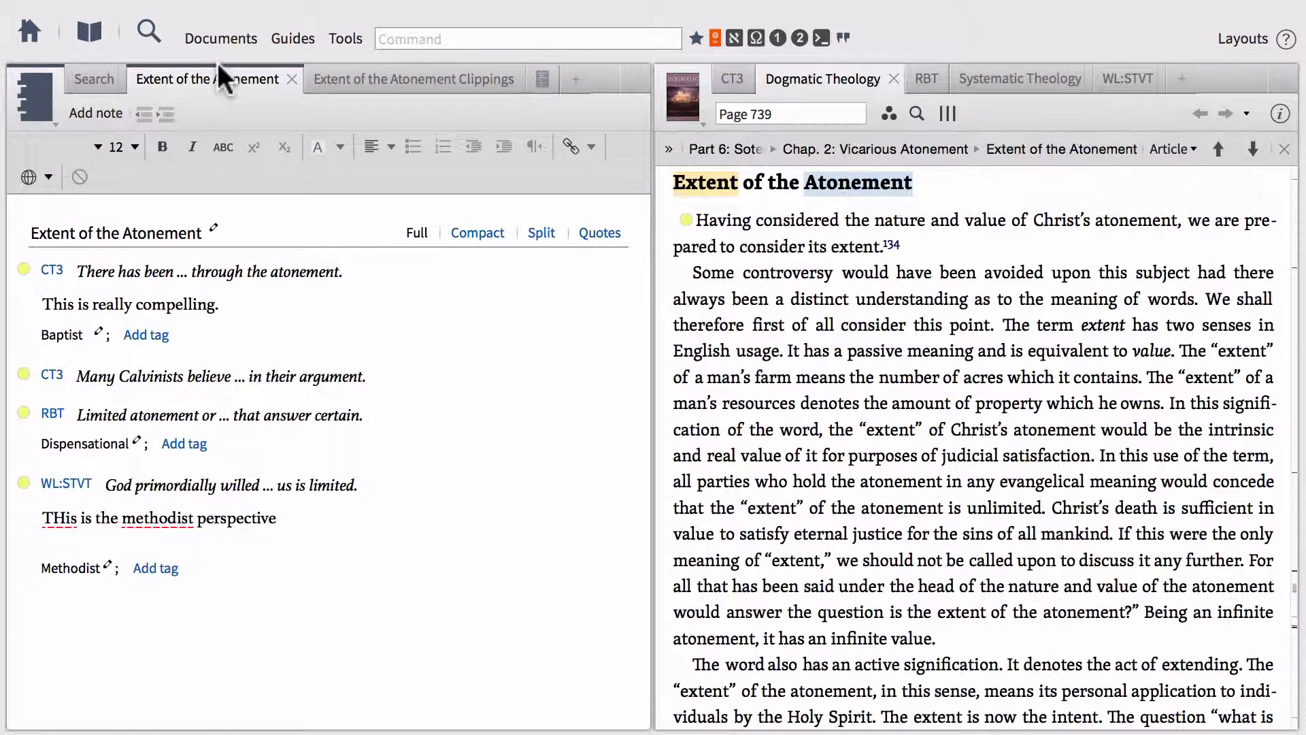
left_click(361, 65)
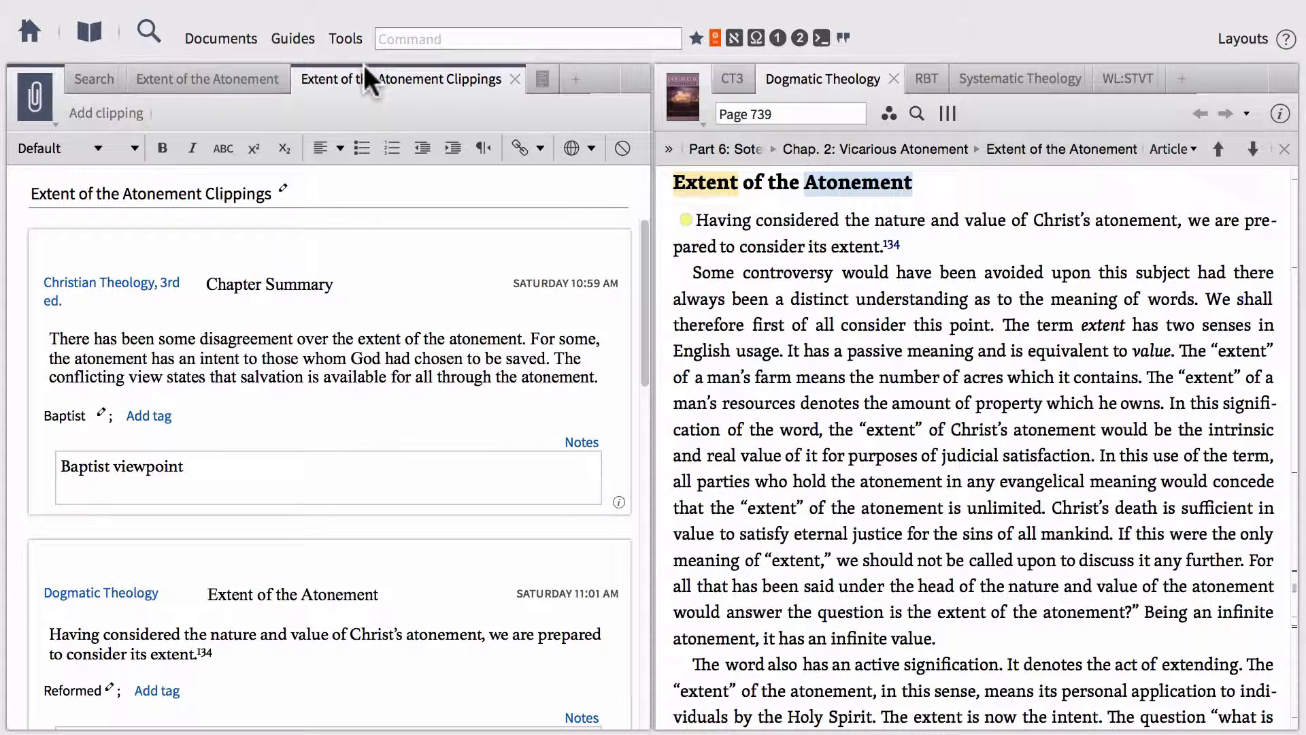
left_click(535, 77)
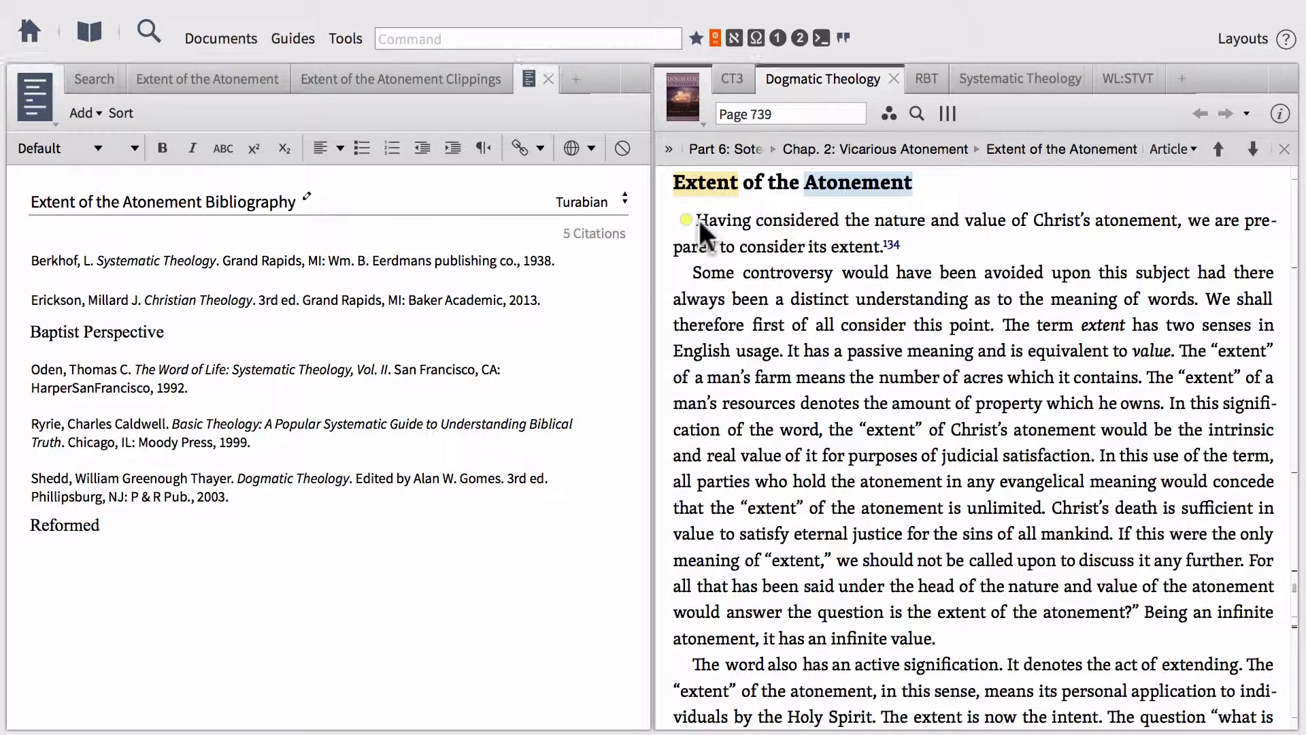
Select Dogmatic Theology's opening Extent of the Atonement sentence together with footnote 134
left_click_drag(698, 220, 898, 272)
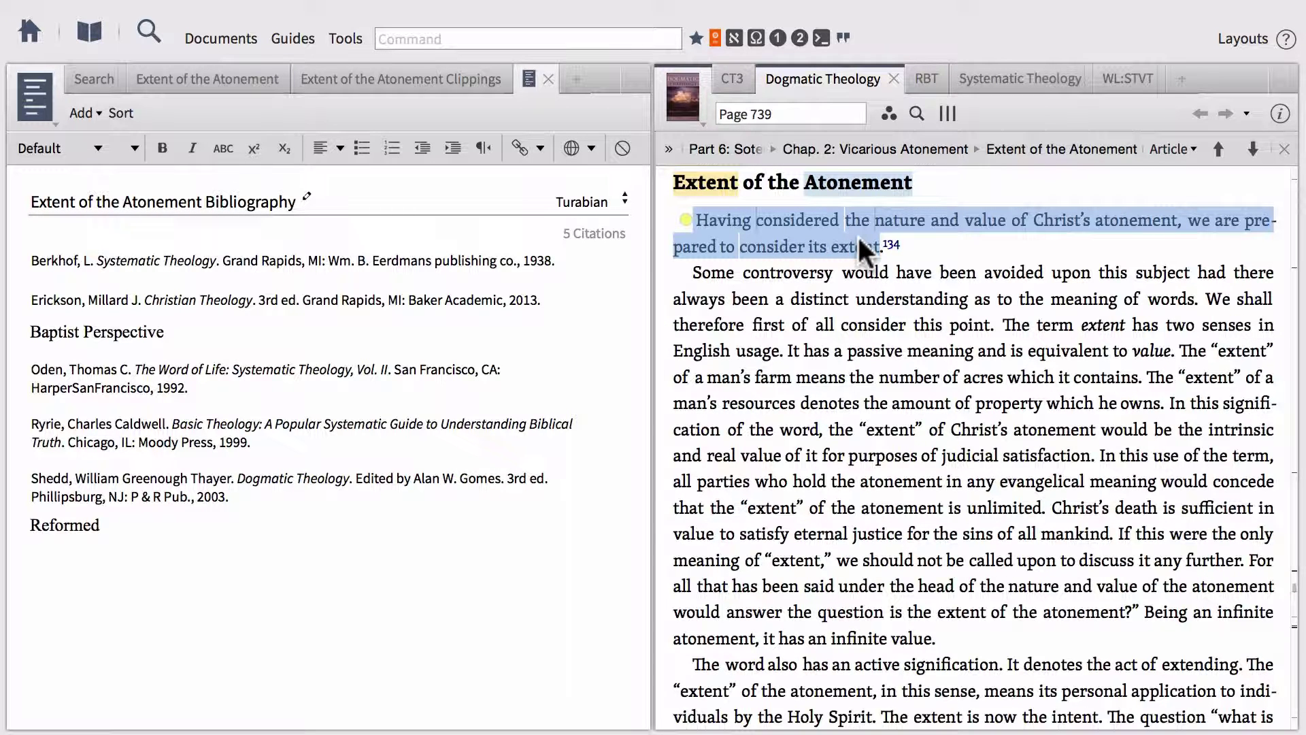
left_click(782, 223)
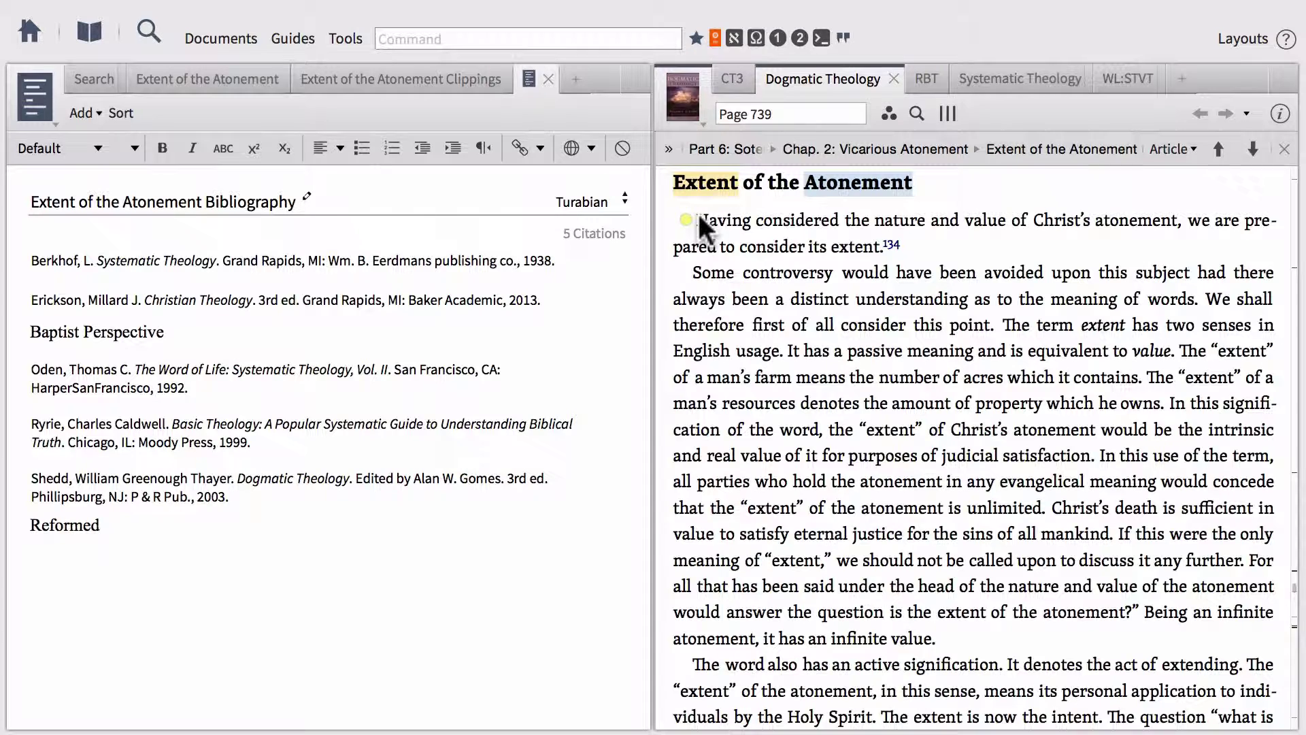
left_click_drag(699, 215, 884, 251)
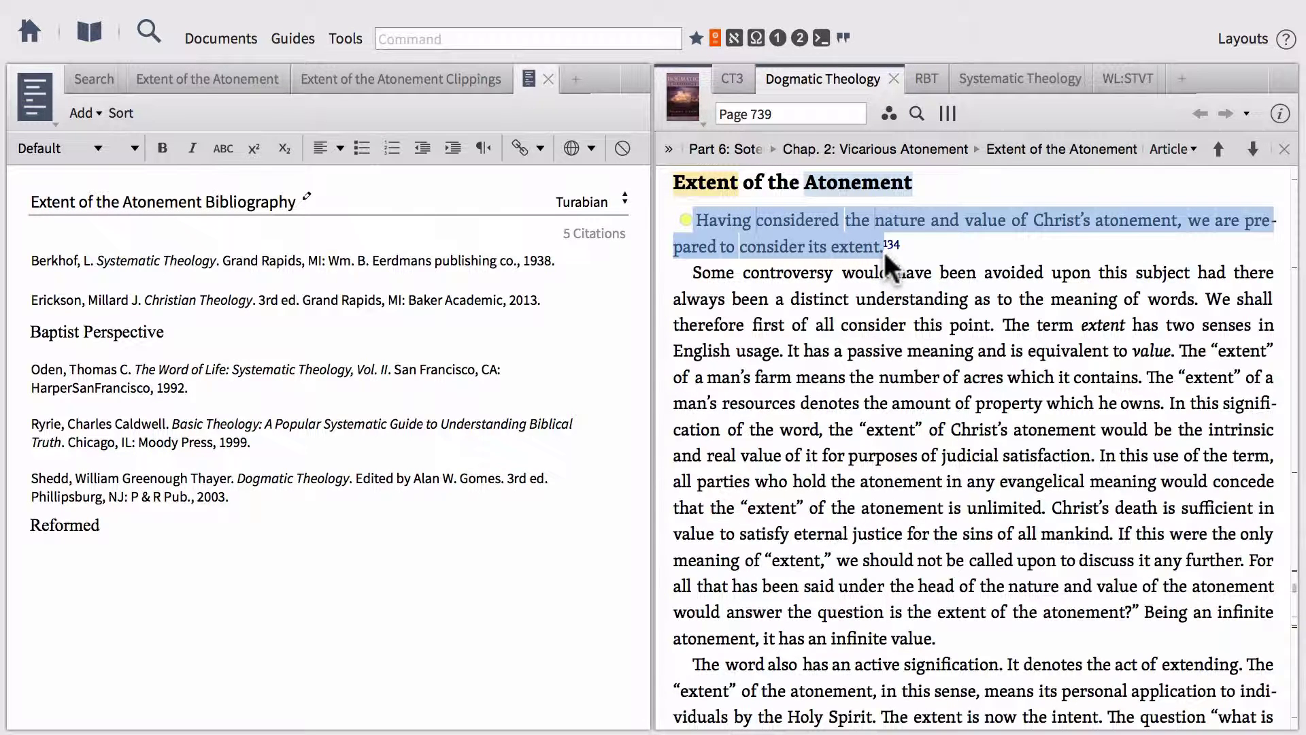
Copy the sentence and paste it into Word with its Dogmatic Theology page 739 footnote
key("super+c")
key("ctrl+Right")
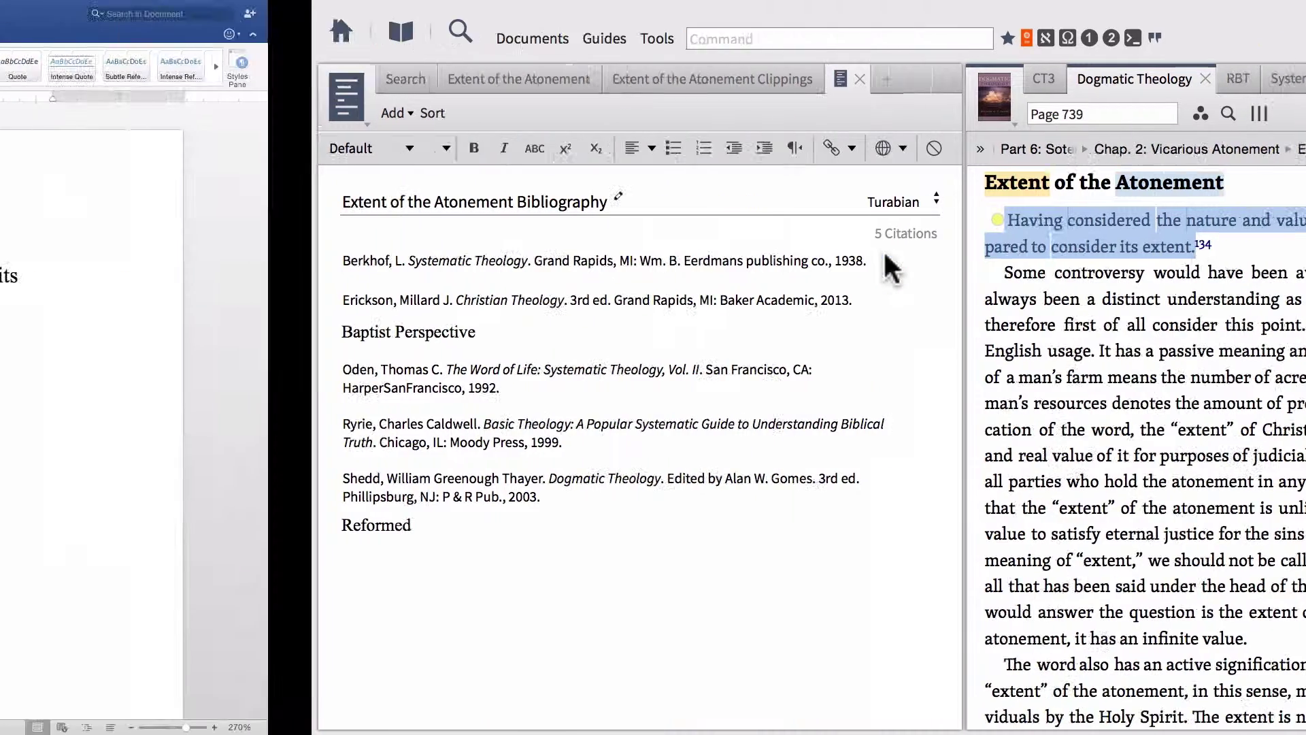
key("super+v")
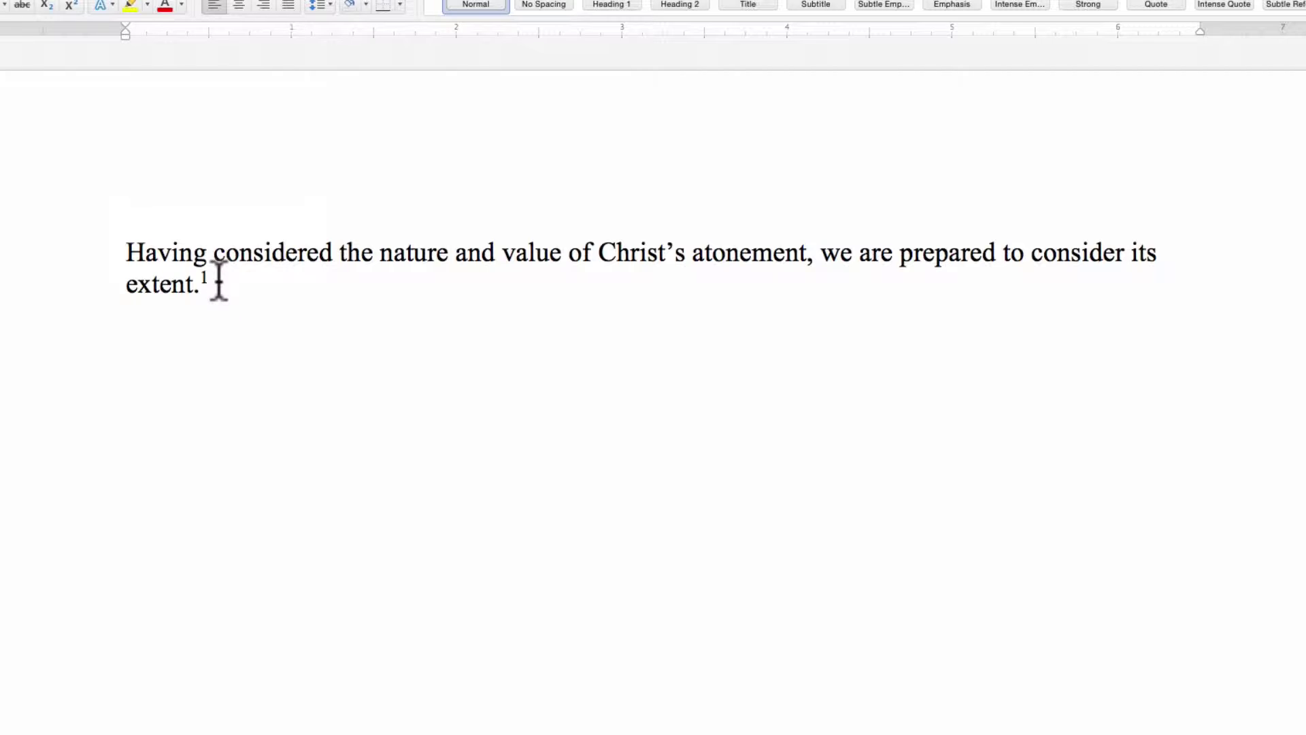
mouse_move(219, 280)
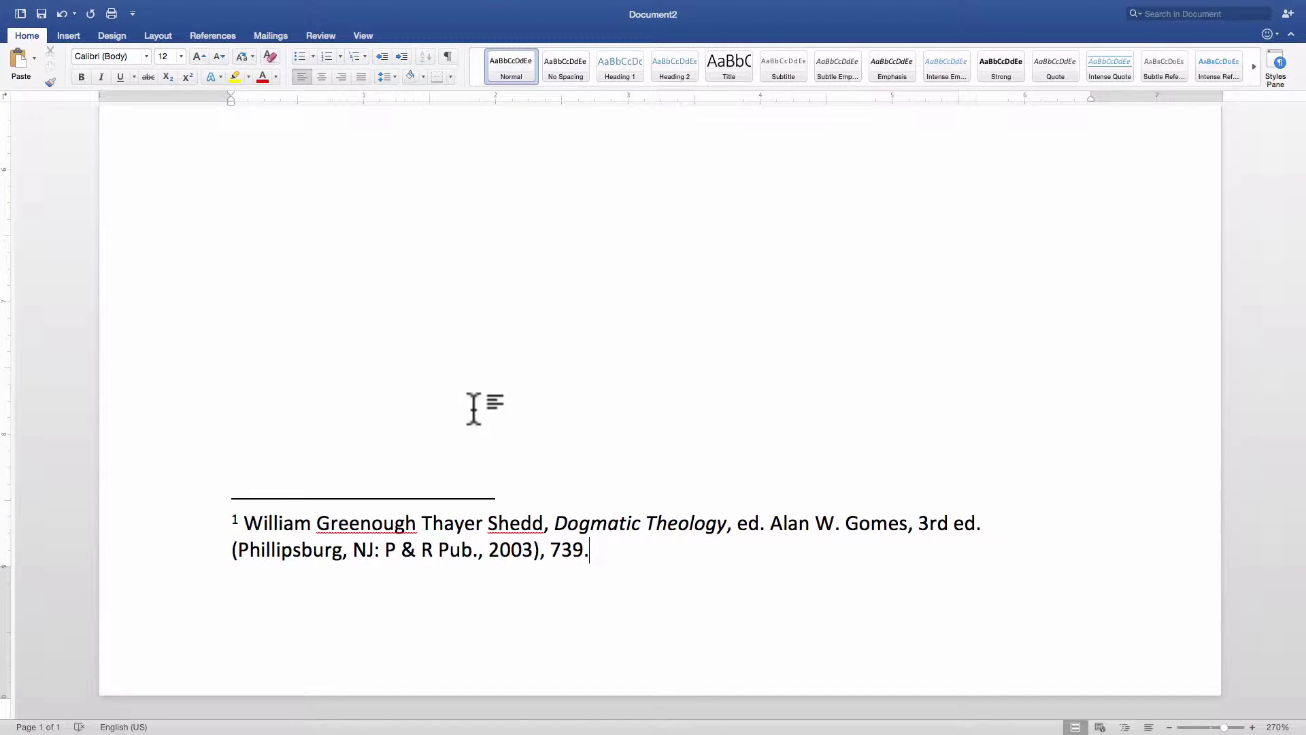
Review the pasted text in Word, then return to Logos
key("ctrl+Right")
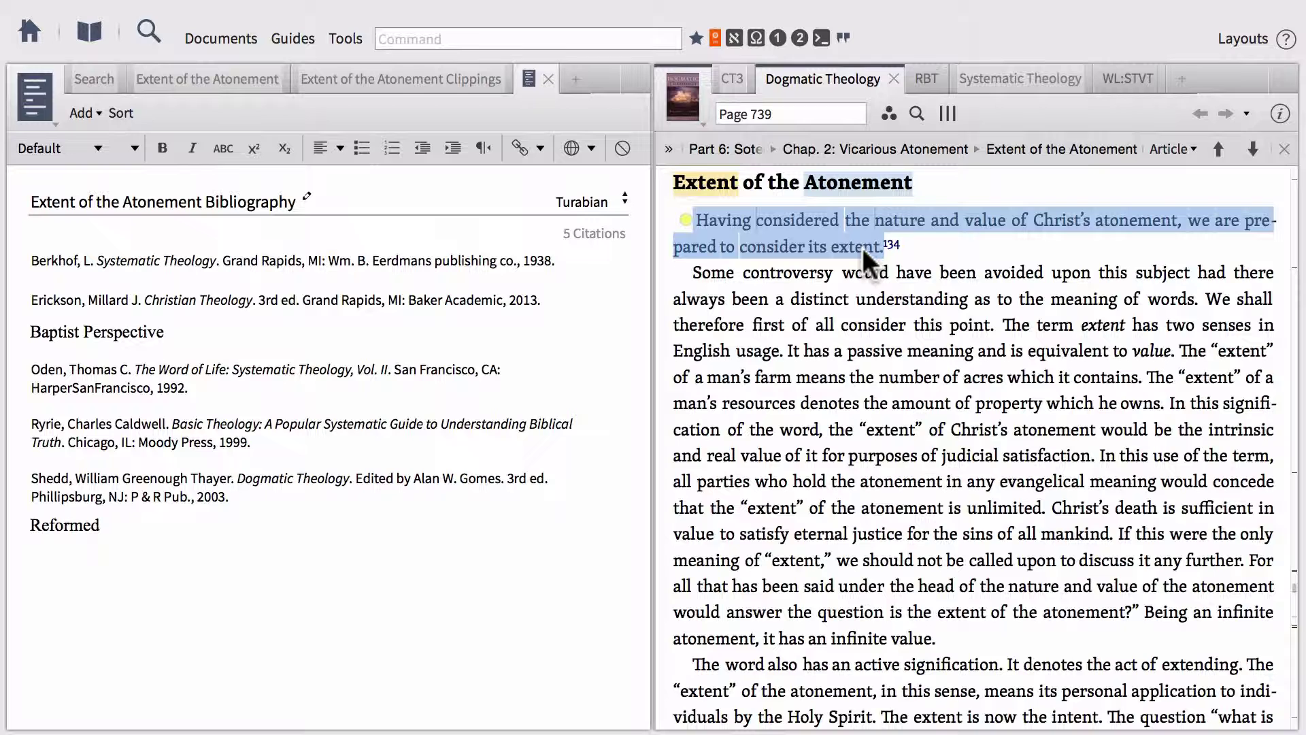
key("ctrl+Left")
scroll(637, 294, "up", 5)
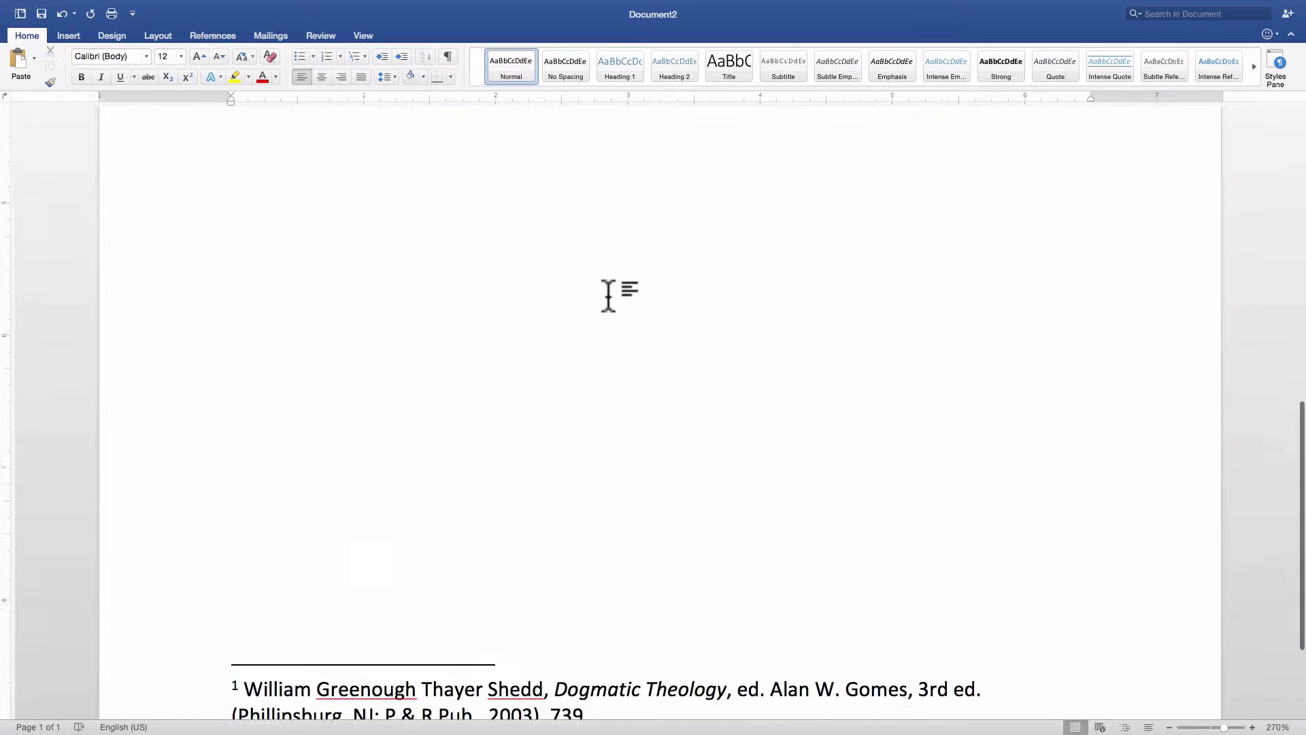
scroll(608, 296, "up", 5)
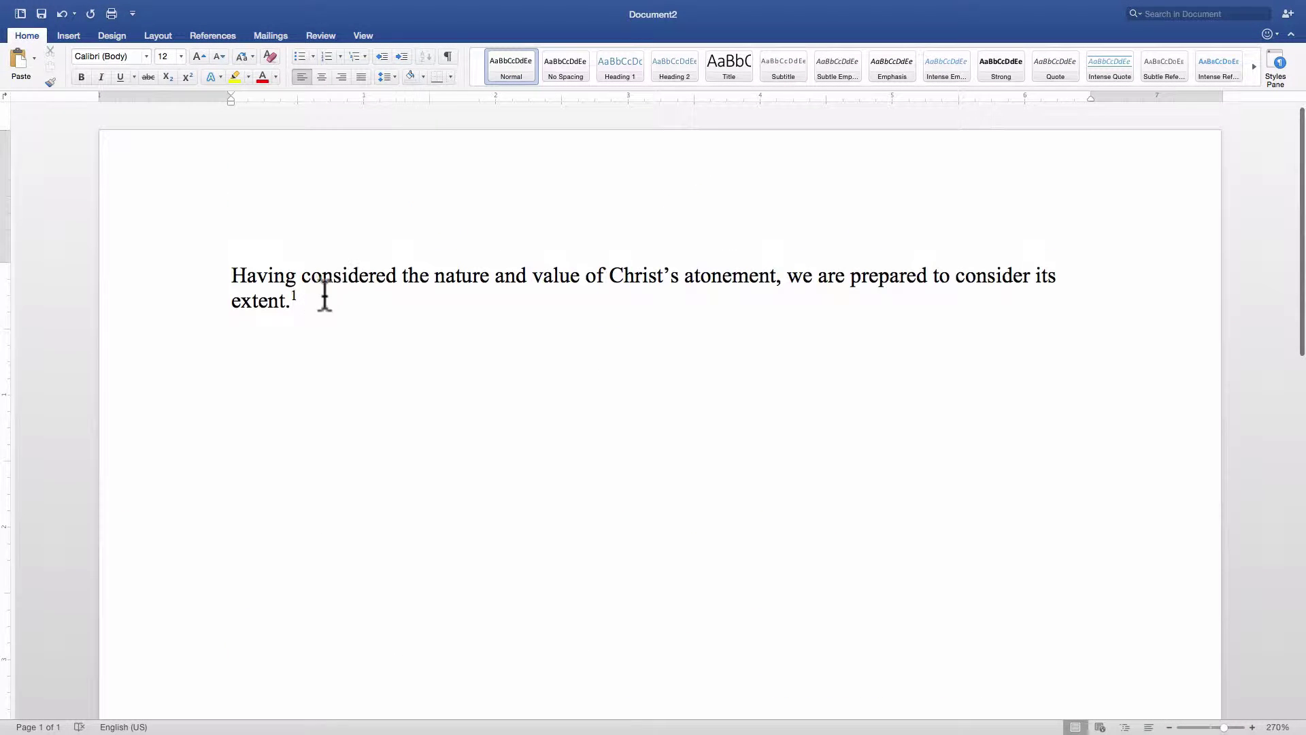
key("ctrl+Right")
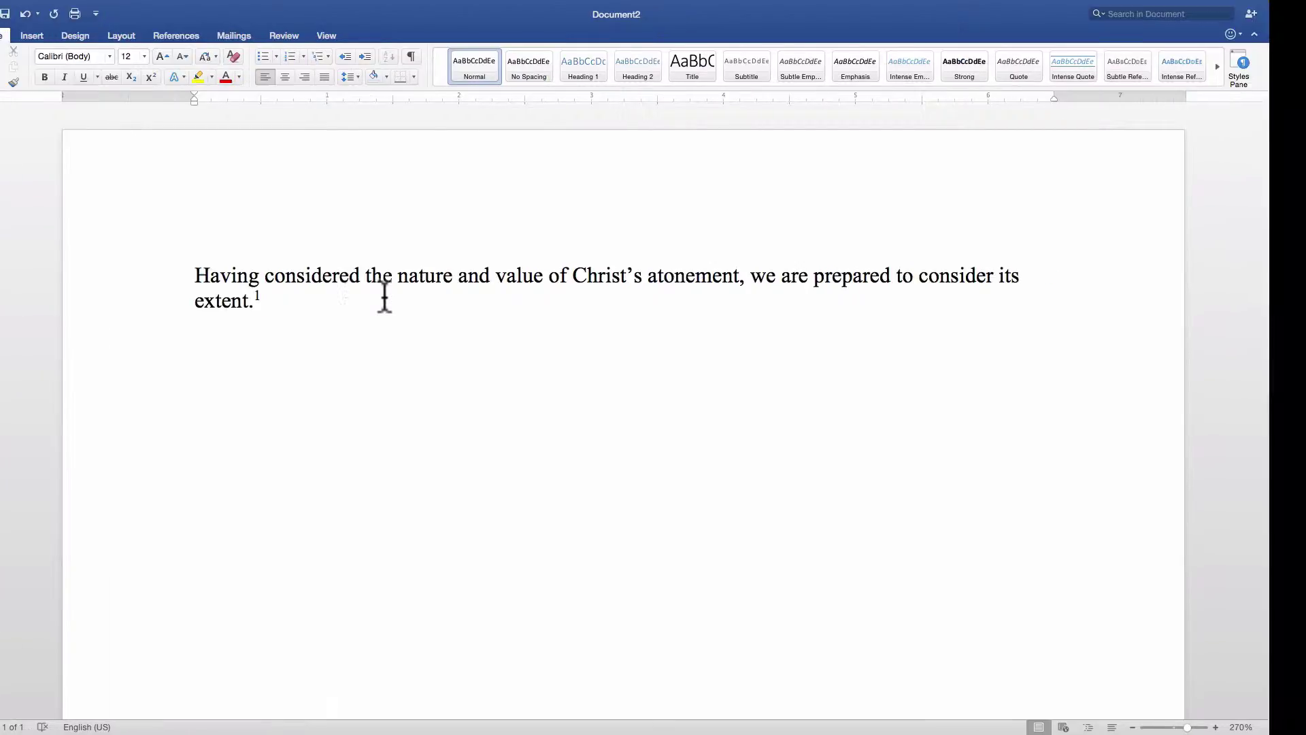
left_click(349, 40)
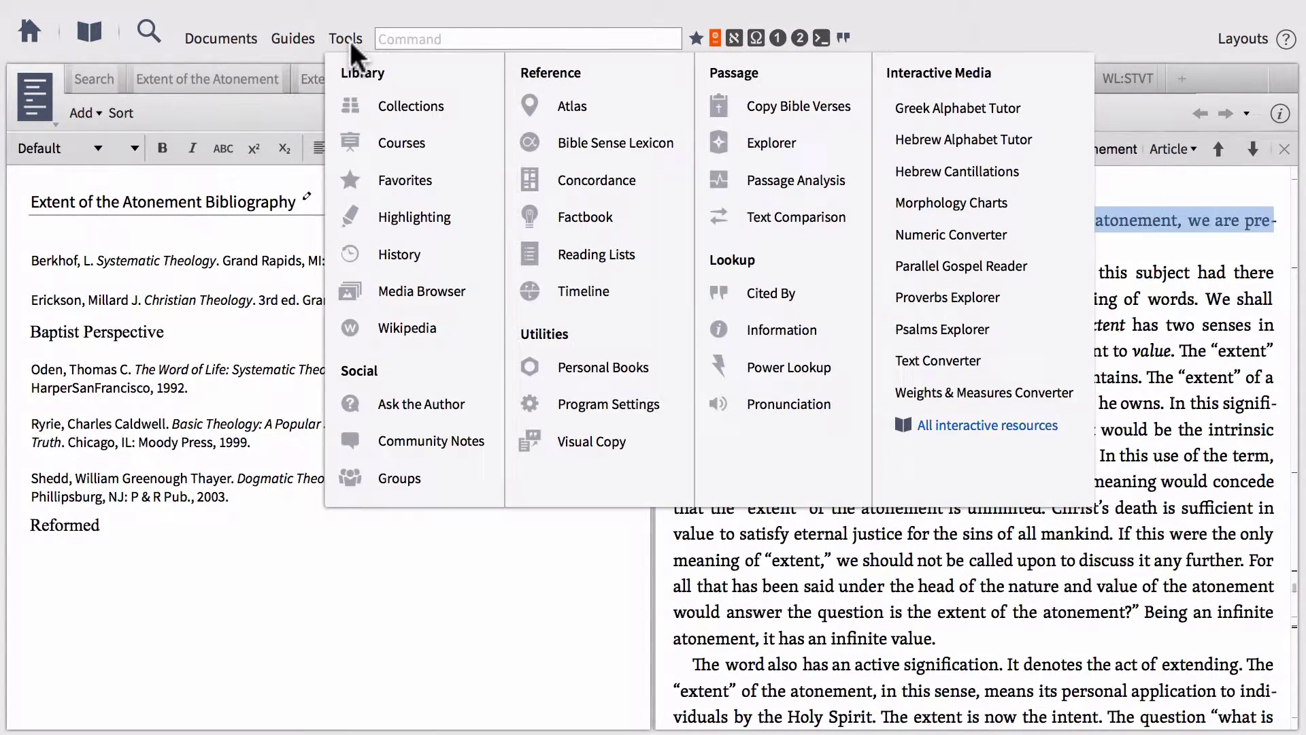
left_click(568, 405)
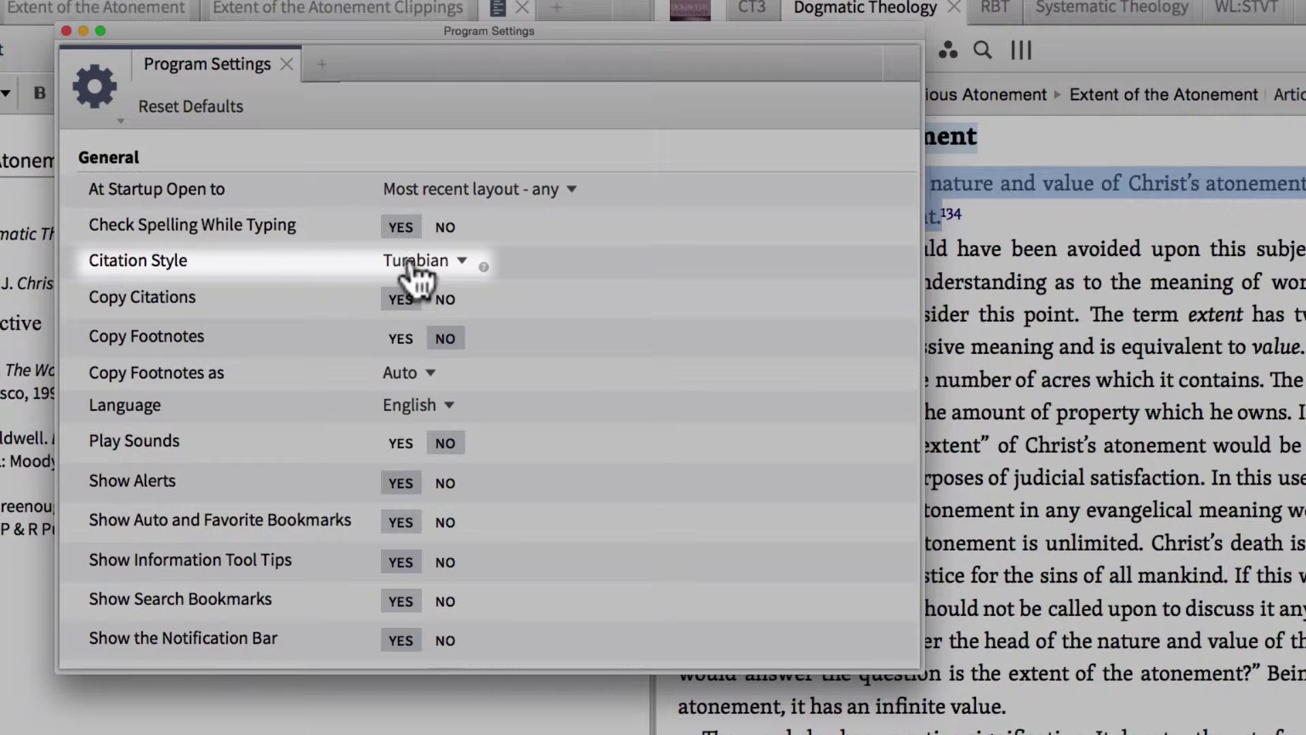
left_click(413, 259)
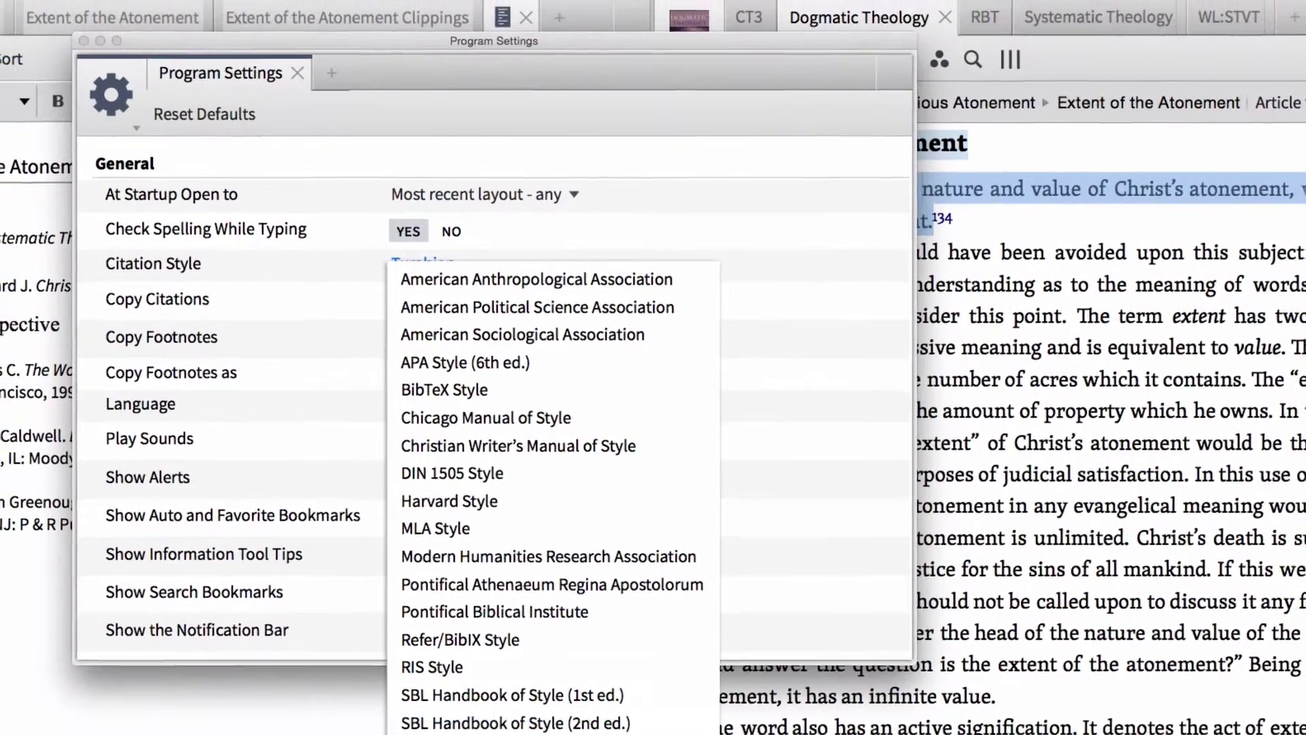
left_click(316, 599)
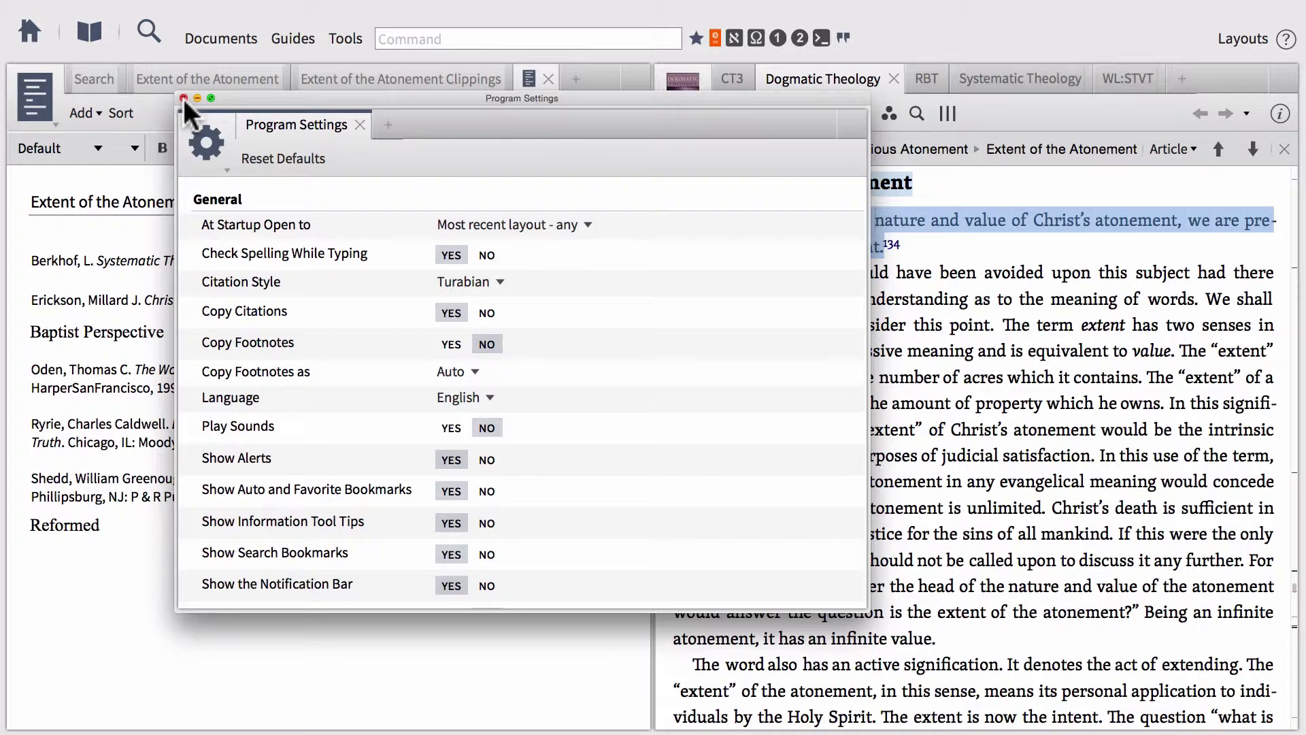
left_click(184, 99)
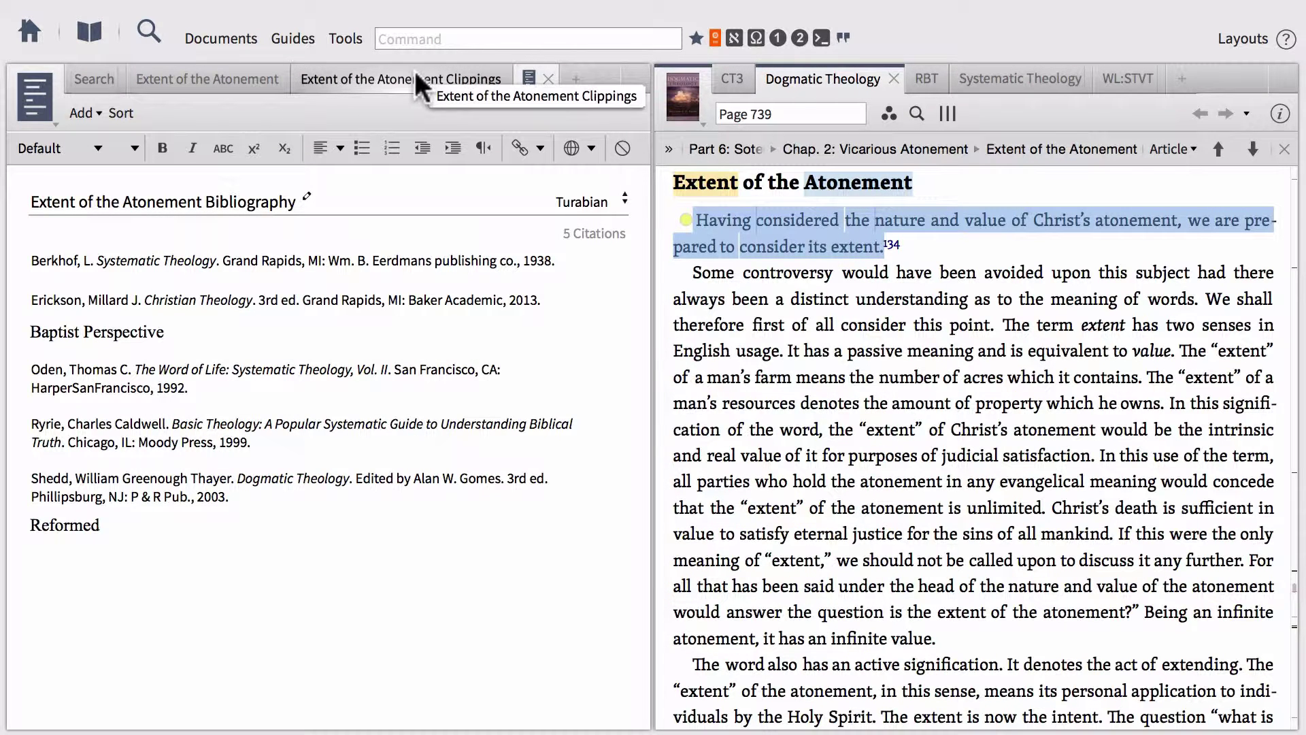
Open the Extent of the Atonement notes, follow the first note to CT3 page 753, and select that passage
left_click(194, 79)
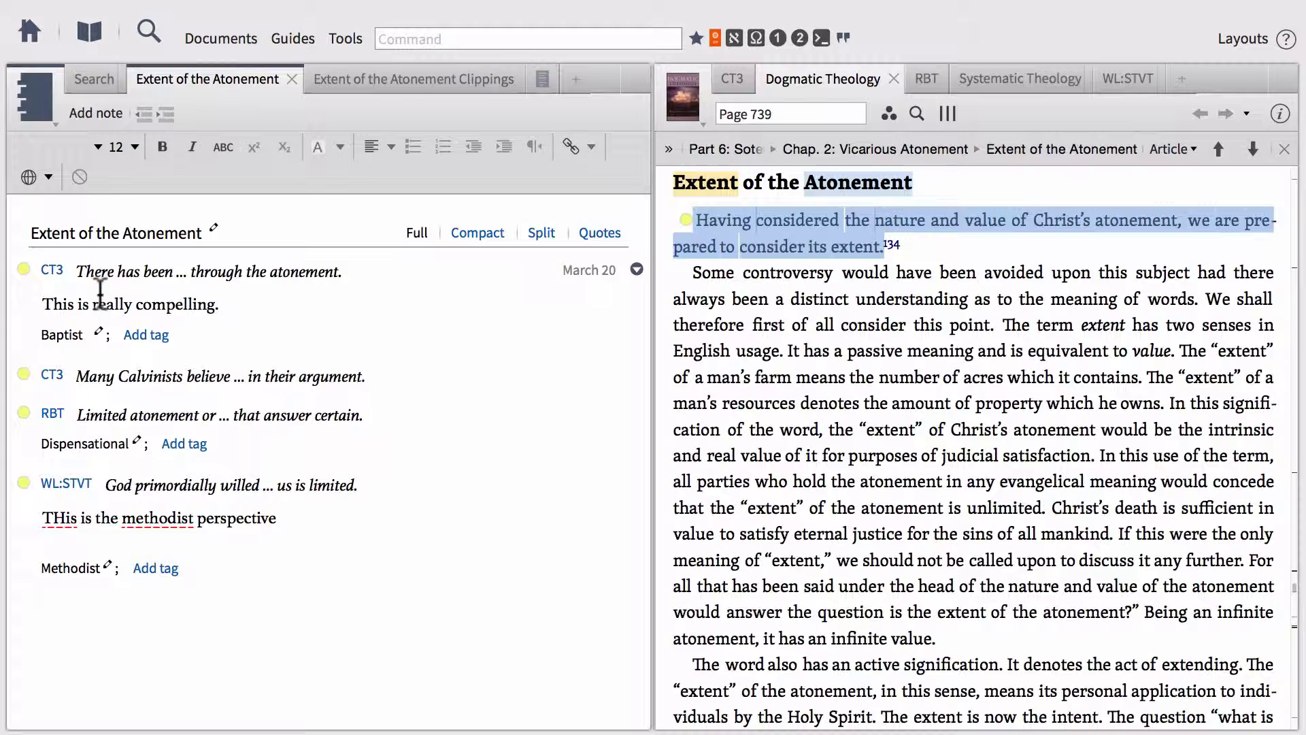
left_click(55, 271)
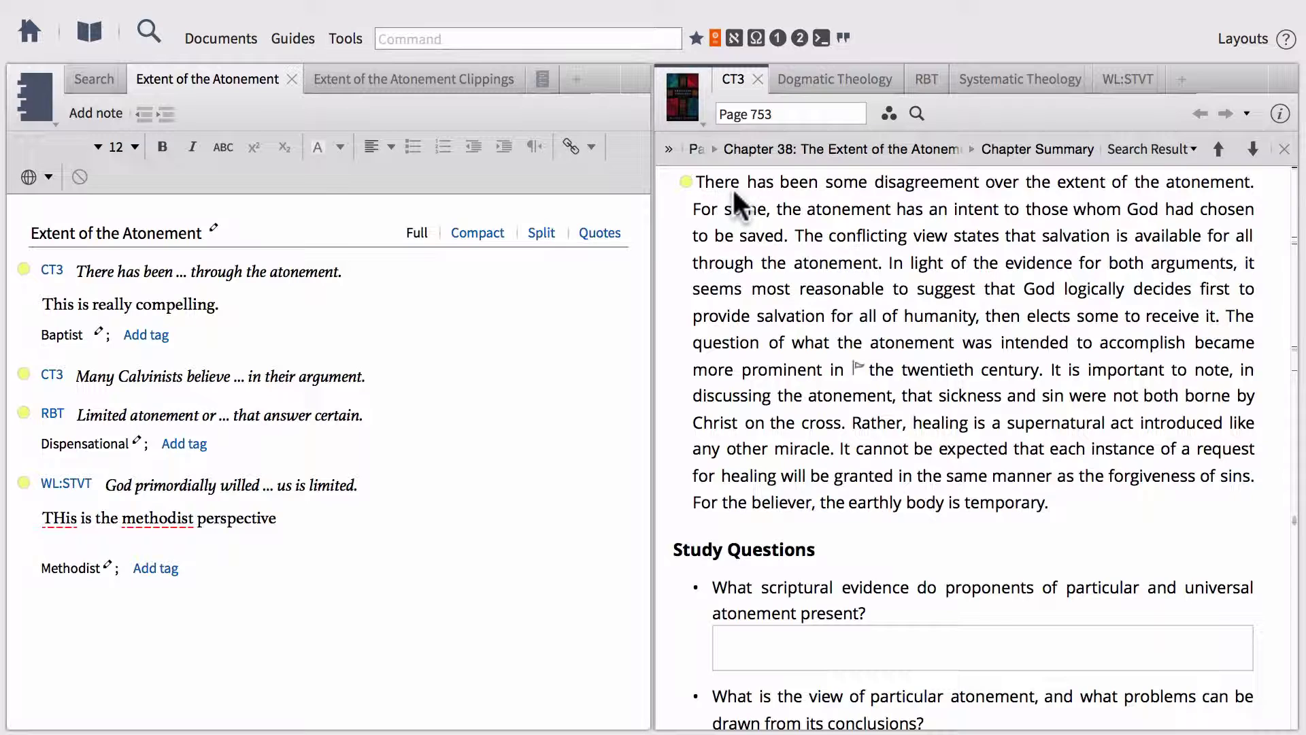
left_click_drag(700, 182, 796, 234)
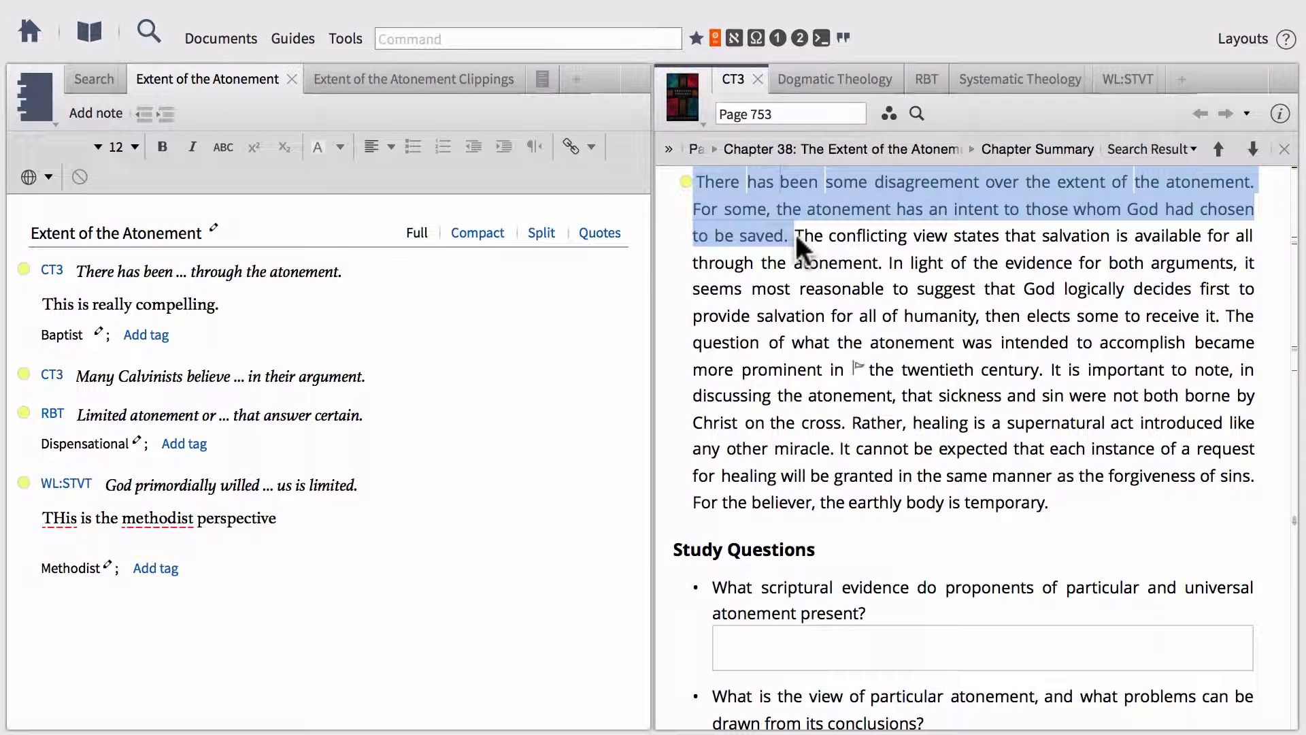
Paste the quotation as a new paragraph after 'extent.' in Word, adding footnote 2 citing Christian Theology
key("super+Tab")
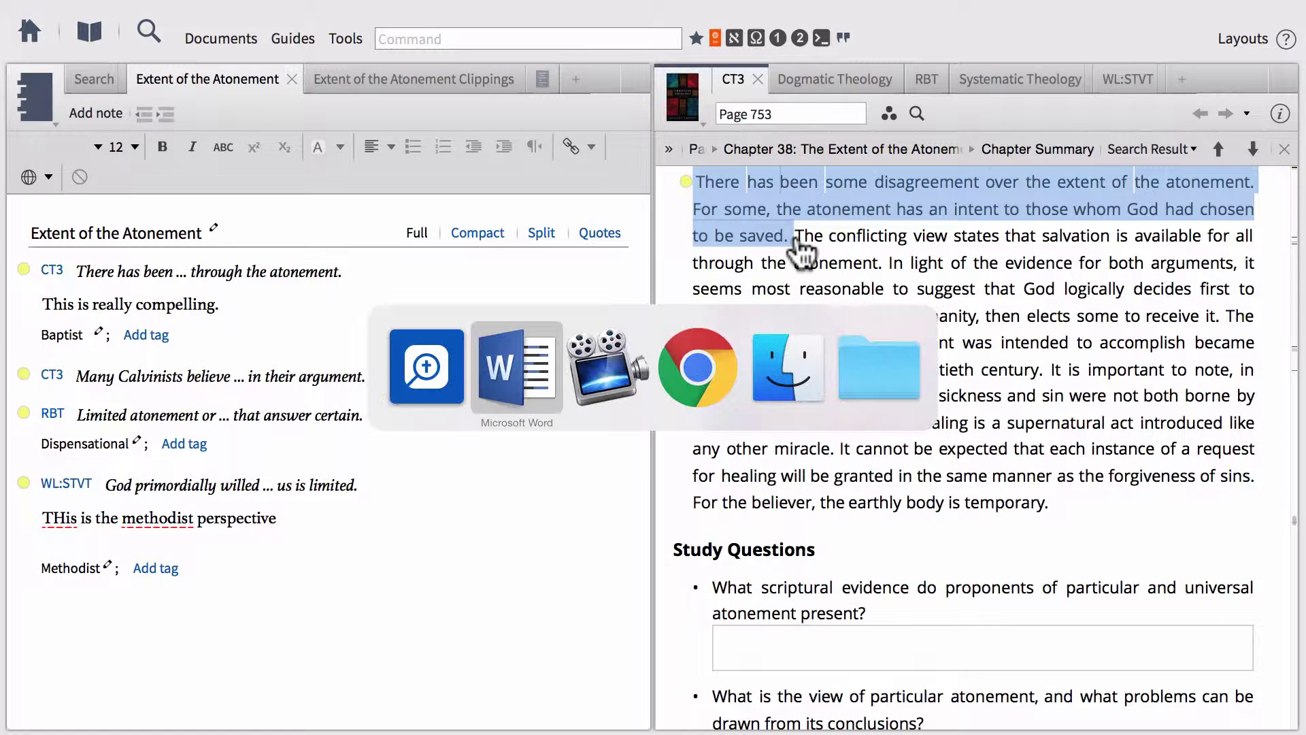
left_click(458, 309)
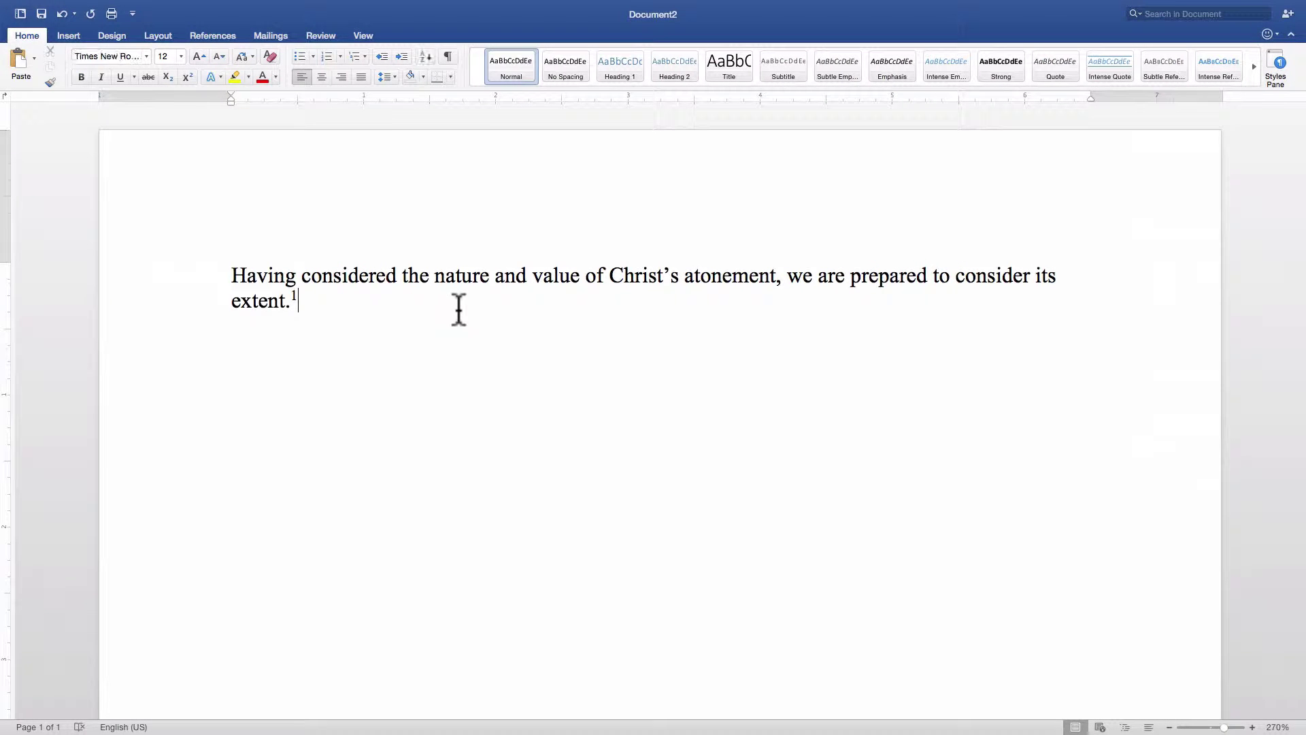
key("Return")
type("There has been some disagreement over the extent of the atonement. For some, the atonement has an intent to those whom God had chosen to be saved. 2")
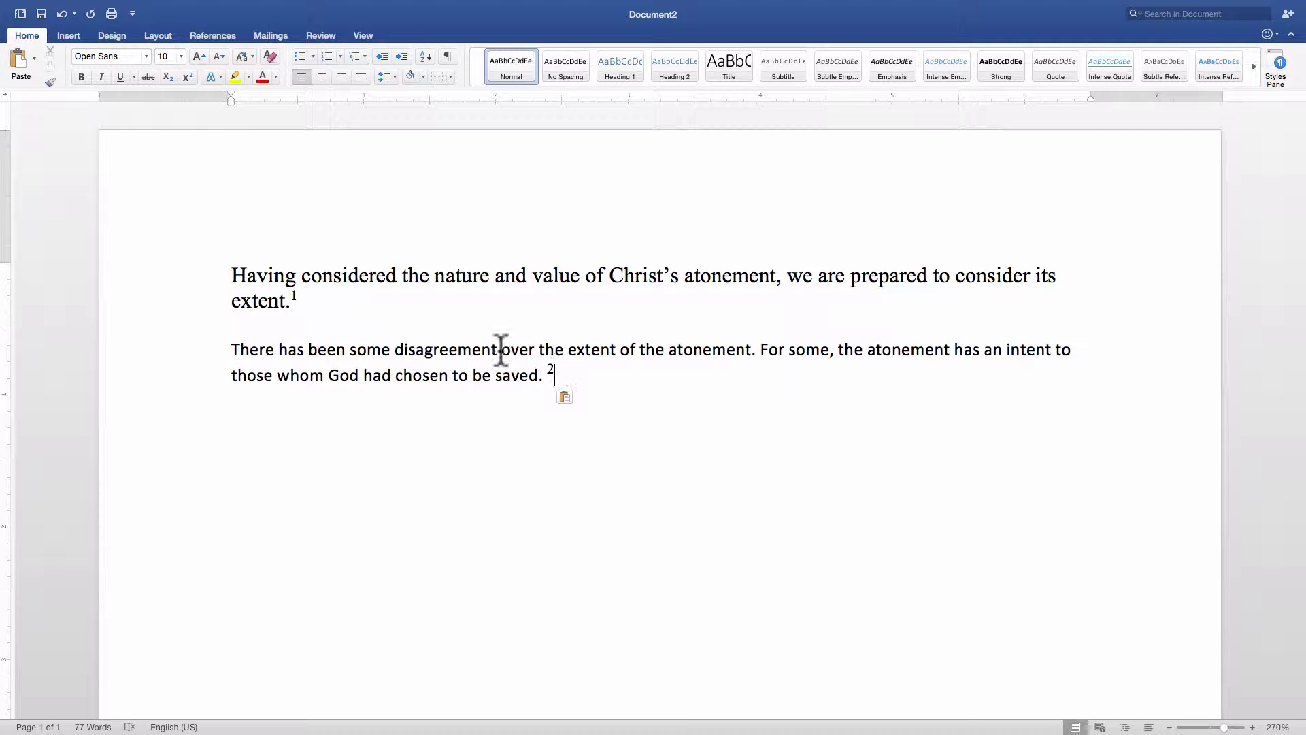
scroll(602, 359, "down", 10)
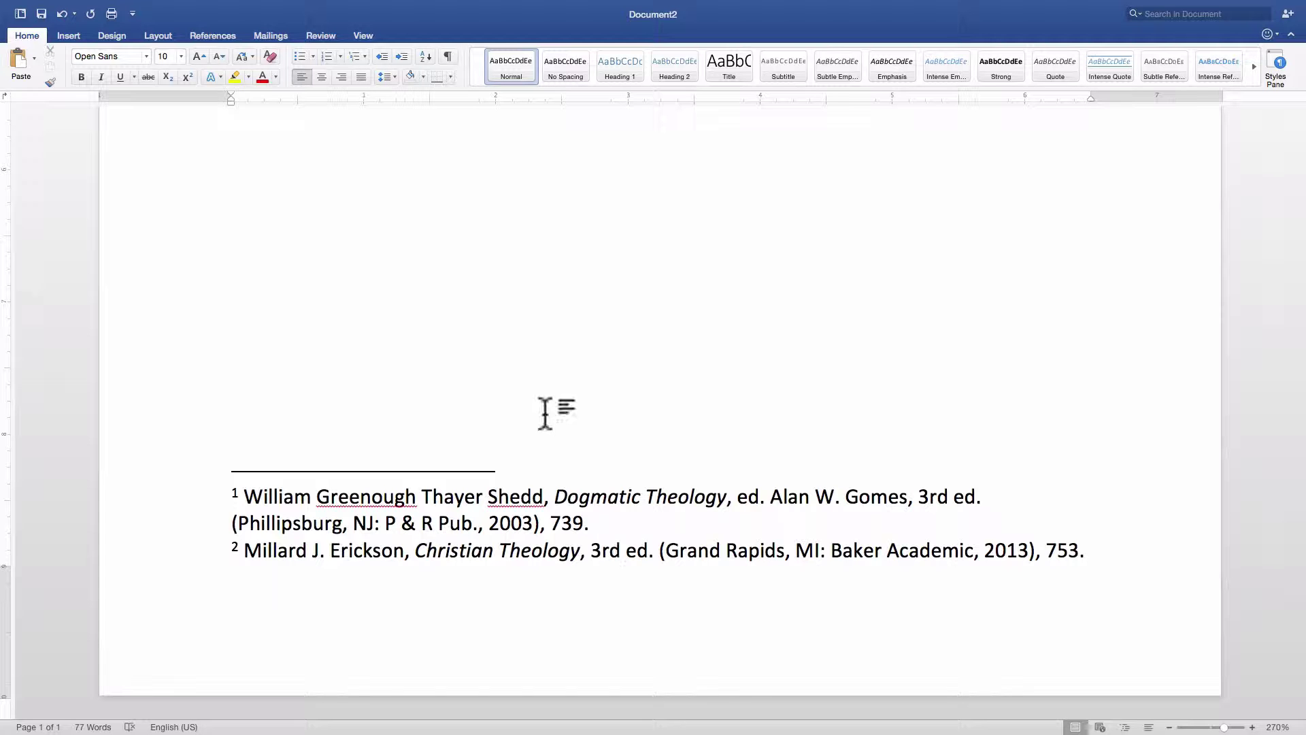
scroll(528, 357, "up", 1)
scroll(527, 357, "up", 15)
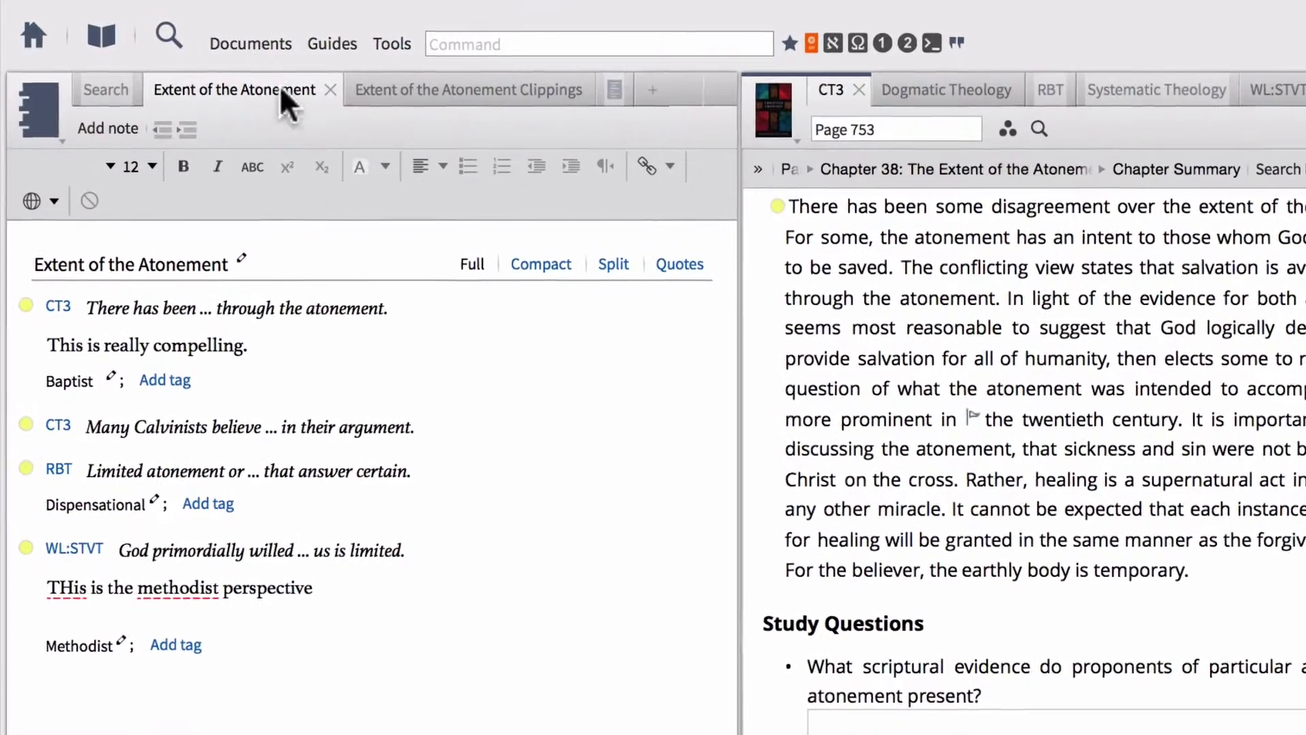
Open the Documents list sorted by Name, browse it, and place the cursor in the Open search box
left_click(253, 43)
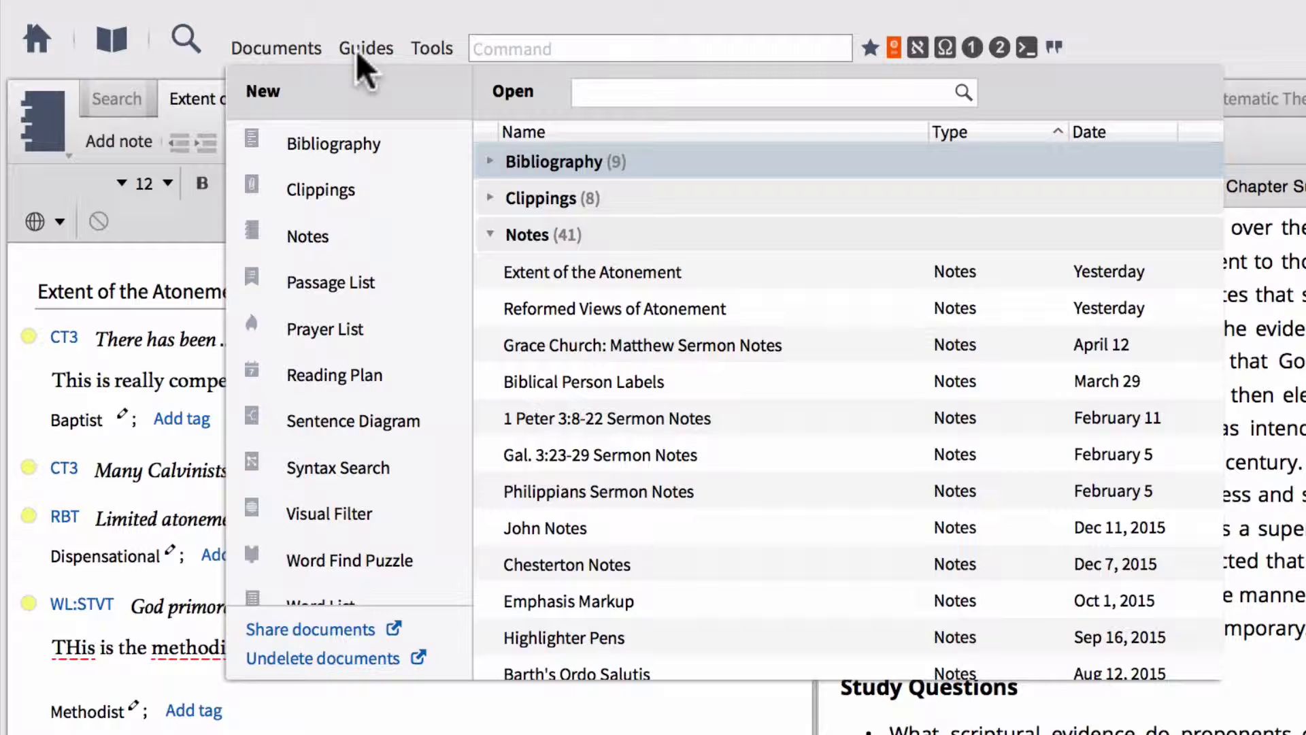
left_click(748, 130)
scroll(791, 212, "down", 2)
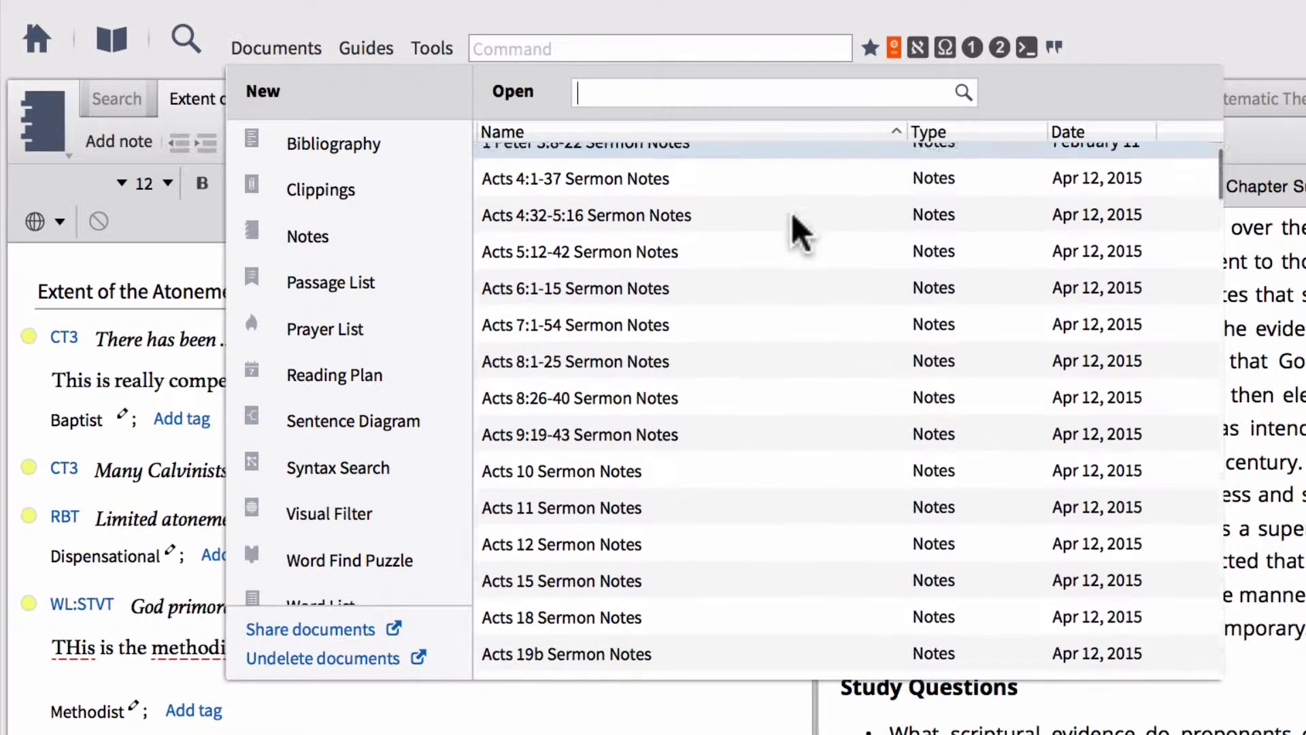
scroll(791, 212, "down", 10)
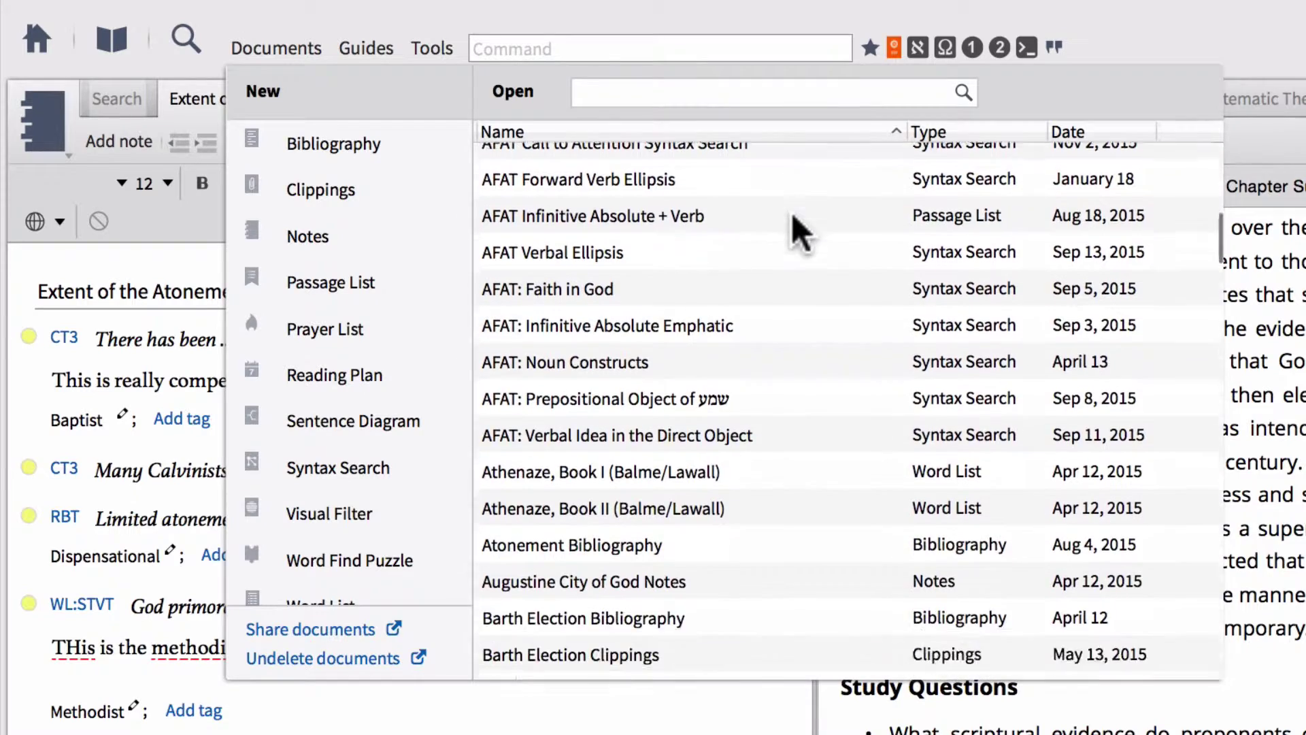
scroll(791, 212, "down", 4)
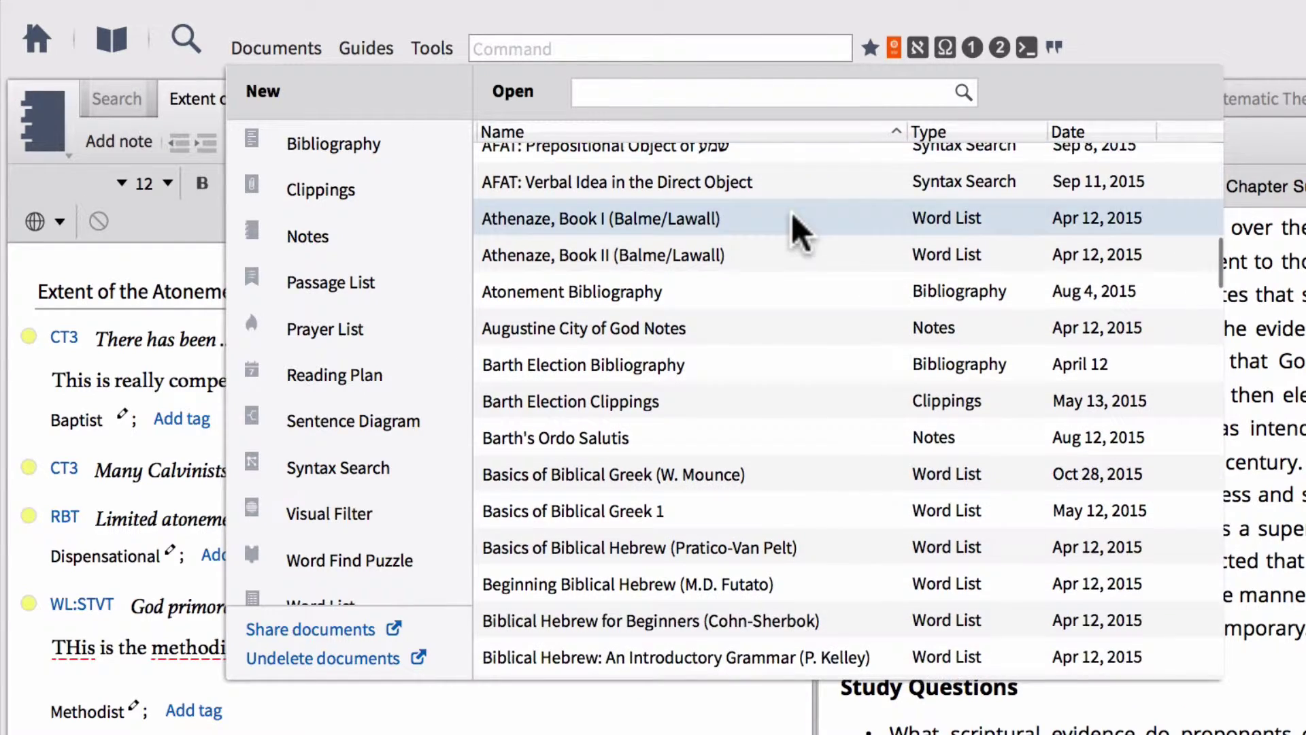
scroll(790, 213, "down", 9)
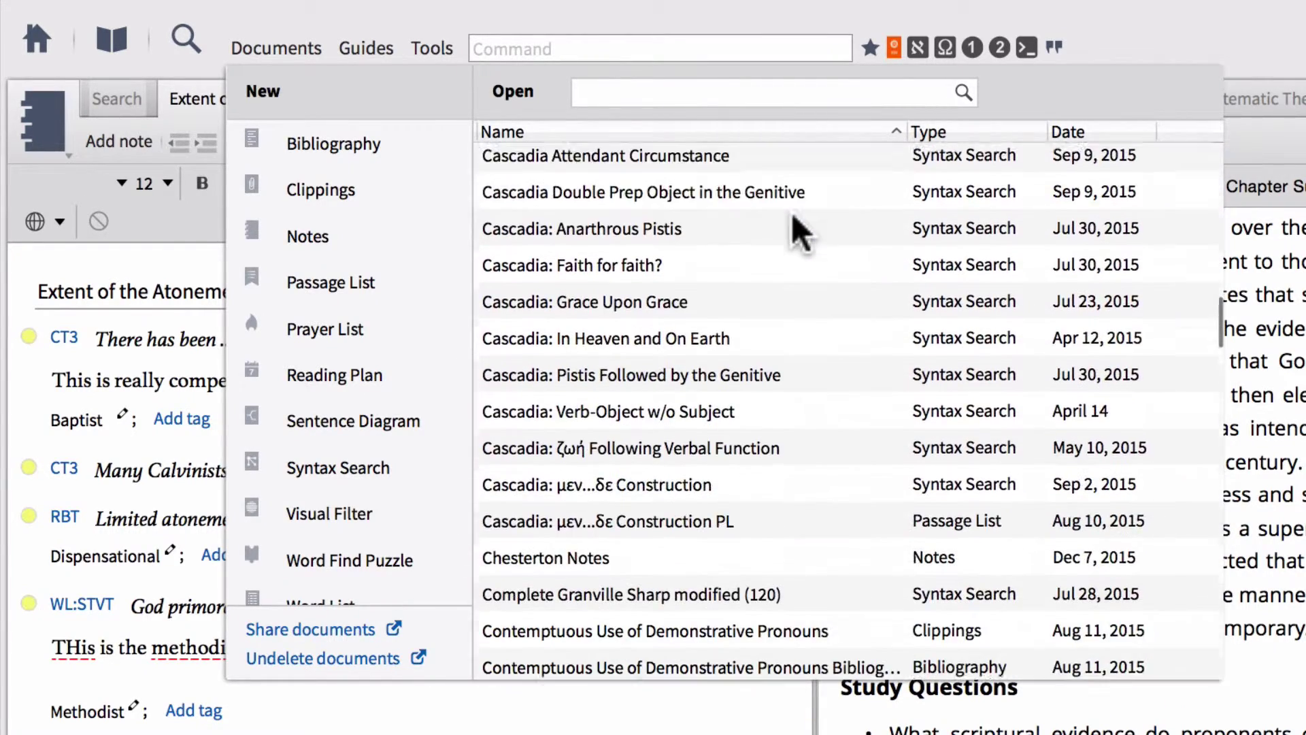
scroll(790, 213, "down", 1)
scroll(791, 214, "up", 20)
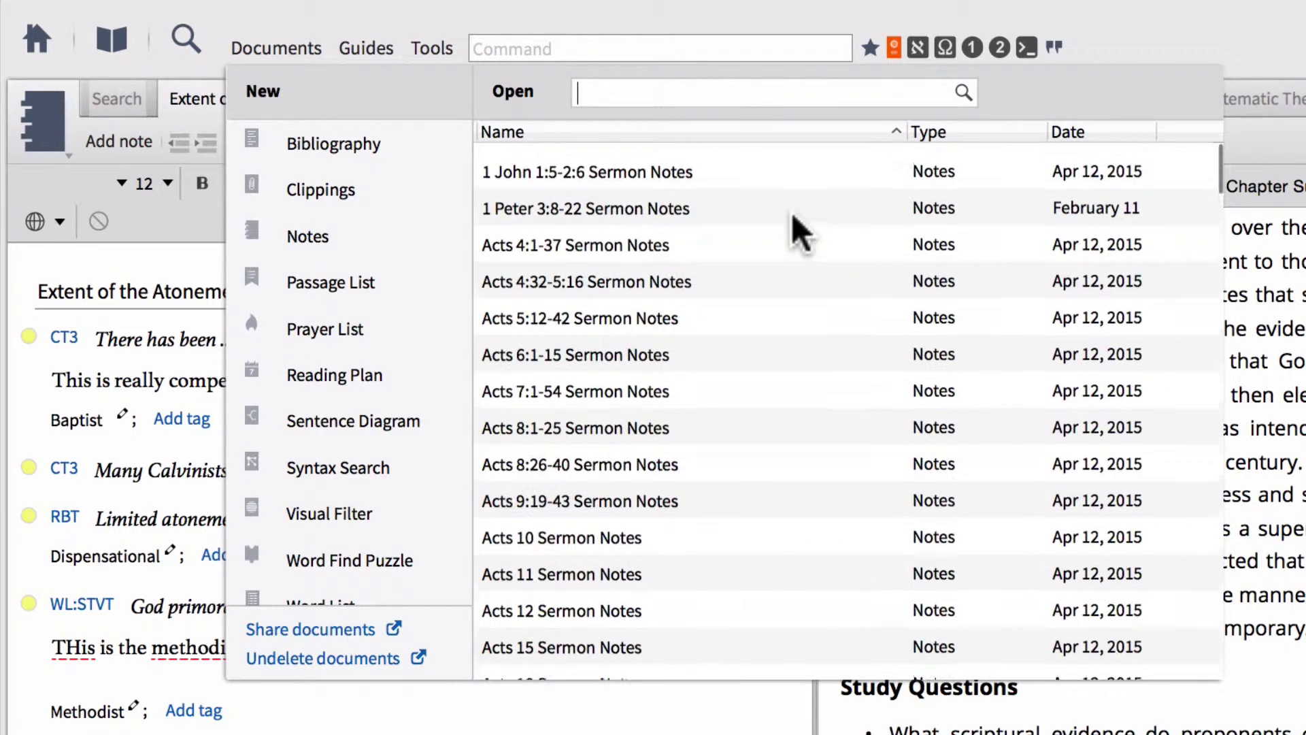
scroll(859, 438, "down", 4)
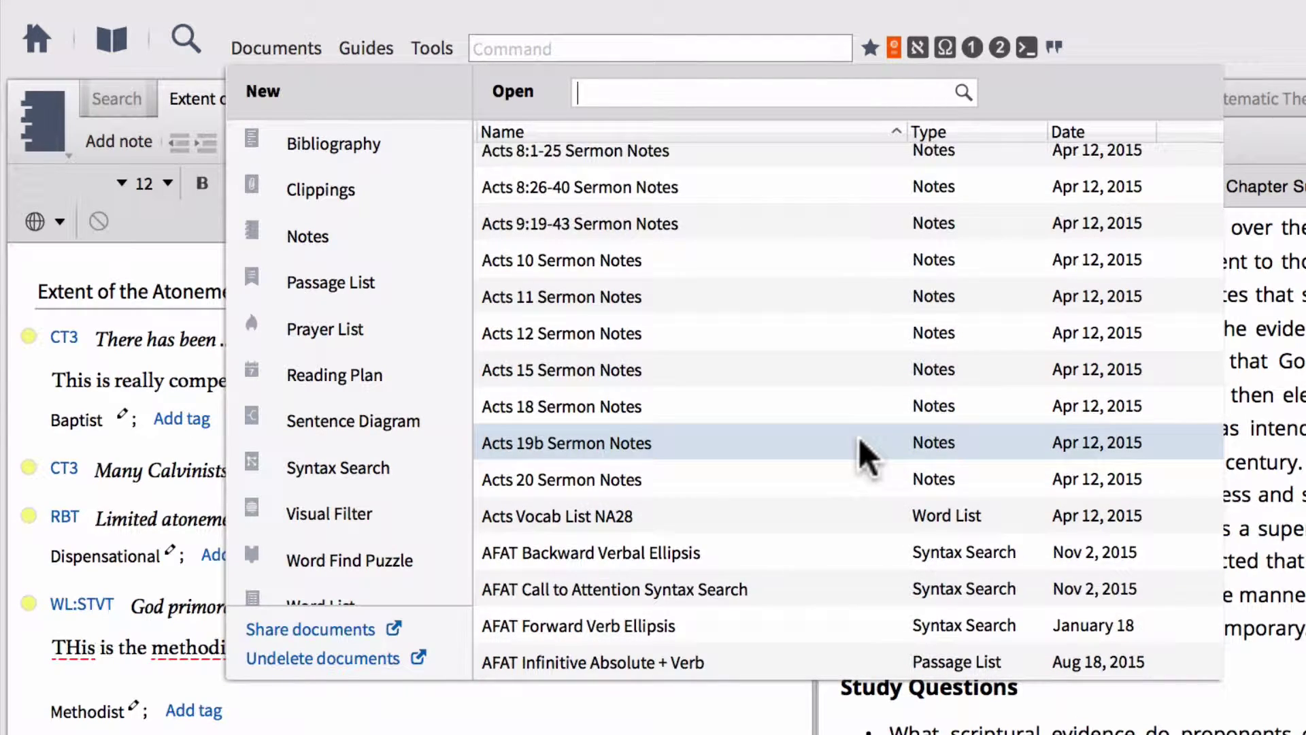
scroll(858, 438, "up", 2)
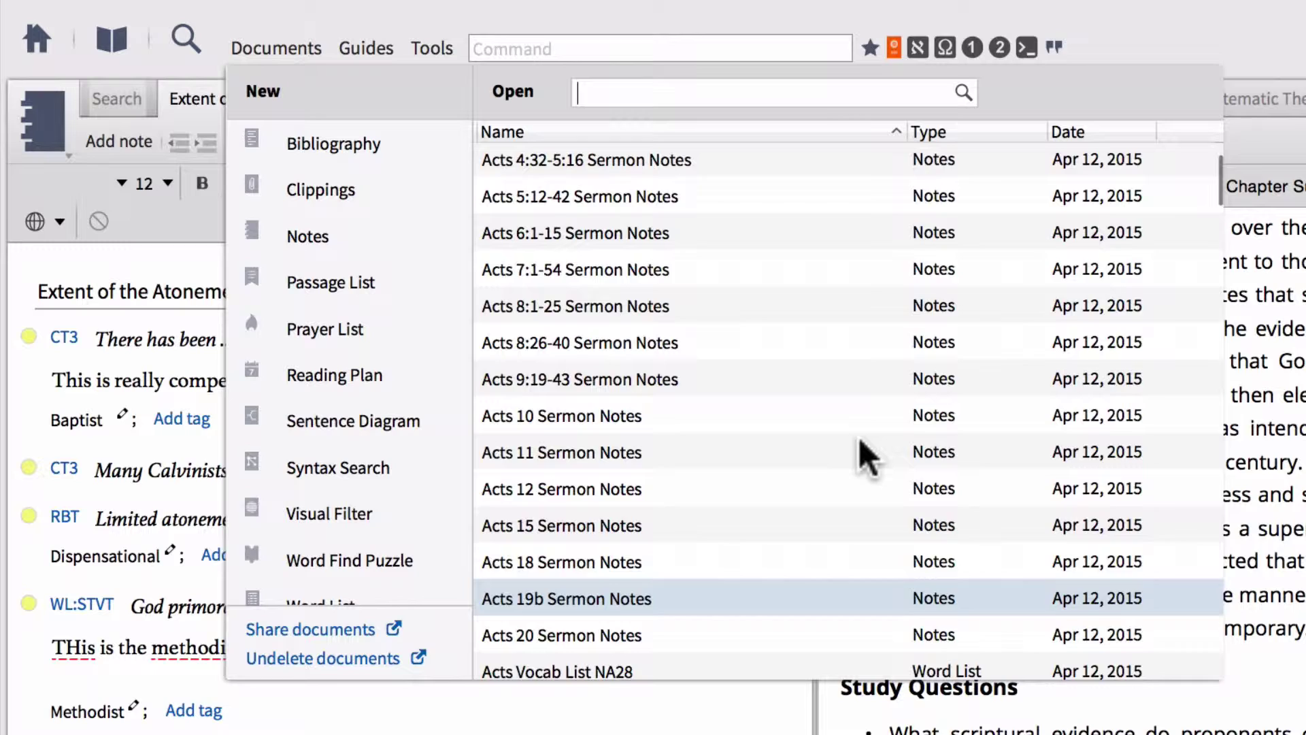
scroll(859, 439, "down", 5)
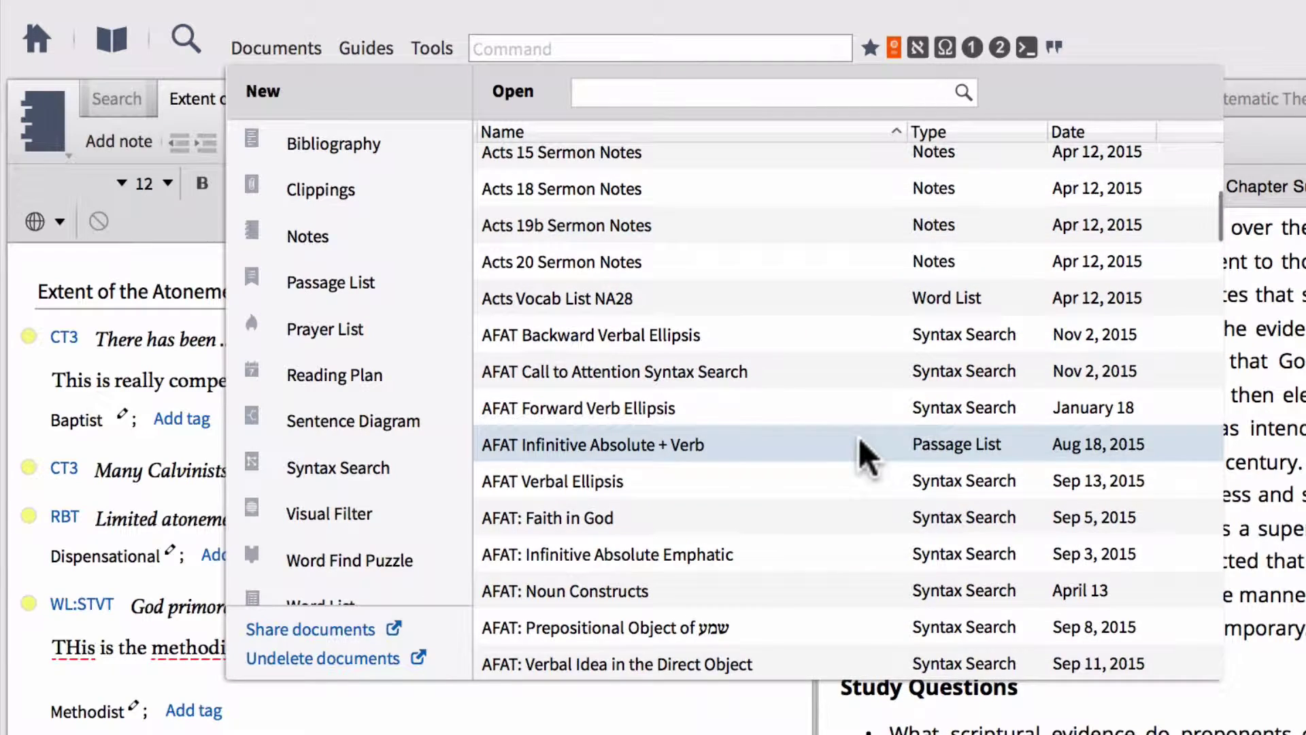
scroll(859, 438, "up", 7)
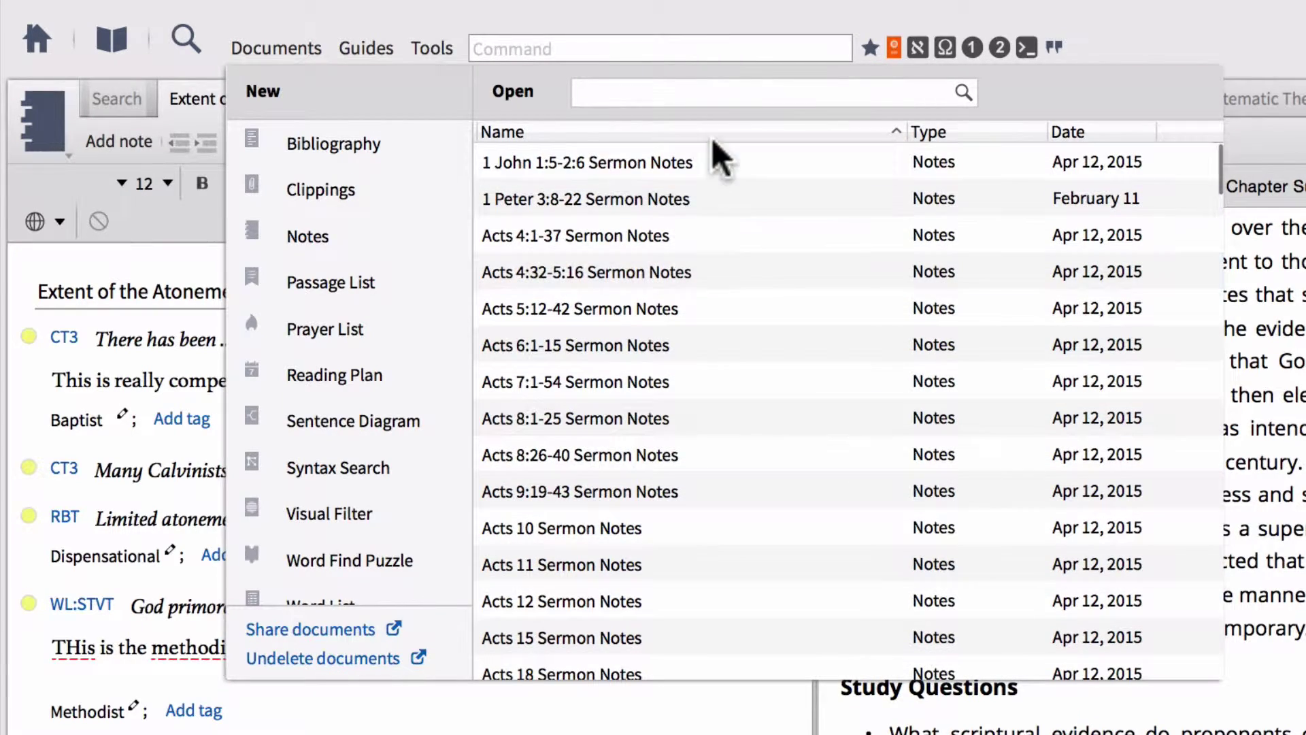
left_click(638, 93)
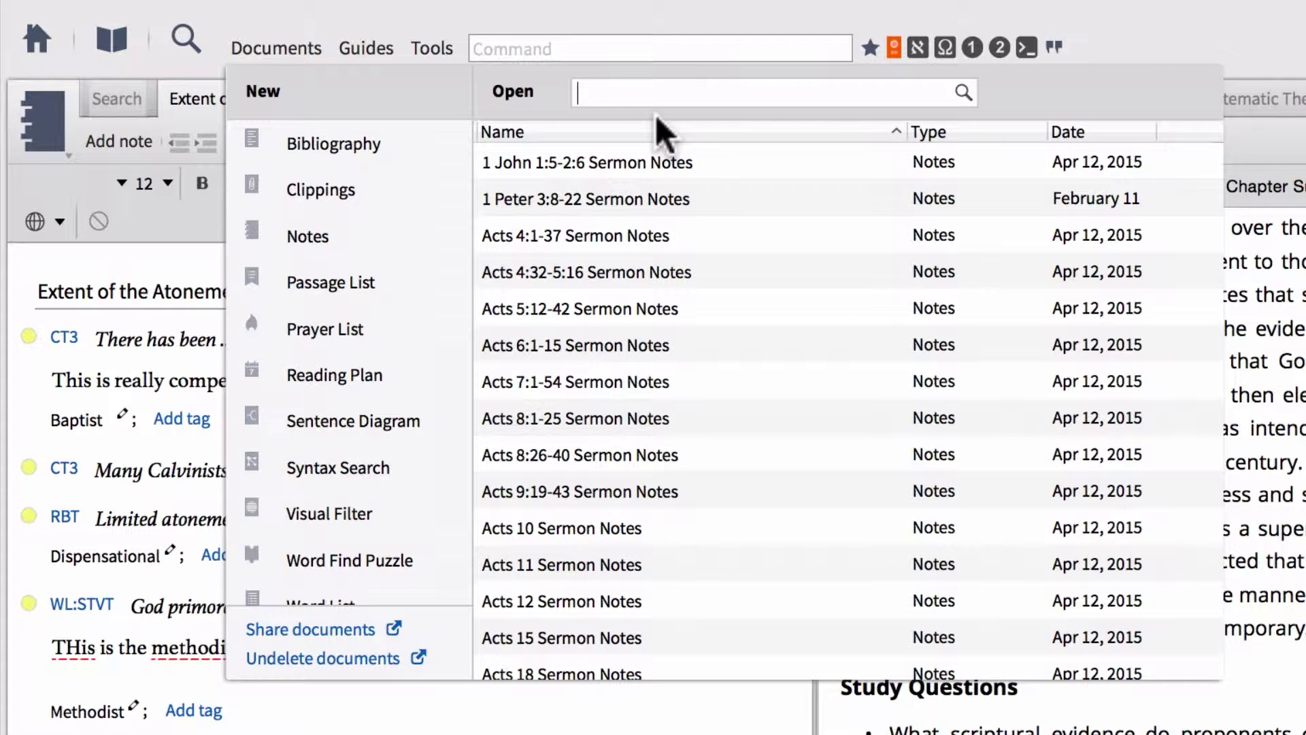
type("aton")
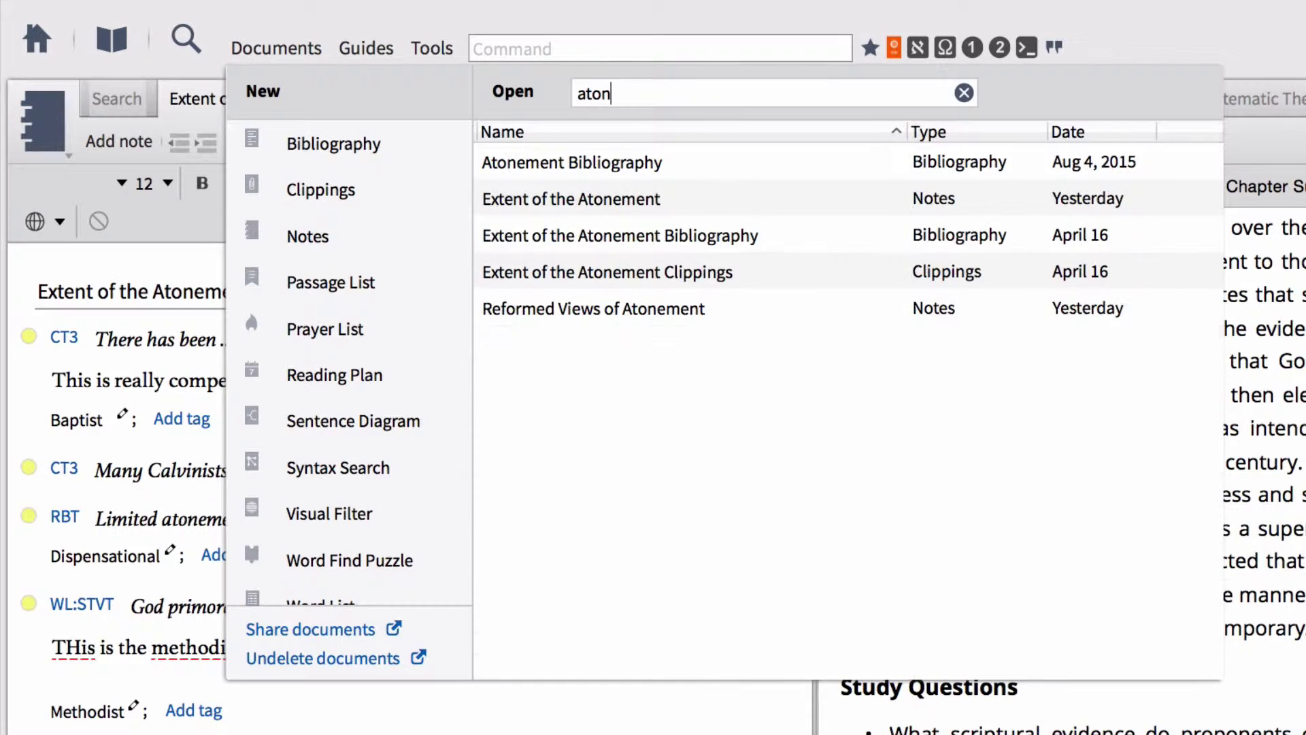
type("ement")
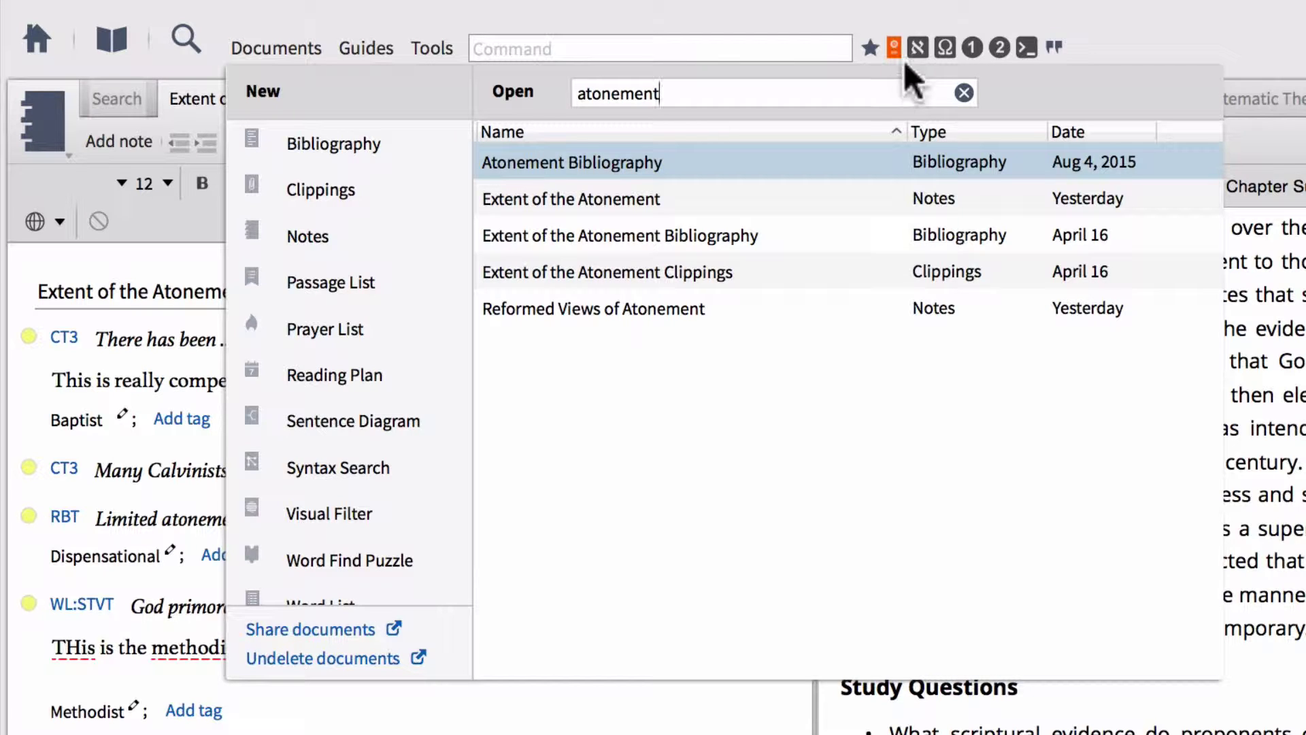
left_click(963, 93)
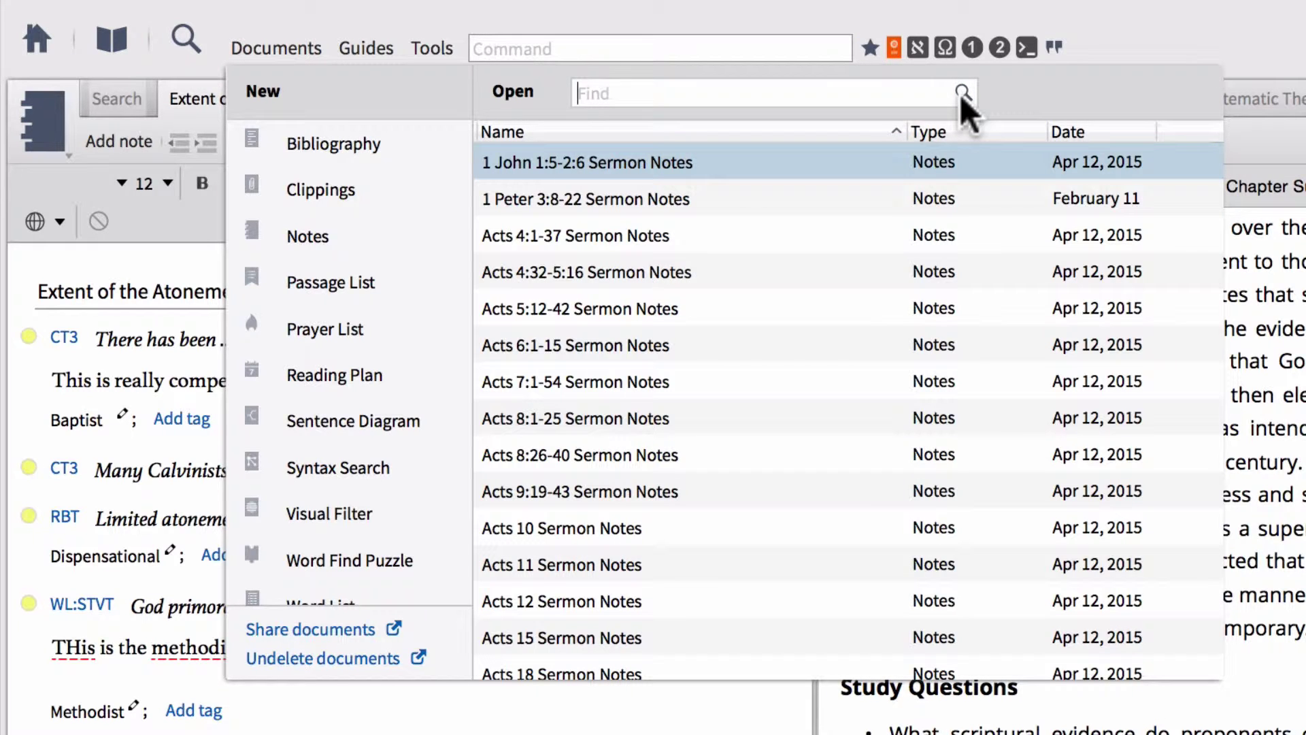
Group the documents list by Type, then collapse and re-expand the 41-item Notes group
left_click(982, 130)
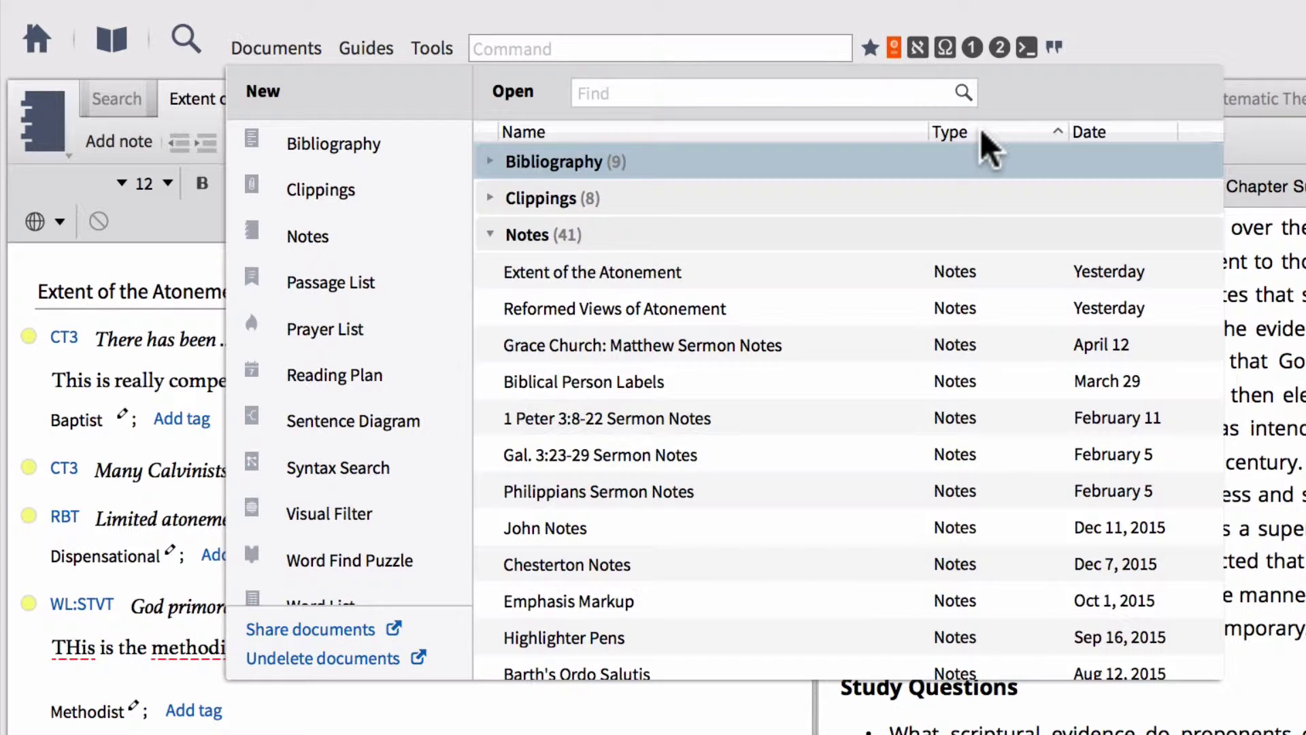
left_click(490, 234)
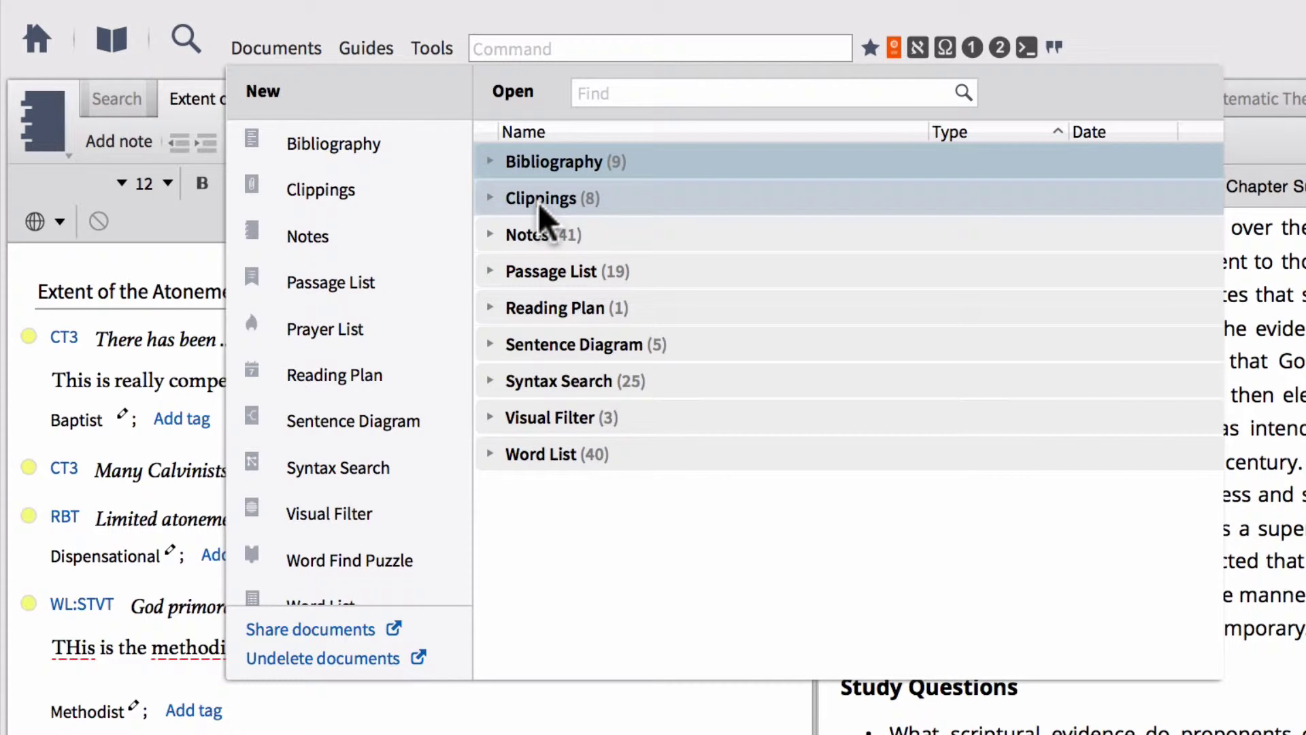
left_click(491, 234)
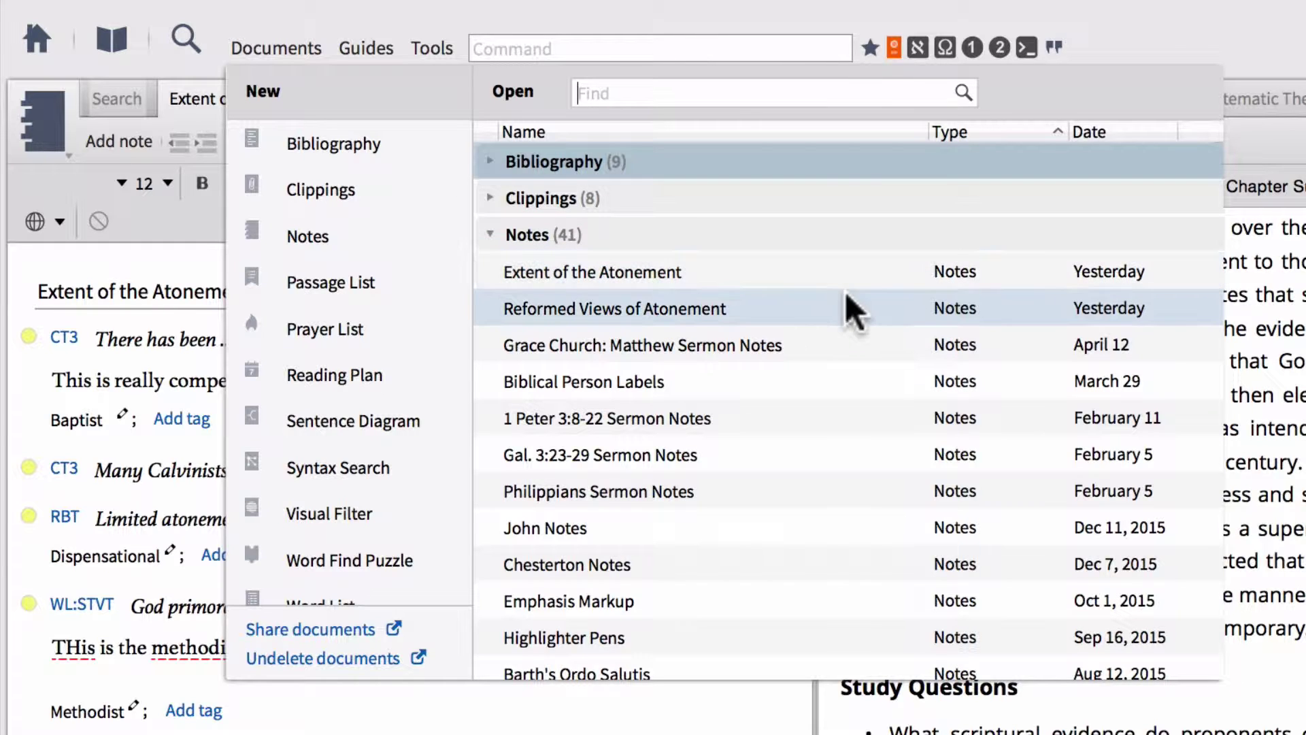
scroll(828, 389, "down", 1)
scroll(829, 389, "up", 1)
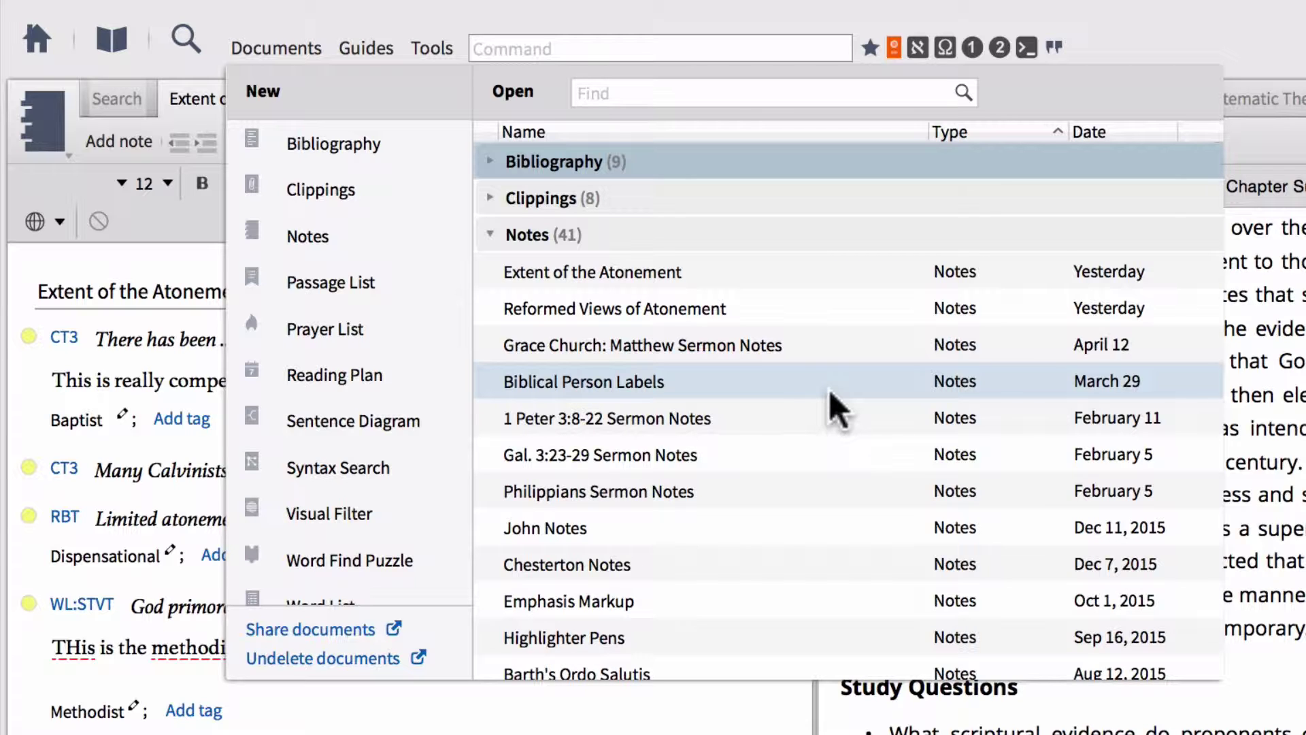
left_click(1111, 130)
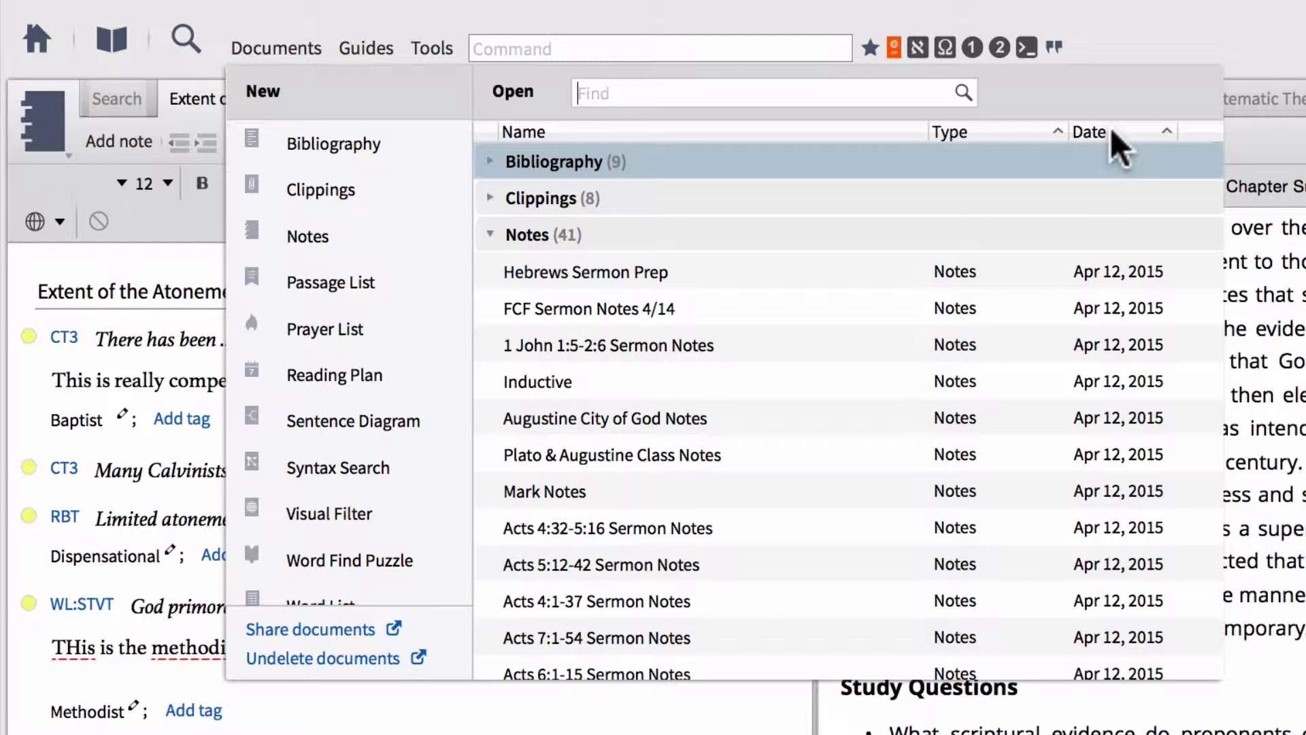
left_click(1110, 129)
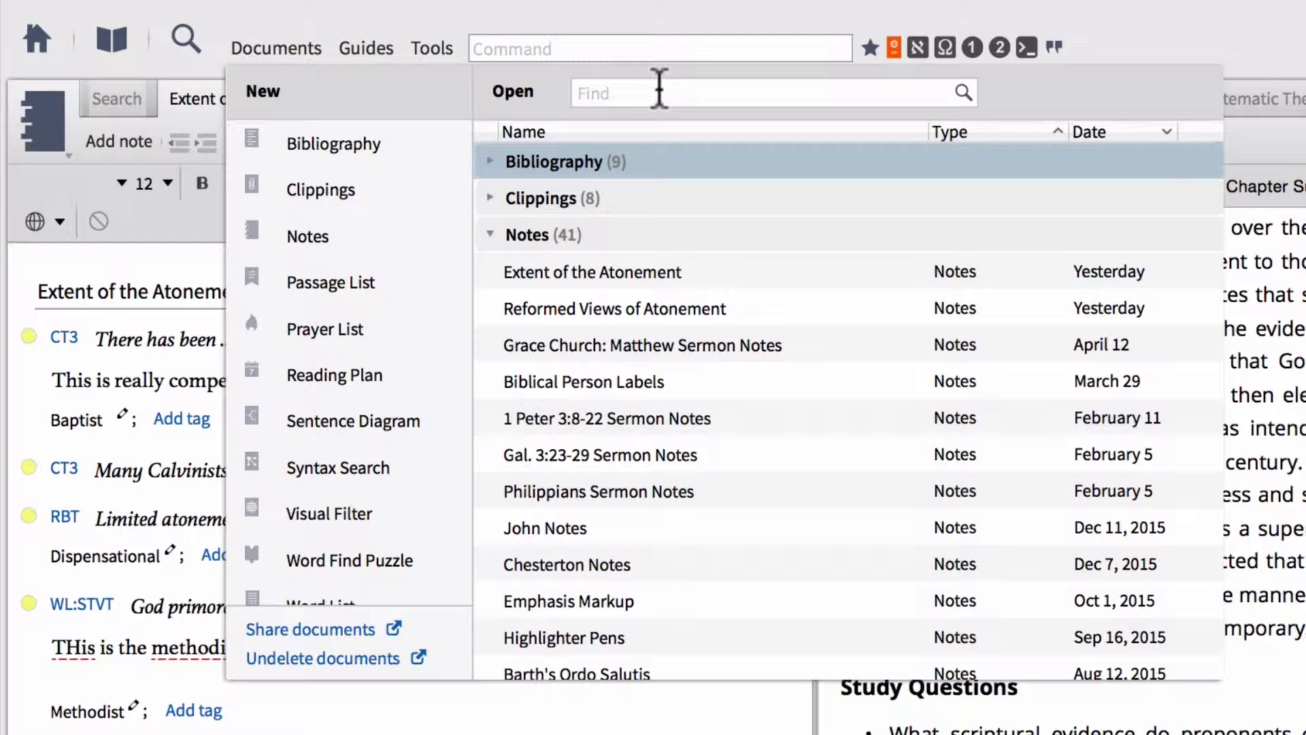
left_click(493, 233)
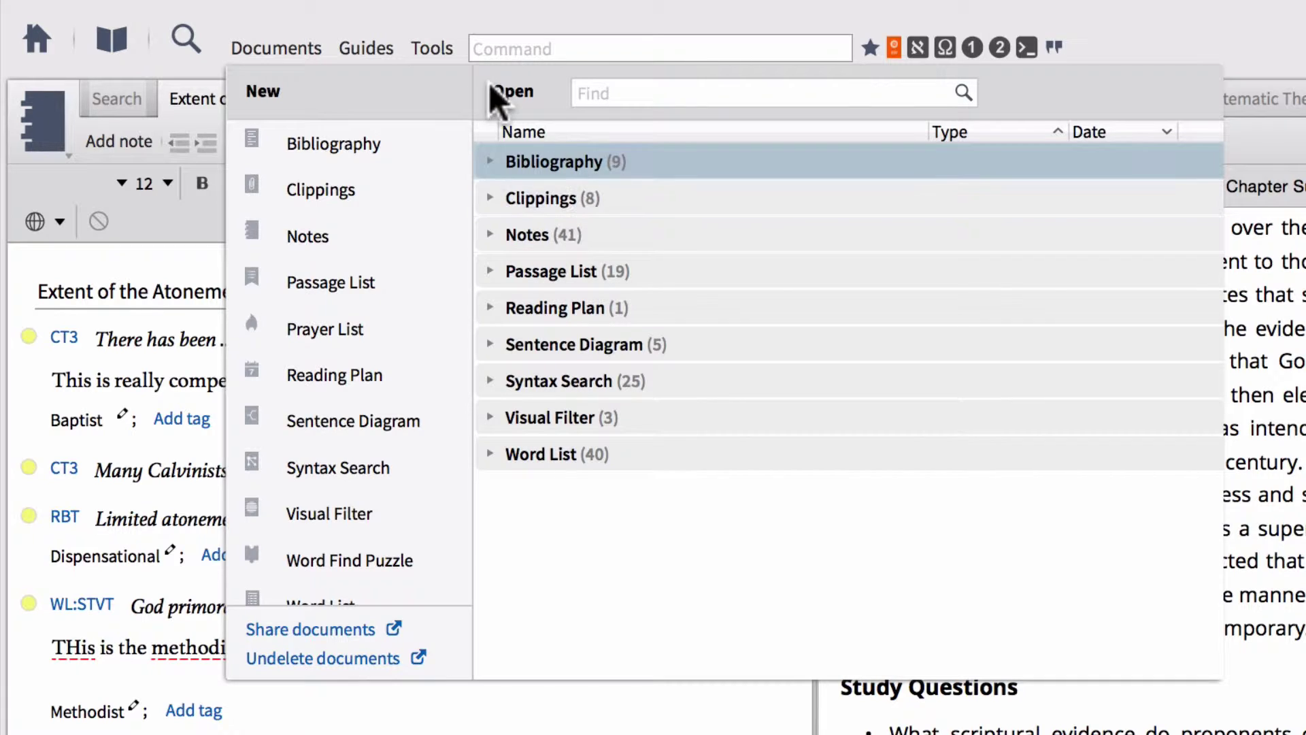
left_click(283, 47)
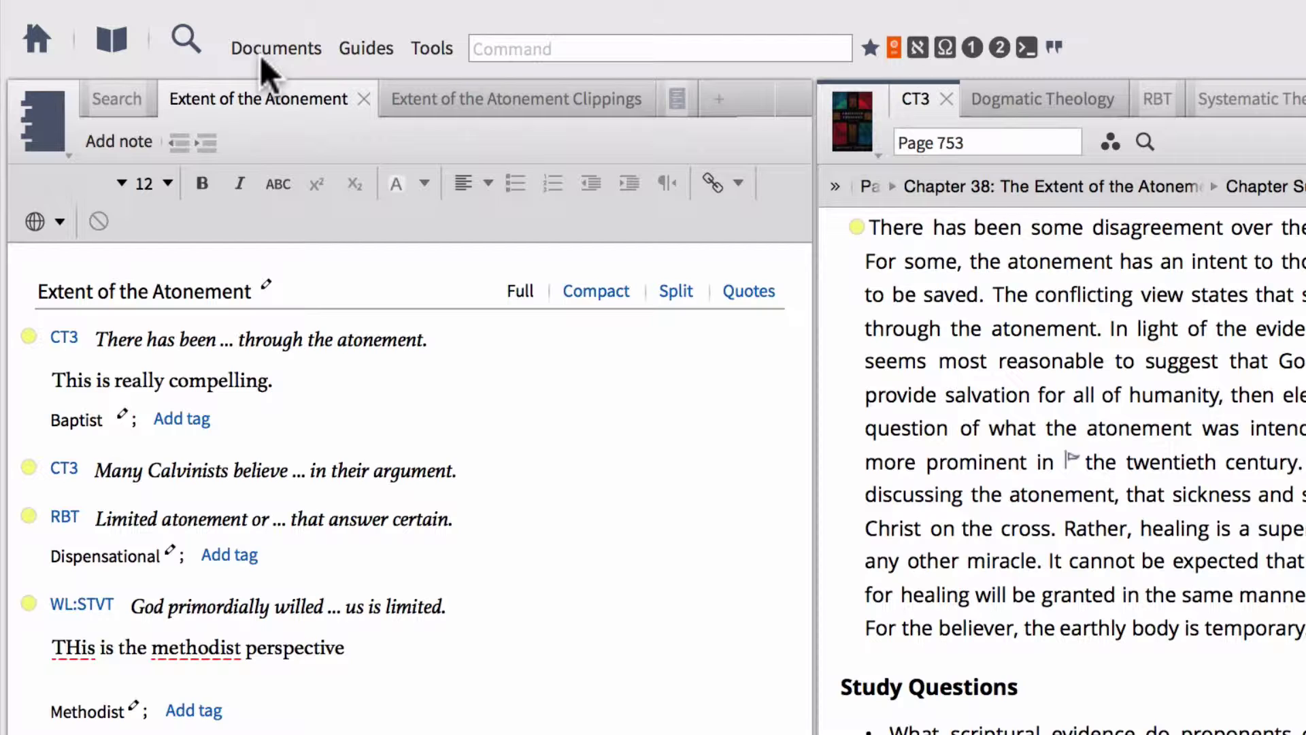
Show the Favorites panel from the Tools menu's Library section
left_click(432, 47)
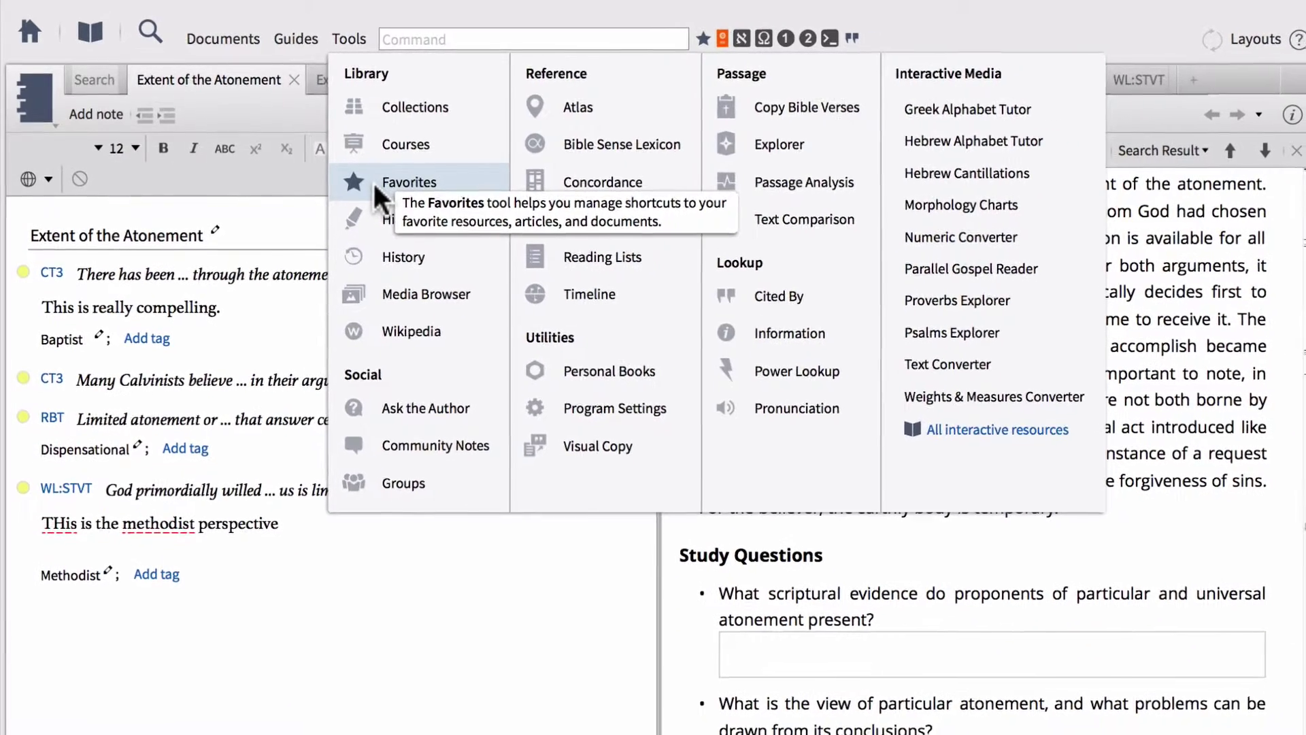
left_click(394, 193)
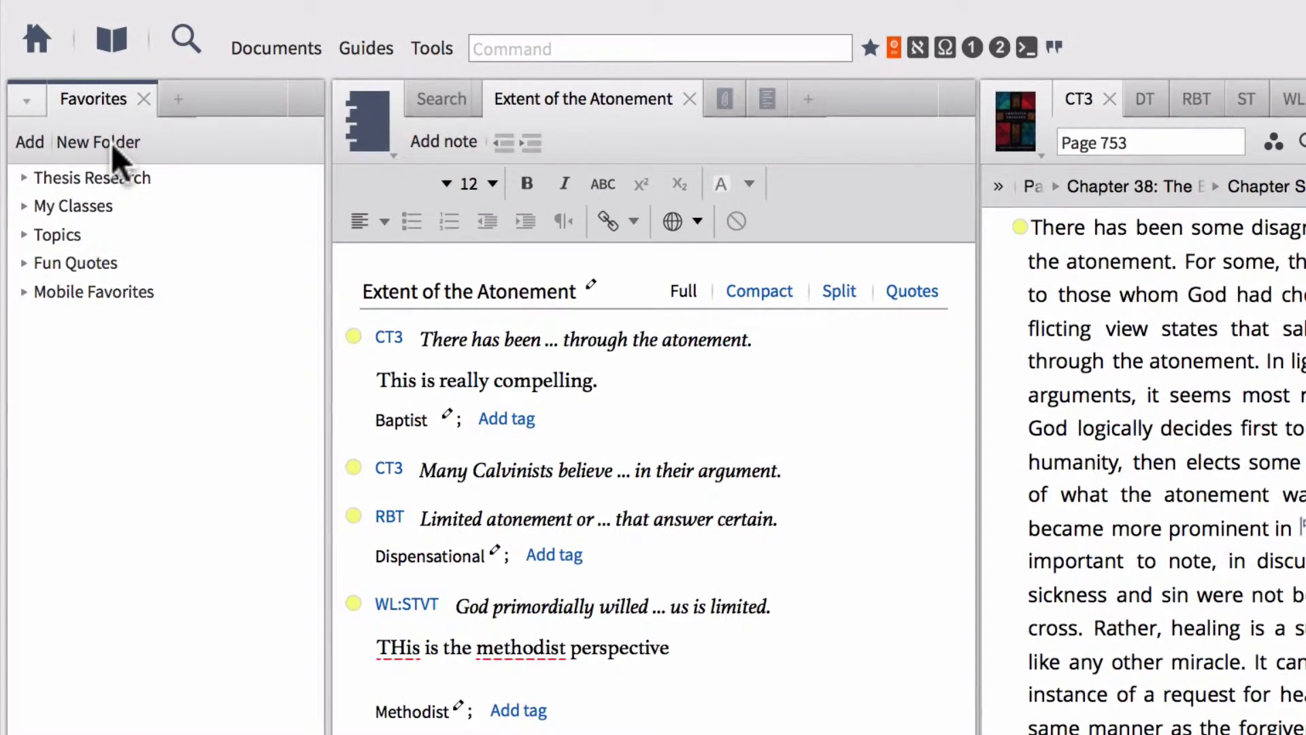
Create a new Favorites folder named Atonement
left_click(112, 143)
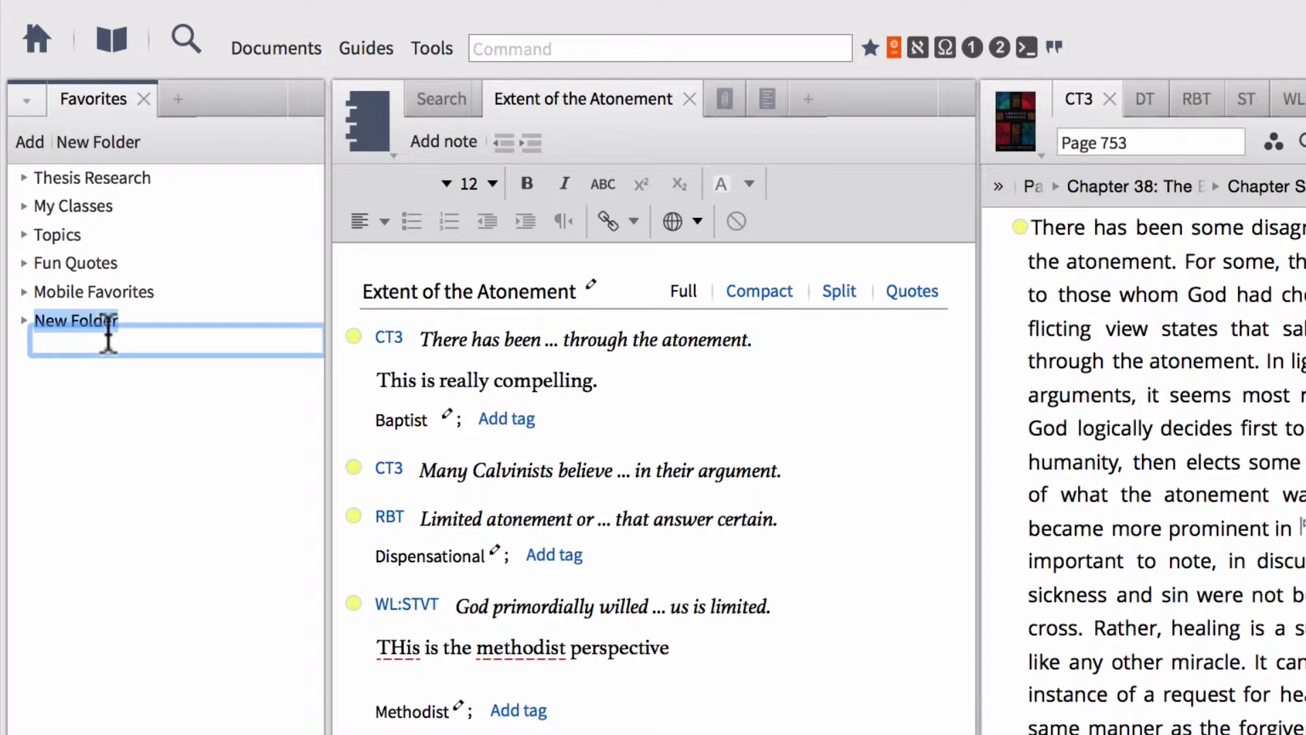
type("Atonement")
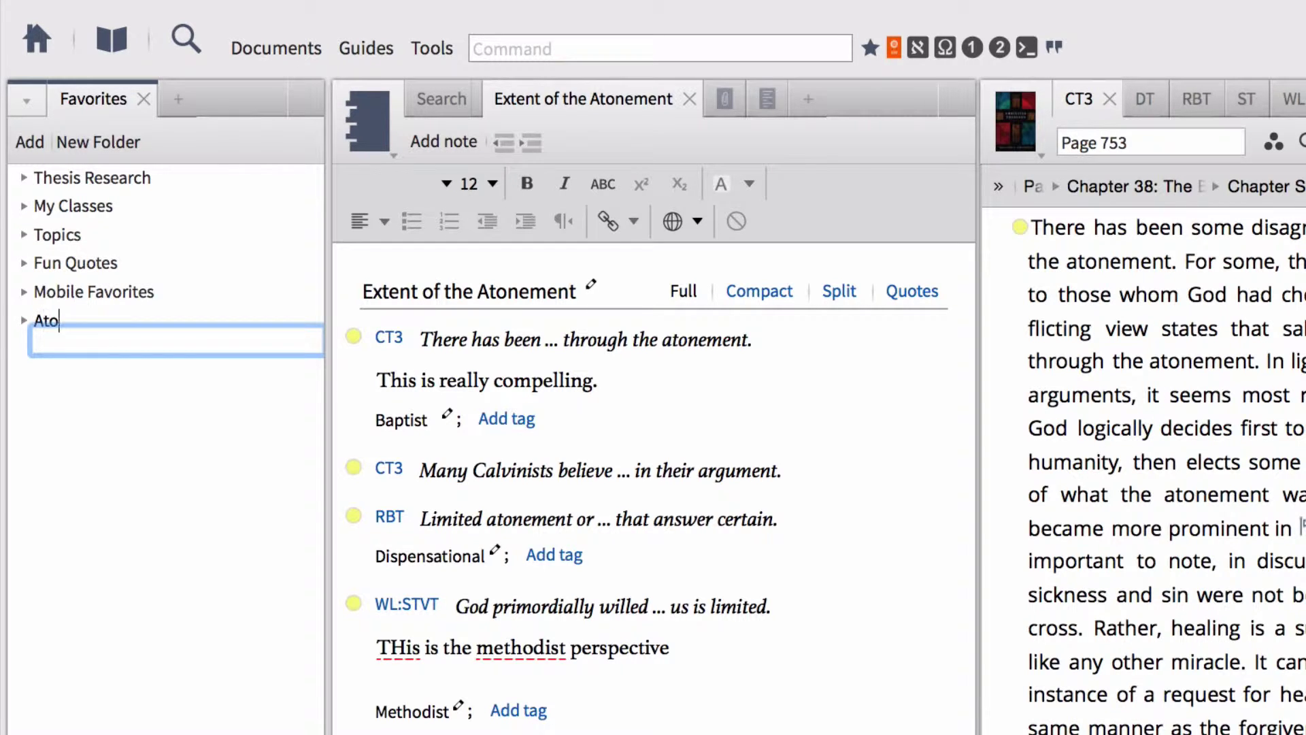
key("Return")
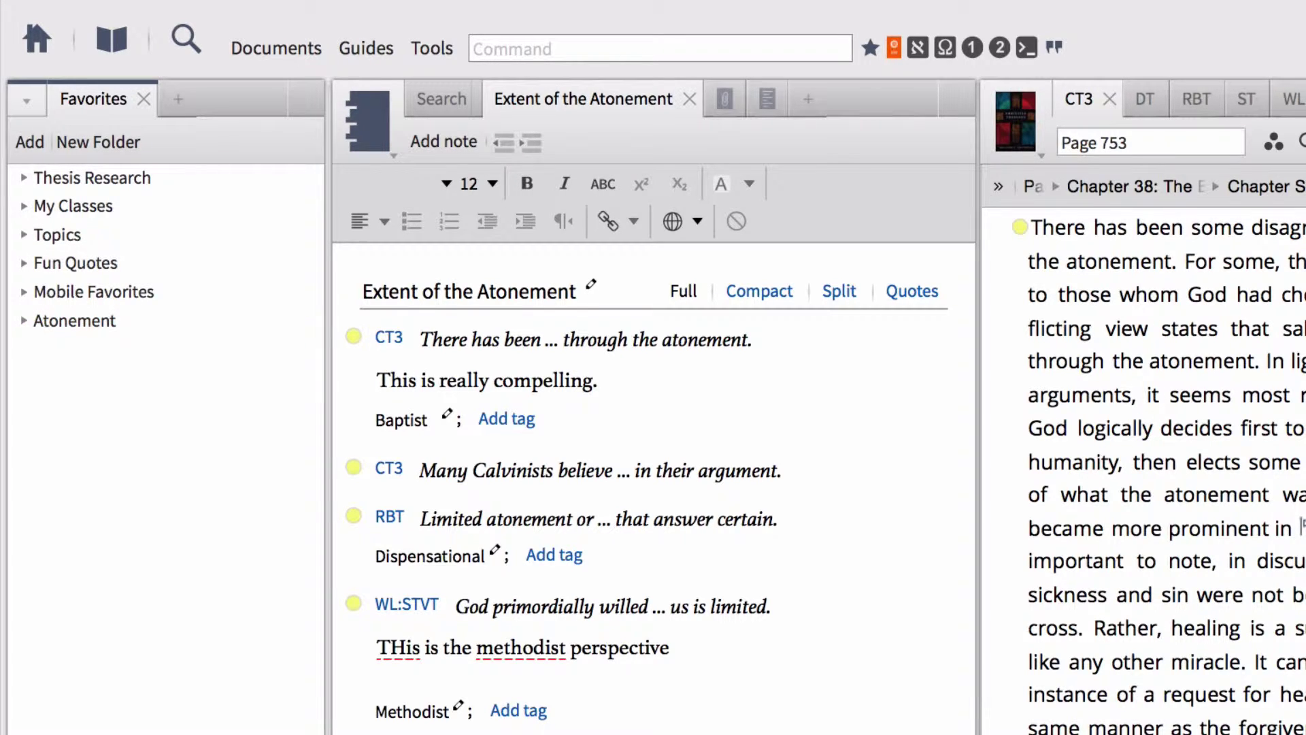
Add a second Favorites folder named Searches below Atonement
right_click(65, 324)
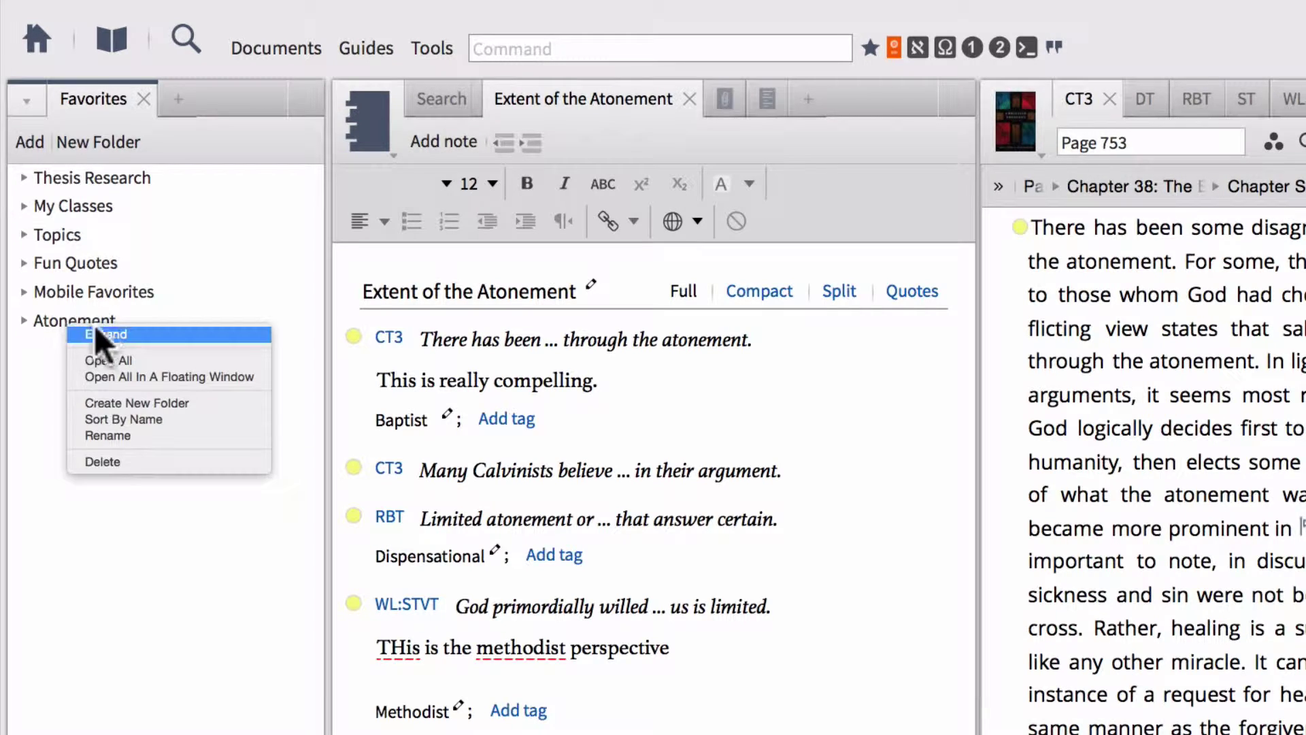
left_click(125, 397)
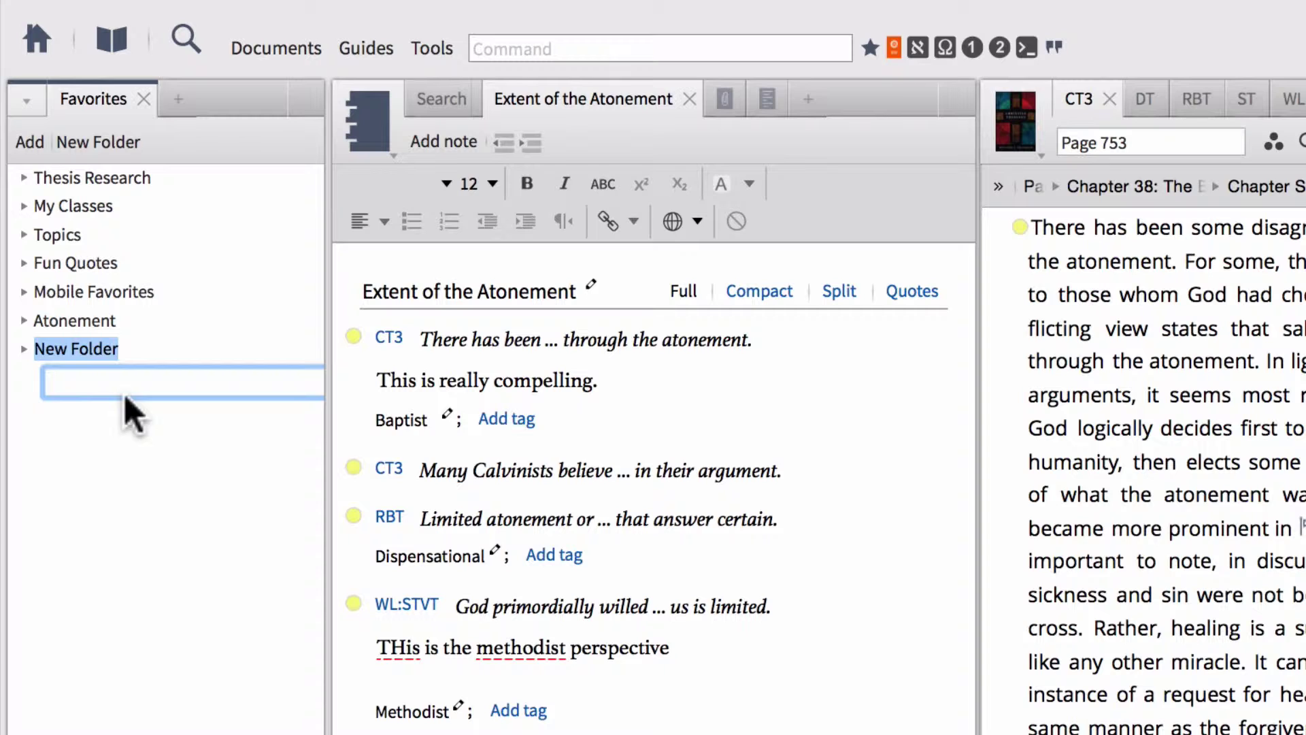
type("Searches")
key("Return")
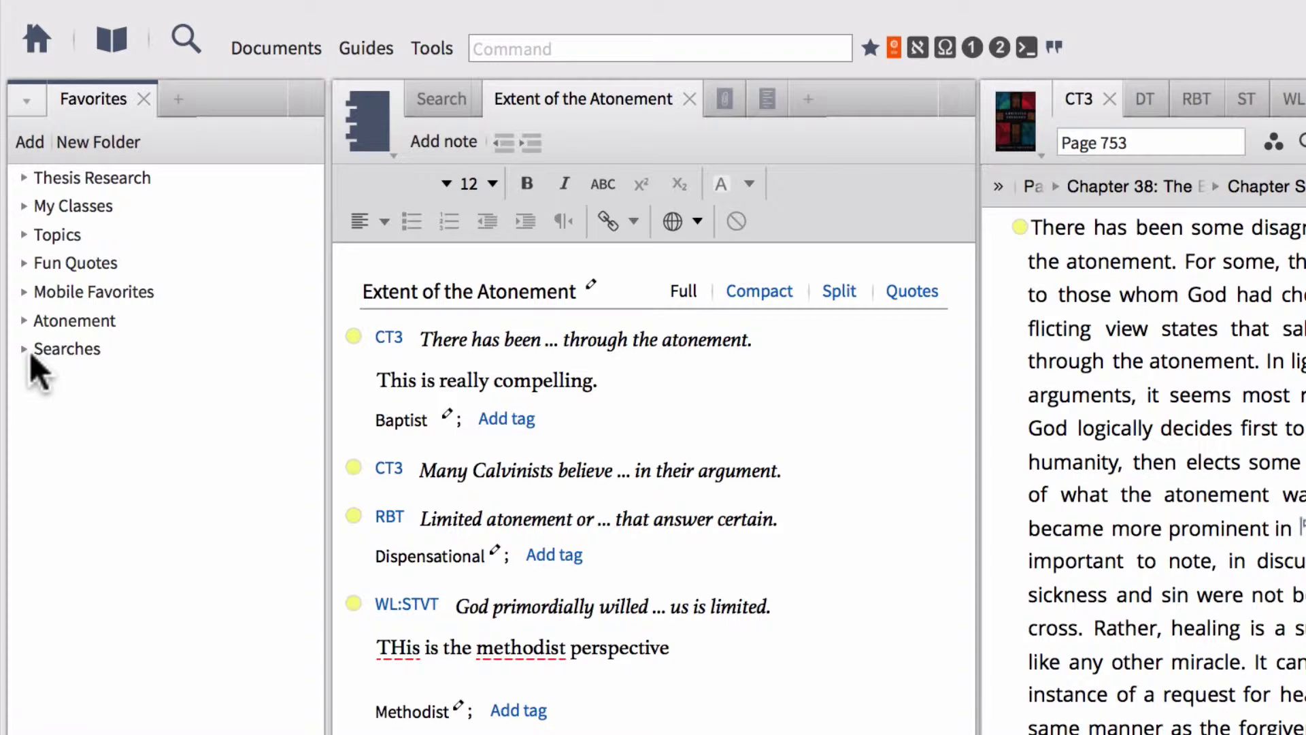
Move Searches into the Atonement folder and add a Notes subfolder there
left_click_drag(44, 349, 58, 323)
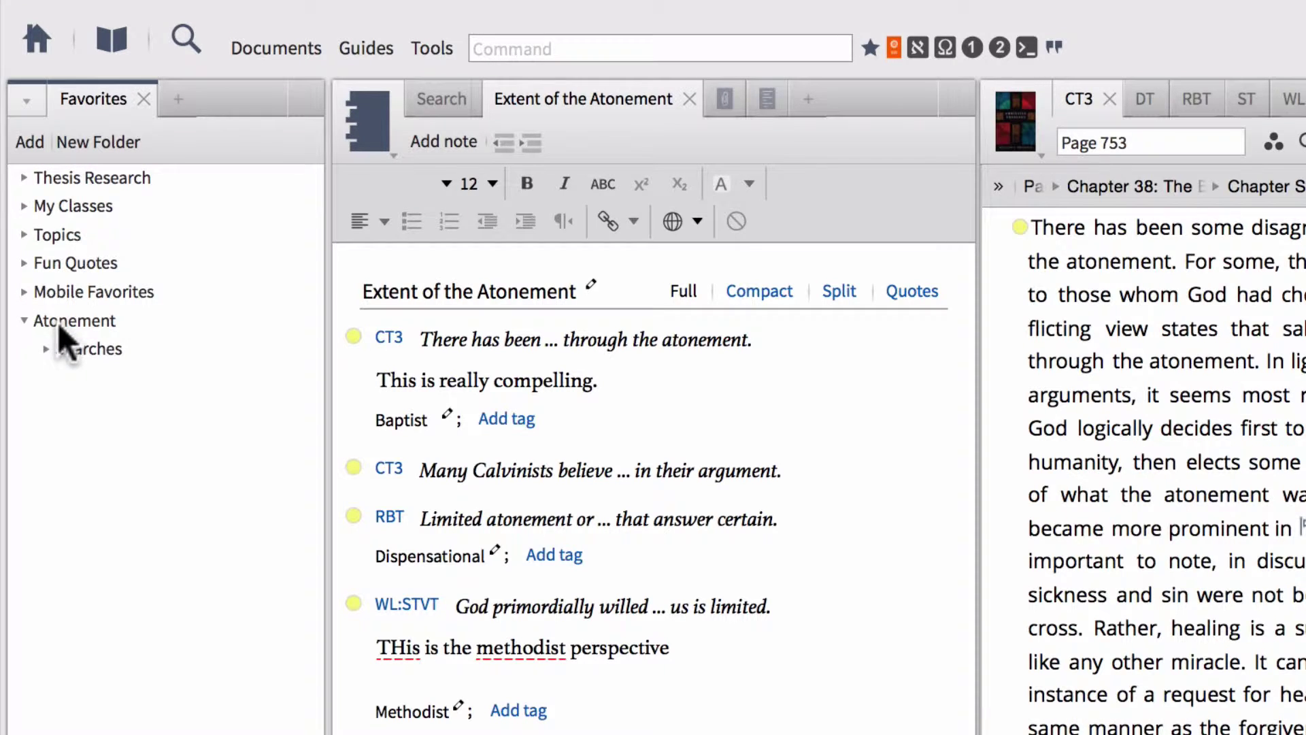
right_click(86, 348)
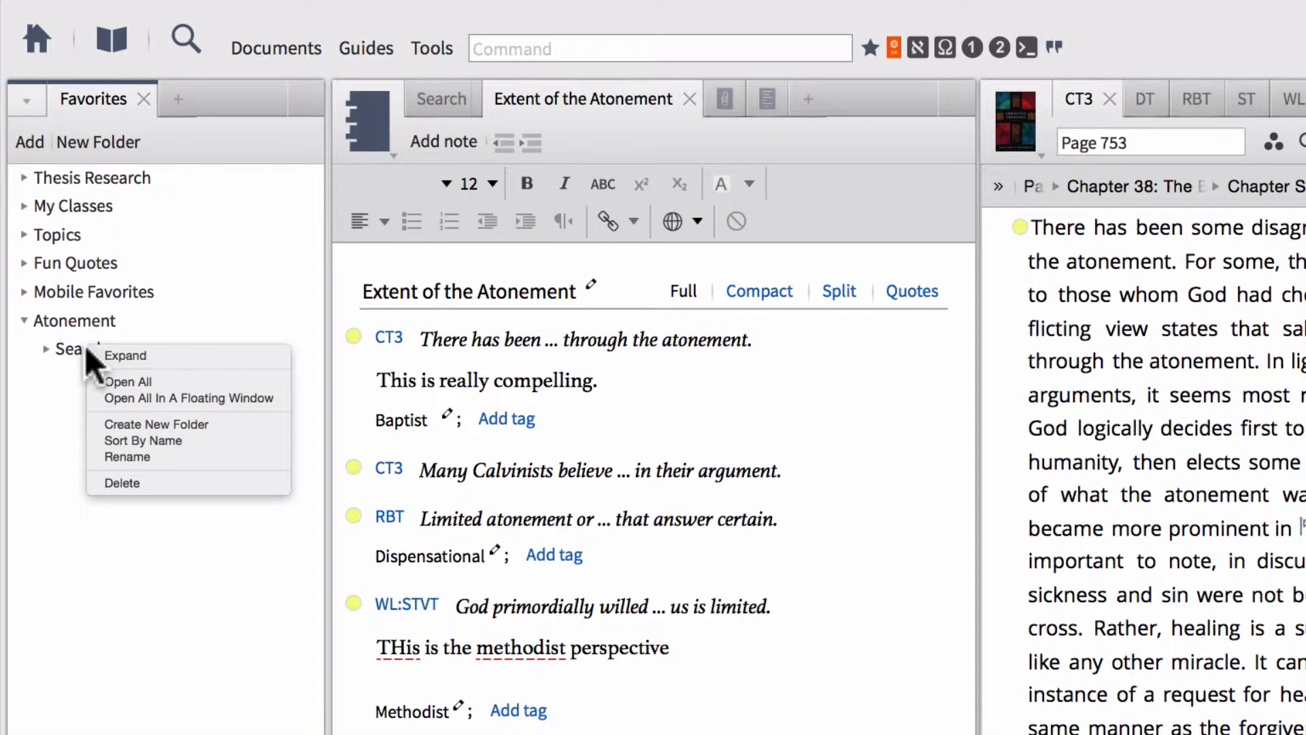
left_click(134, 423)
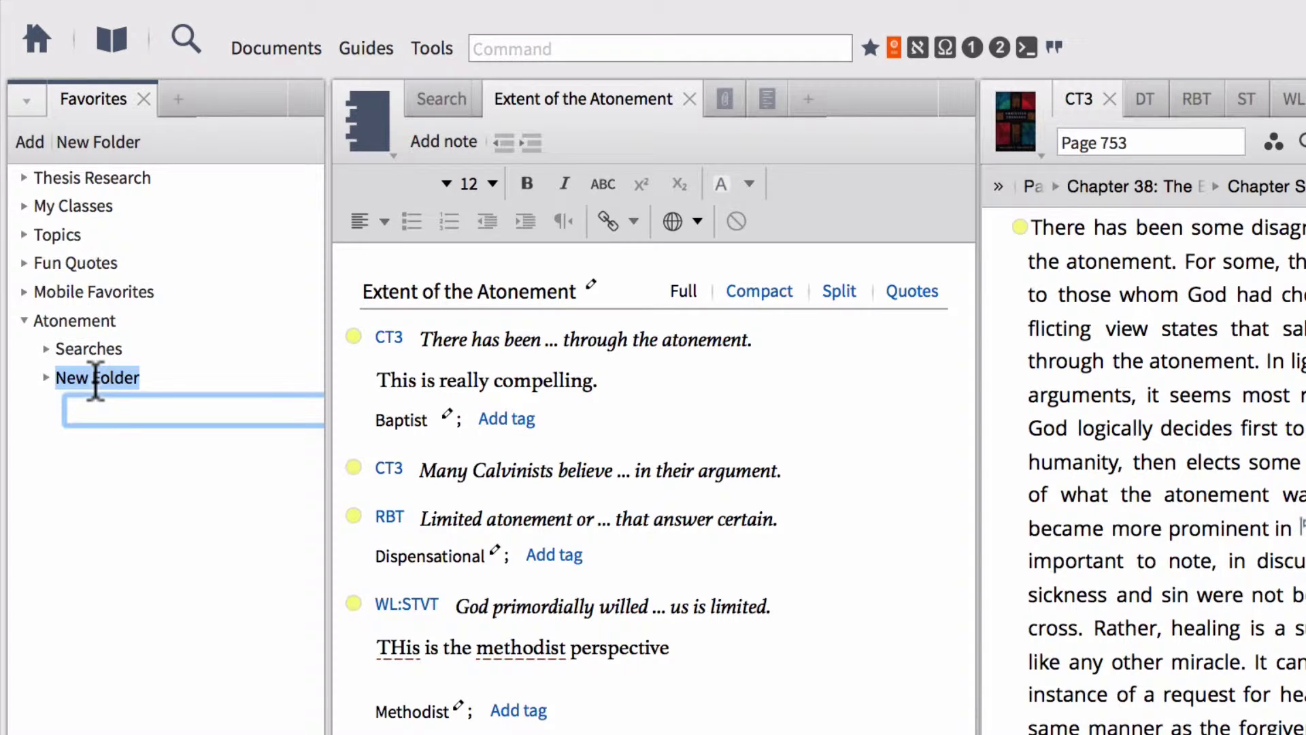
type("Notes")
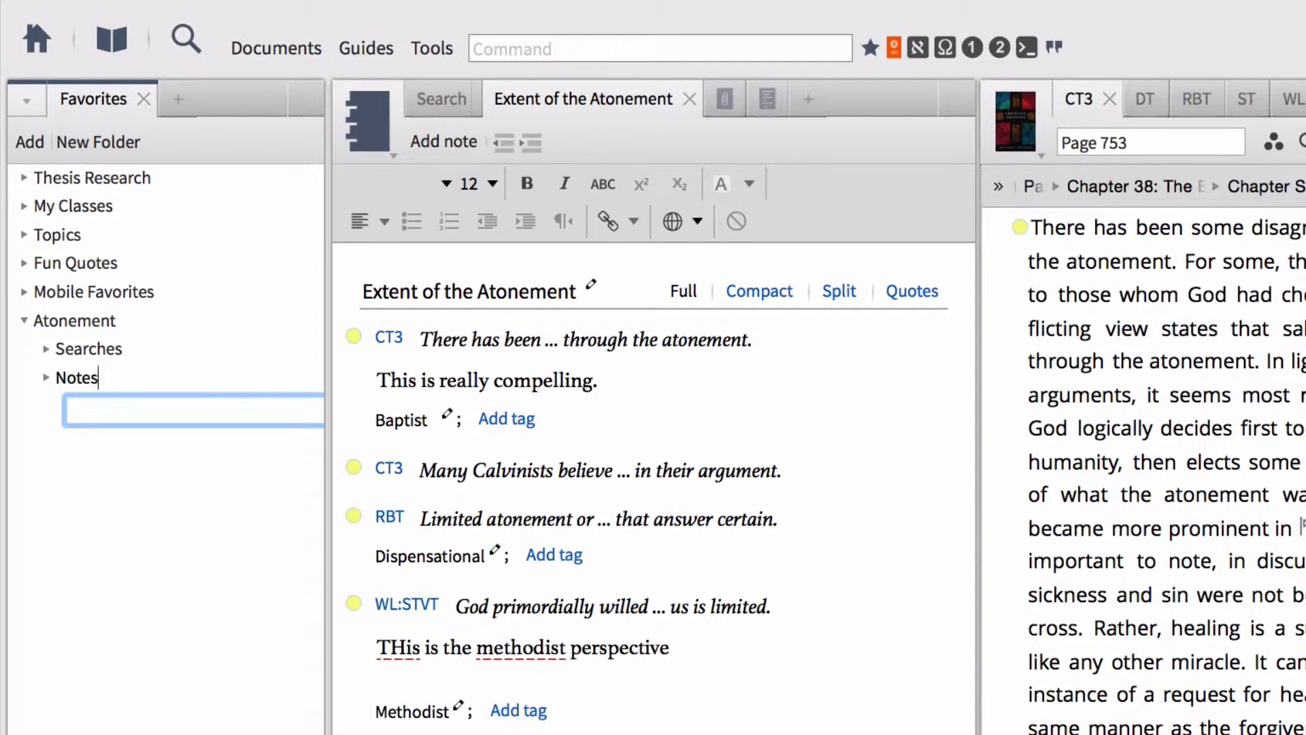
key("Return")
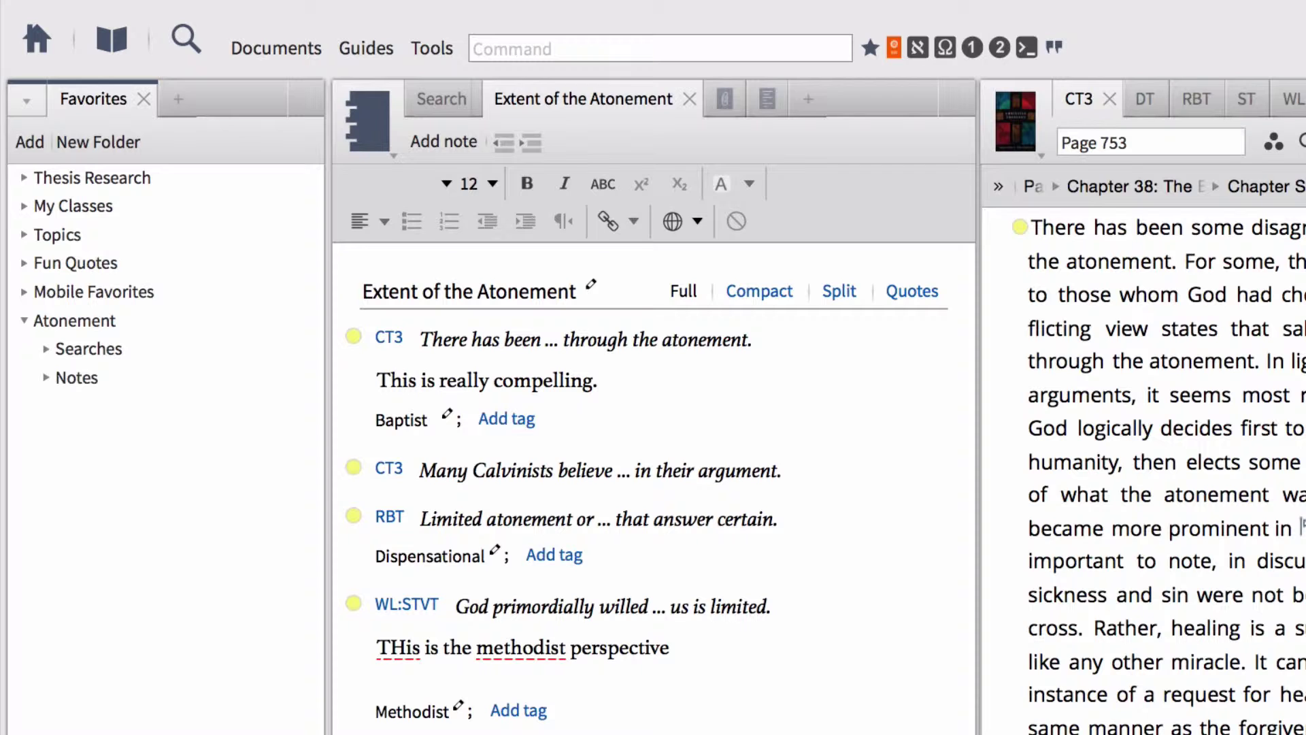
Add a Resources subfolder to the Atonement folder
right_click(80, 379)
left_click(120, 452)
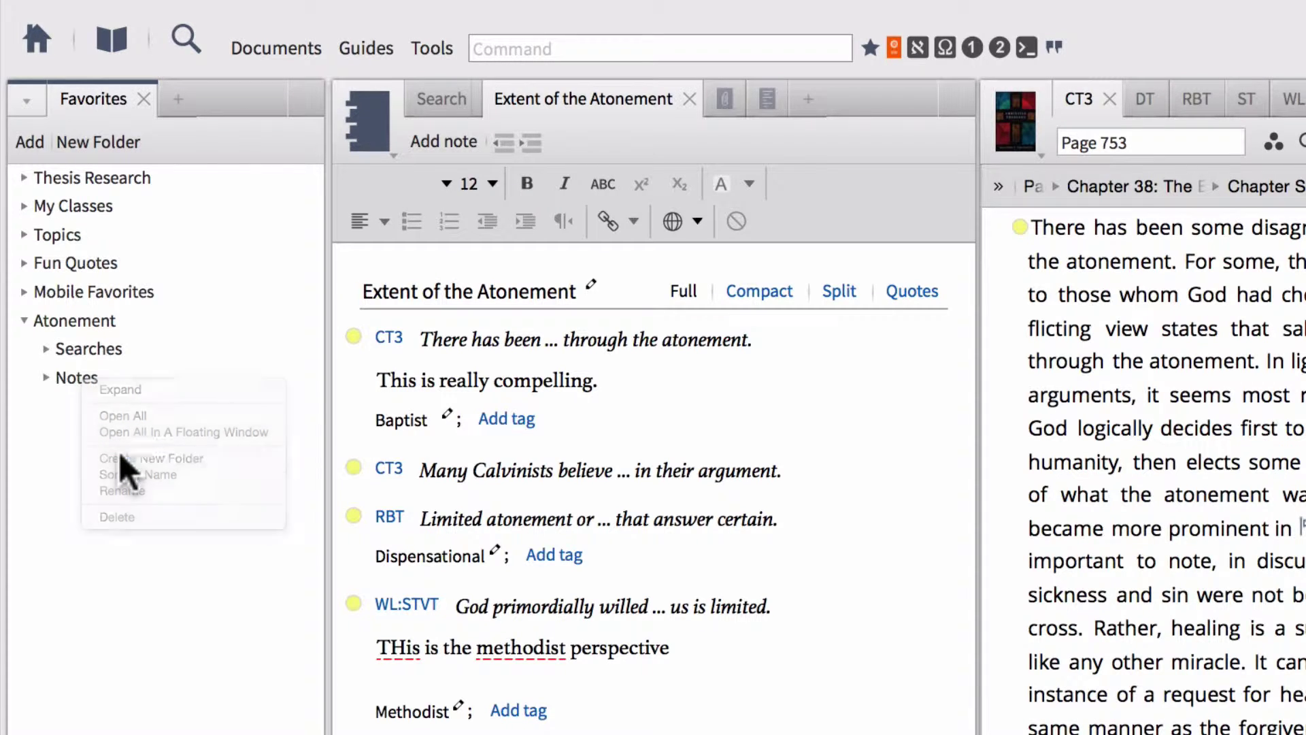
type("Resources")
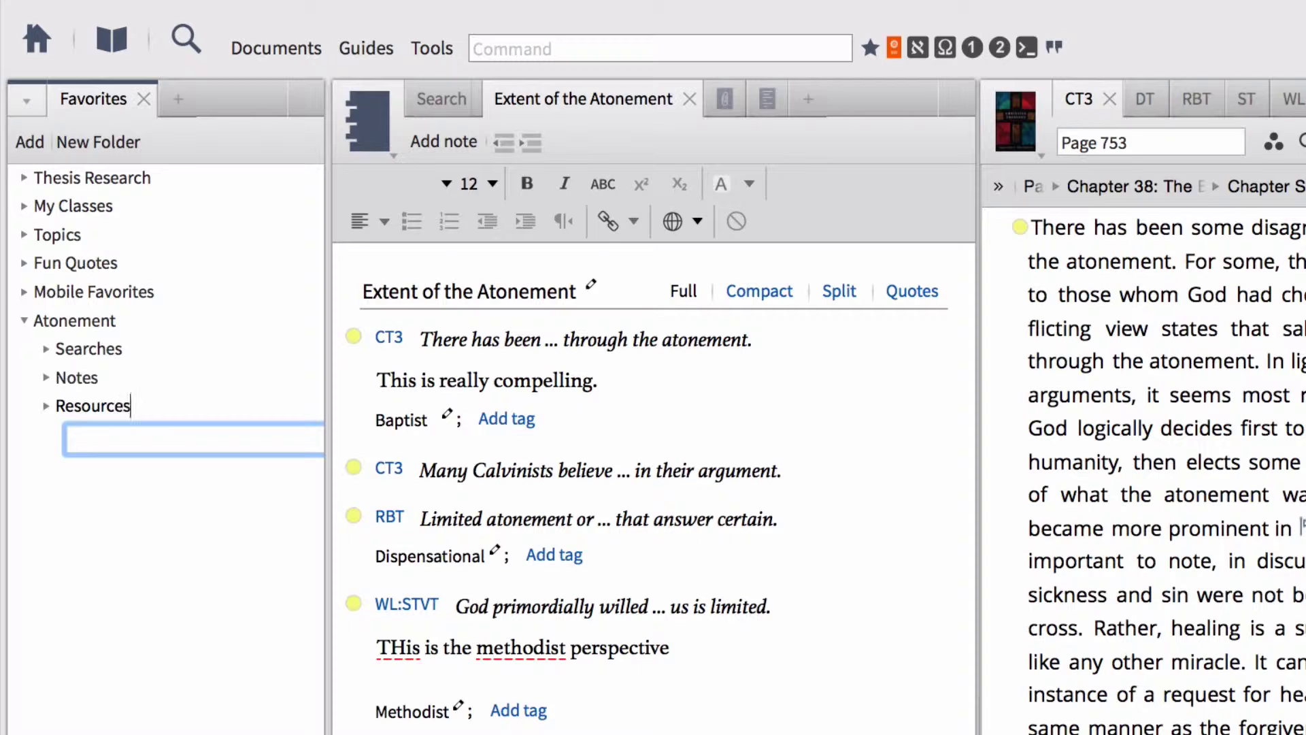
key("Return")
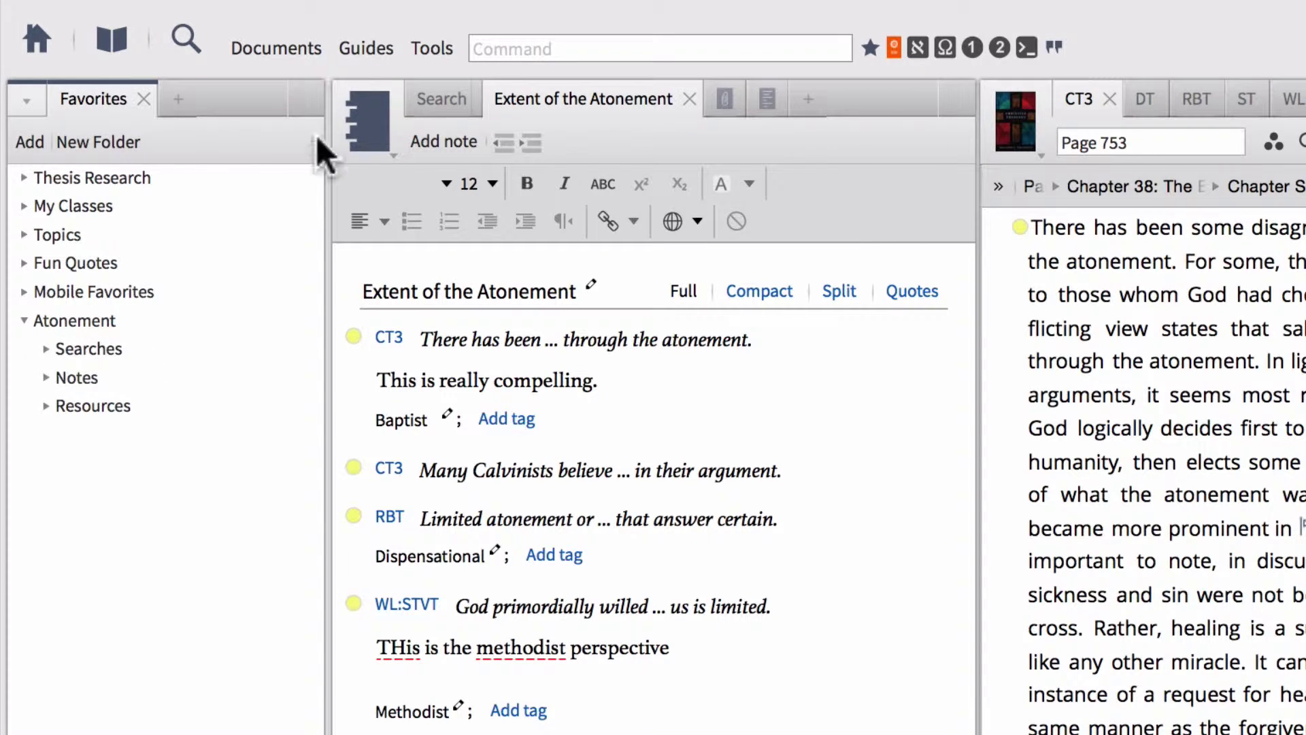
Save the atonement search into Searches and the Extent of the Atonement notes into Notes
left_click(423, 100)
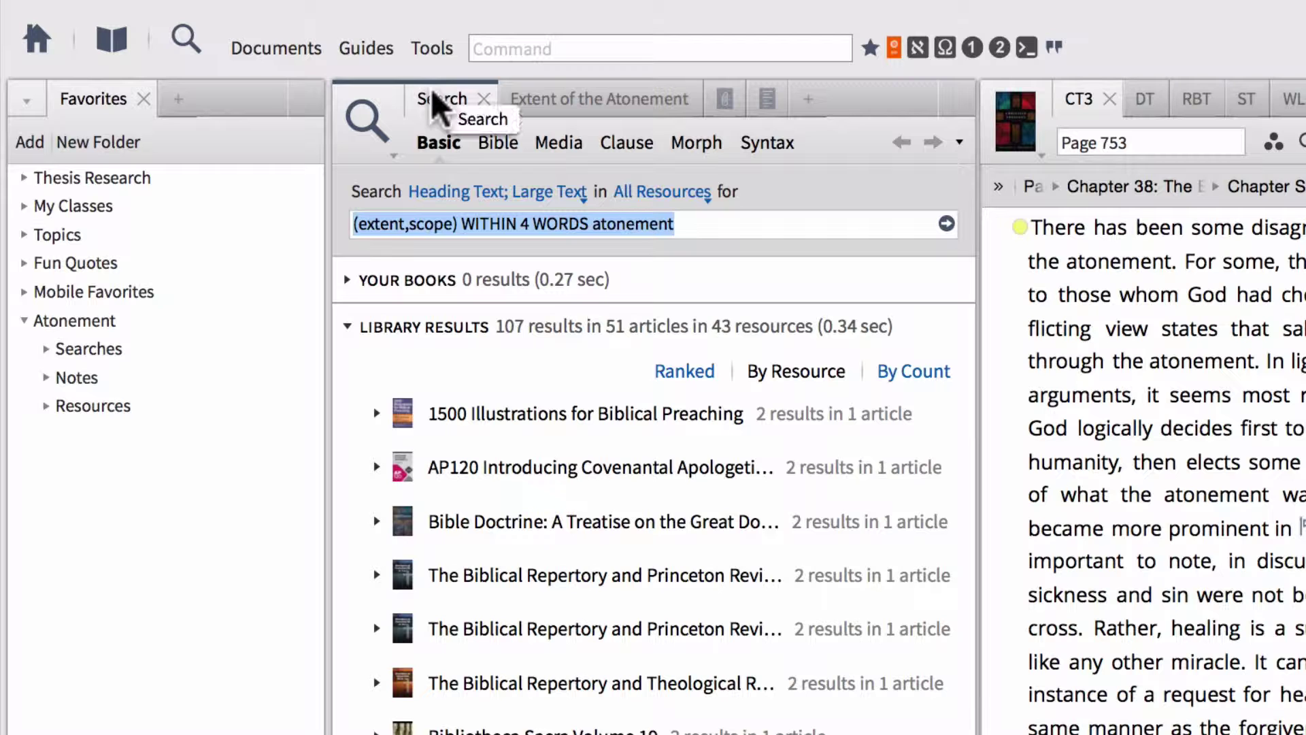
left_click(149, 347)
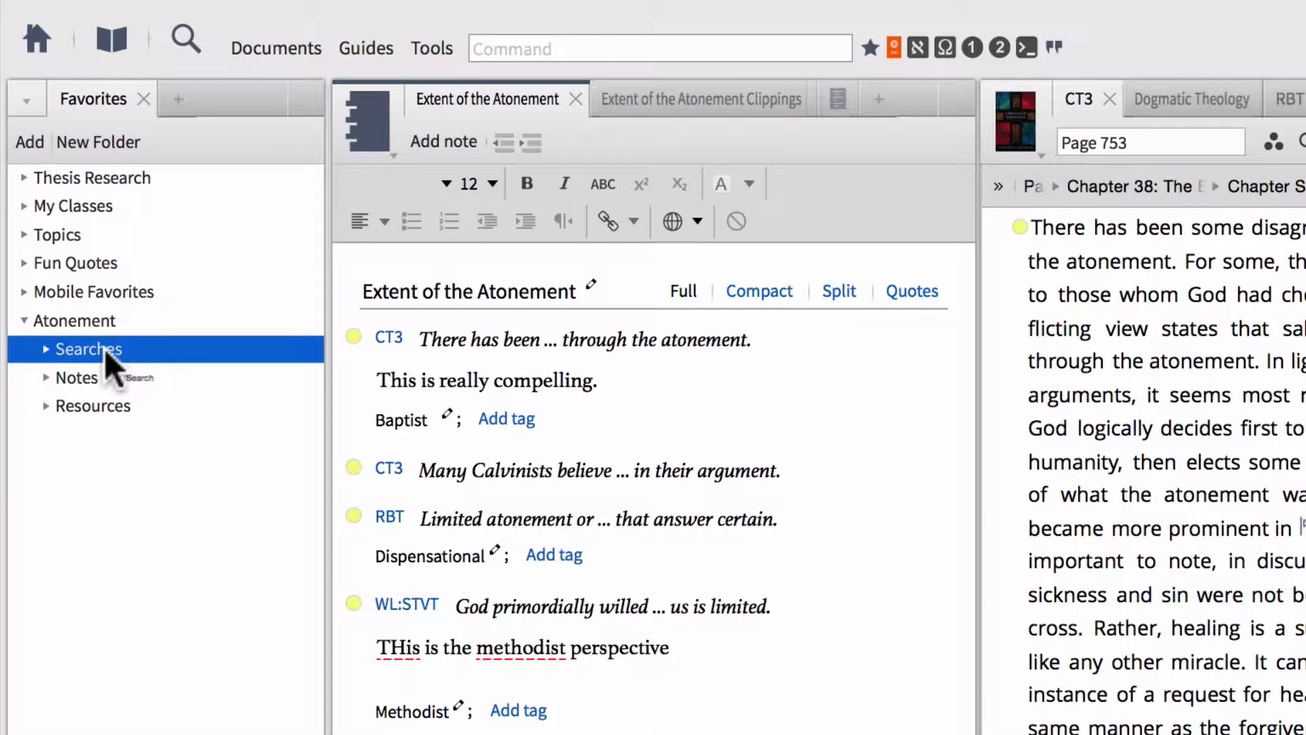
left_click_drag(104, 349, 104, 349)
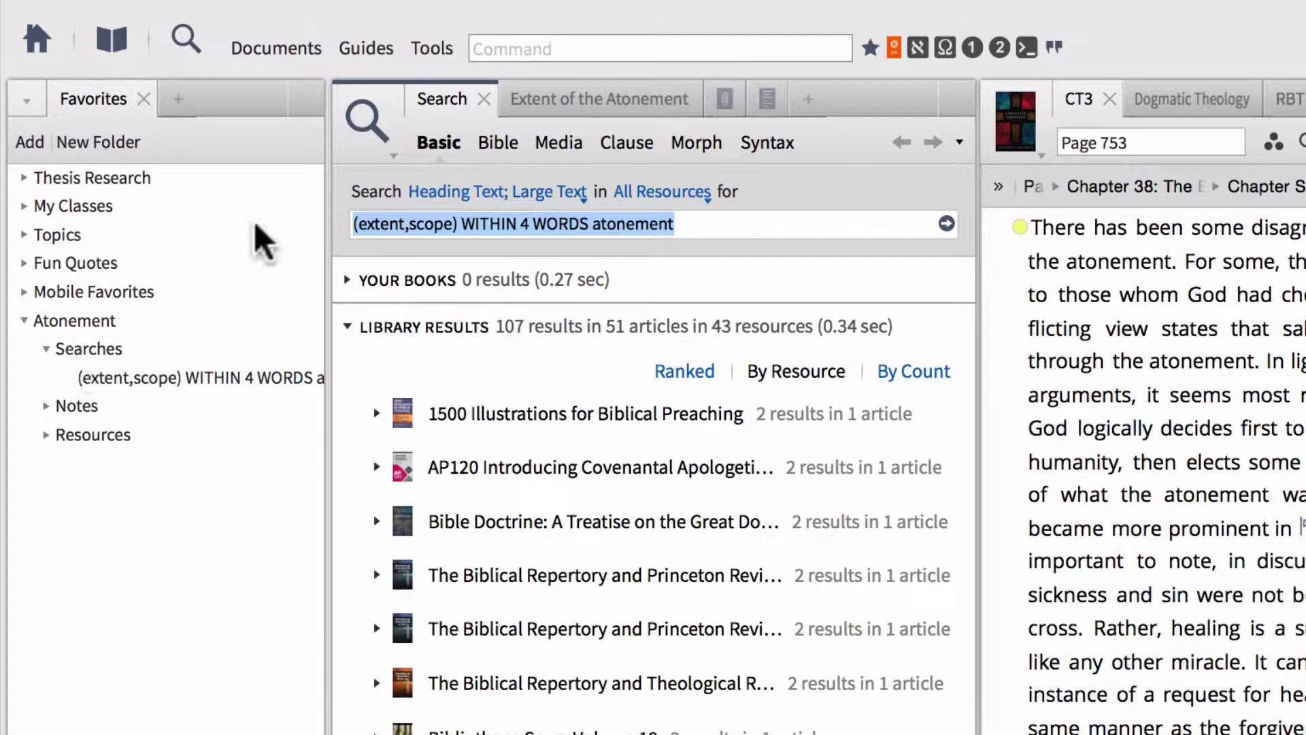
left_click(553, 109)
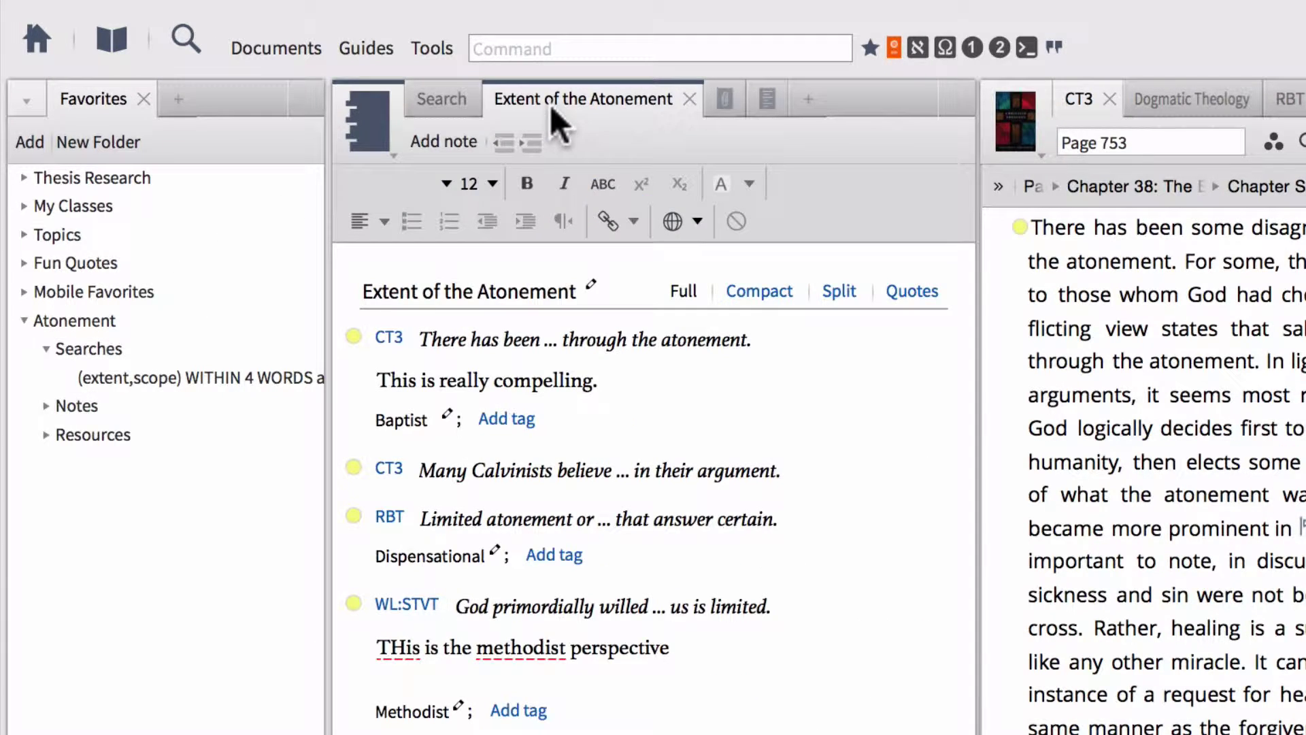
left_click_drag(532, 103, 114, 395)
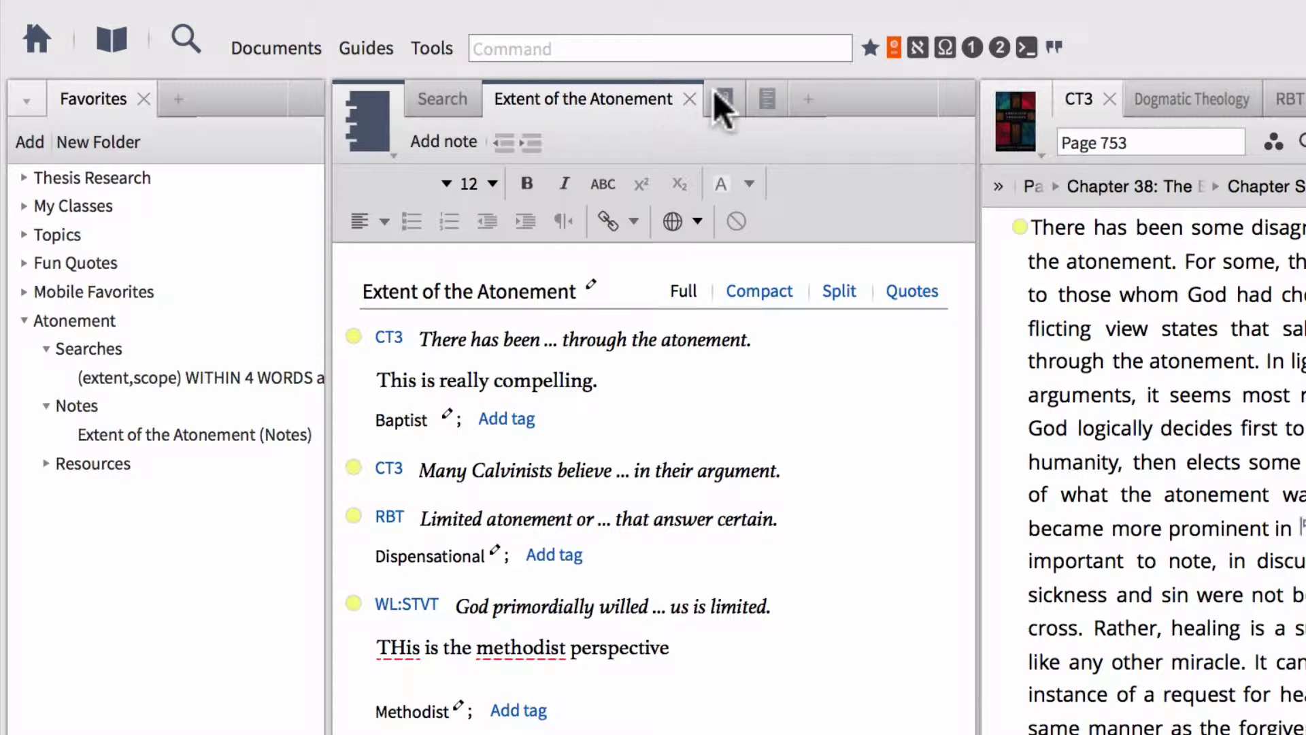
Add the Extent of the Atonement Bibliography to the Atonement favorites, placing it under Resources
left_click(766, 101)
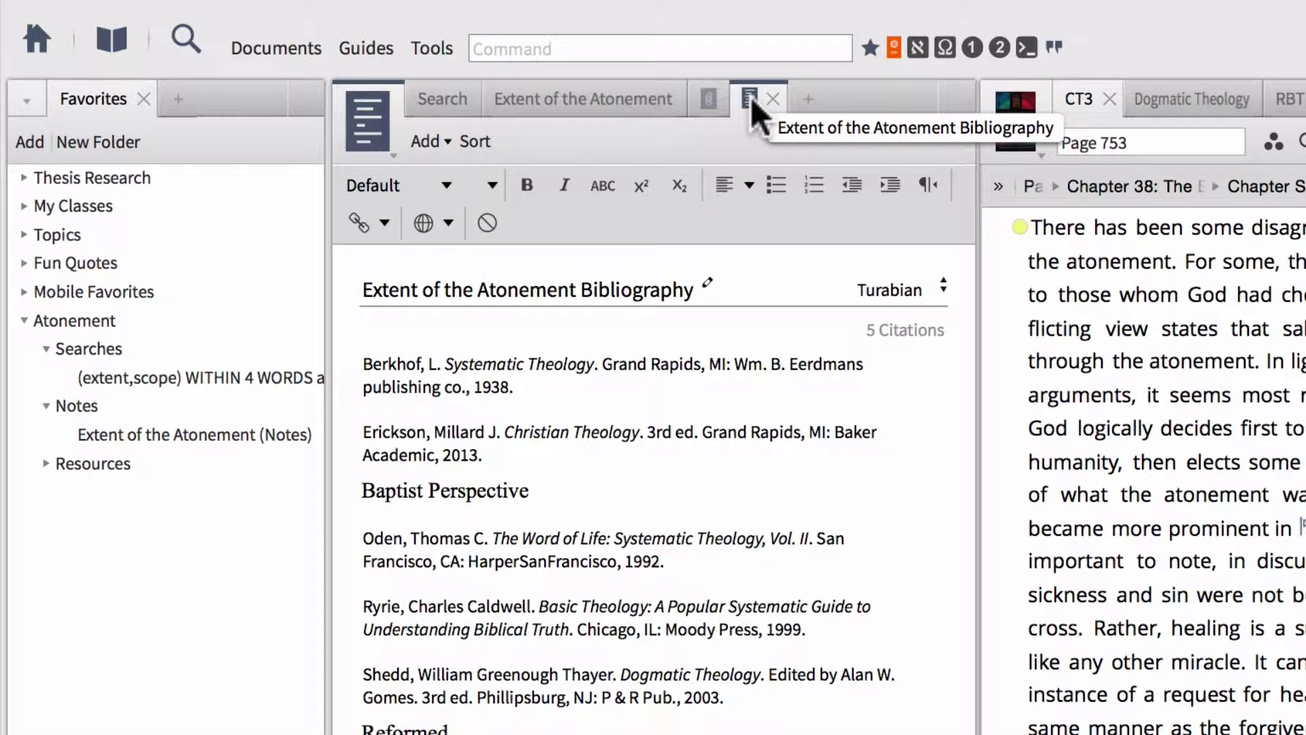
left_click_drag(750, 97, 89, 324)
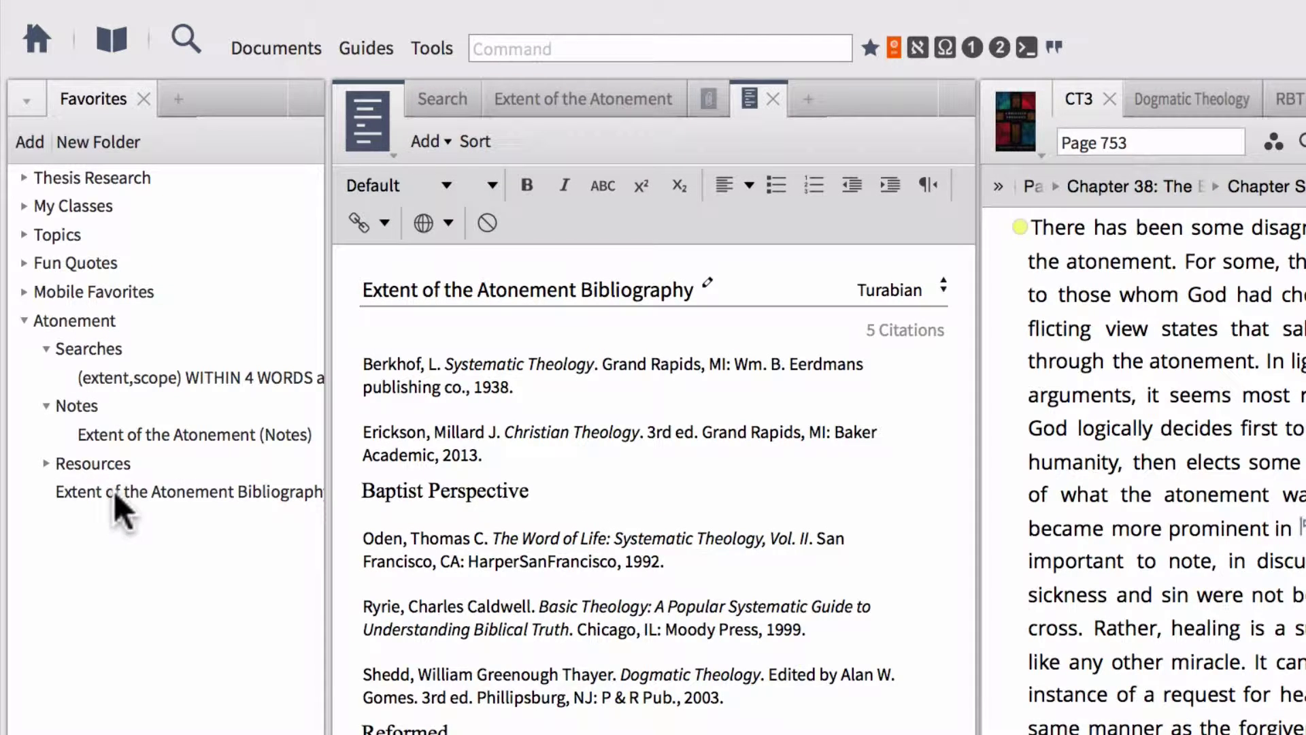
left_click_drag(113, 491, 101, 402)
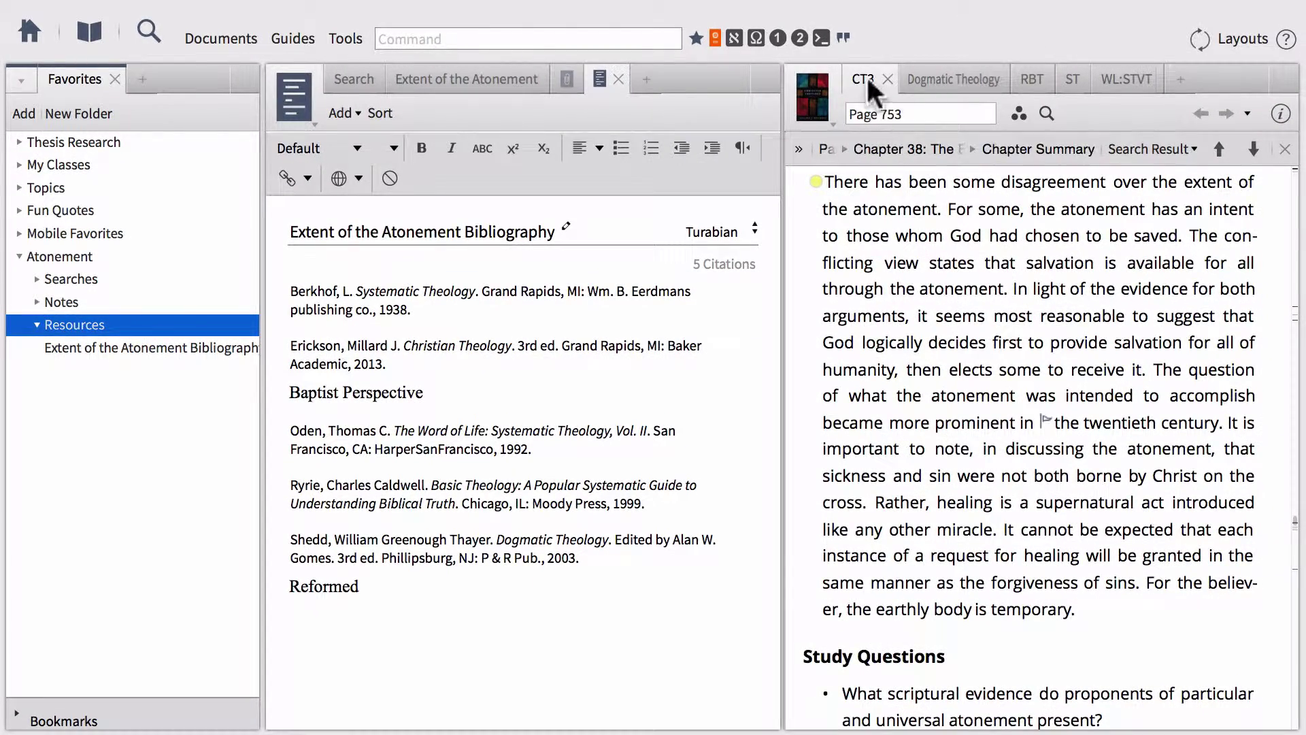
Save all five open book pages into the Resources favorites folder, then collapse it
left_click(942, 79)
left_click(1035, 72)
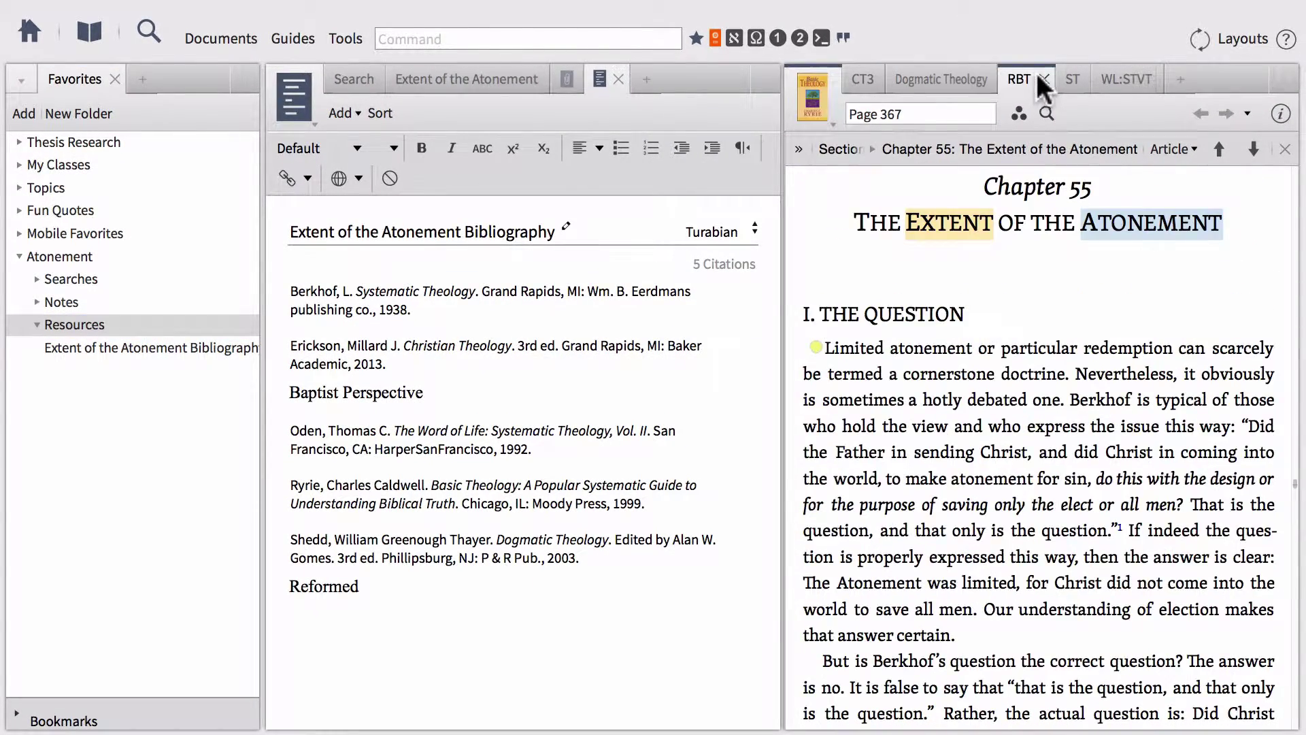
left_click(1072, 72)
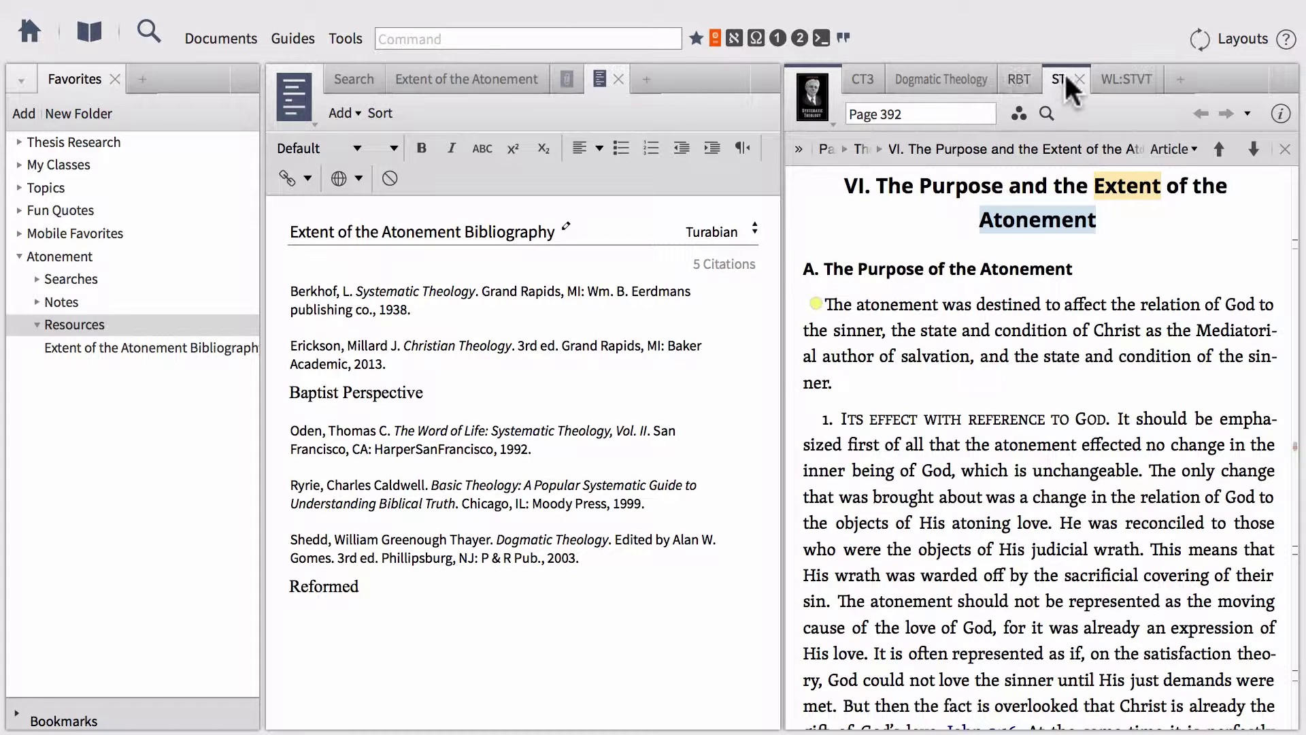
mouse_move(1068, 77)
left_click_drag(599, 79, 63, 327)
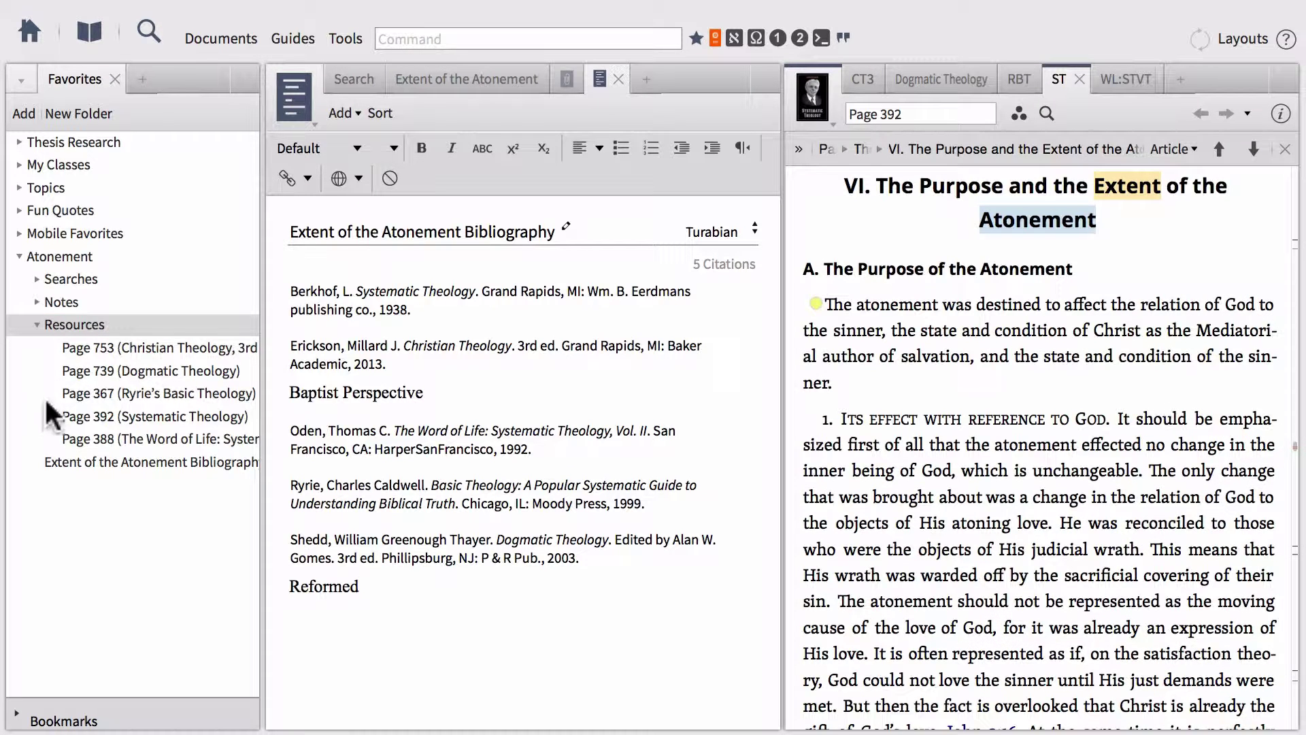
left_click(34, 325)
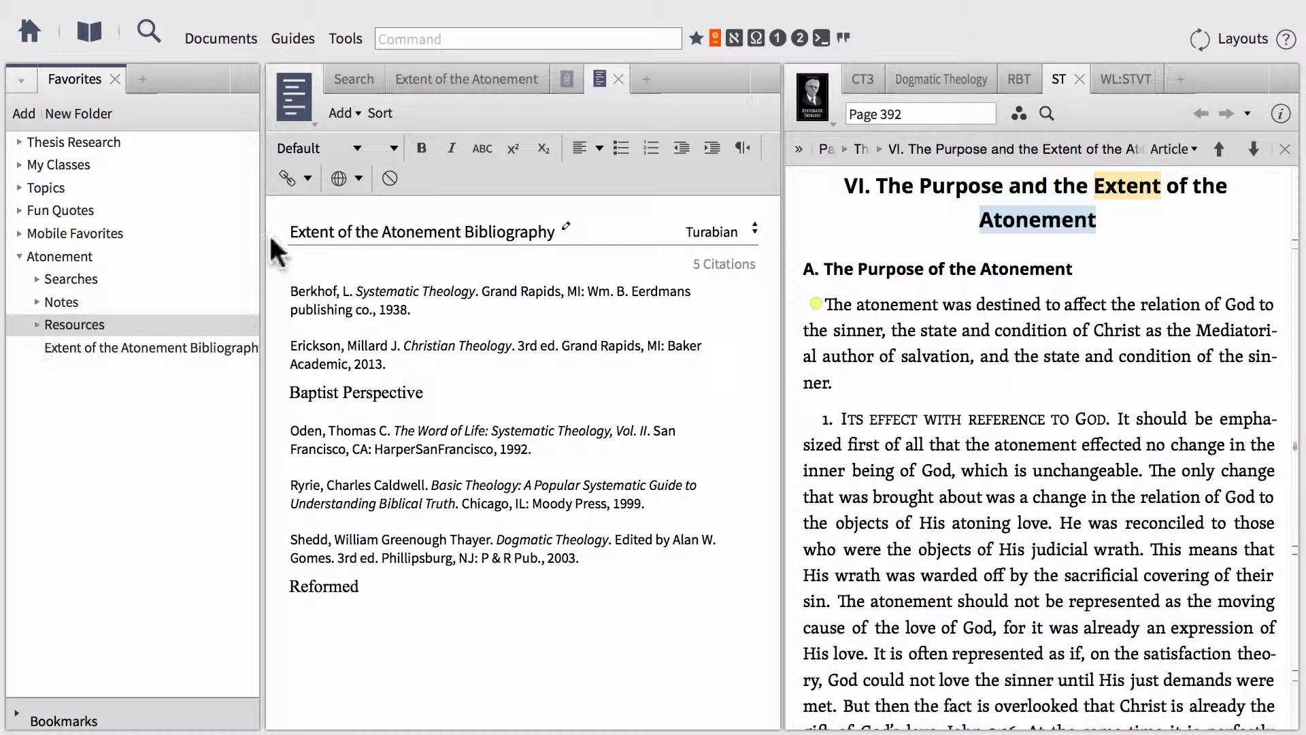
Save the Extent of the Atonement Clippings into the Atonement folder and collapse it
left_click(567, 79)
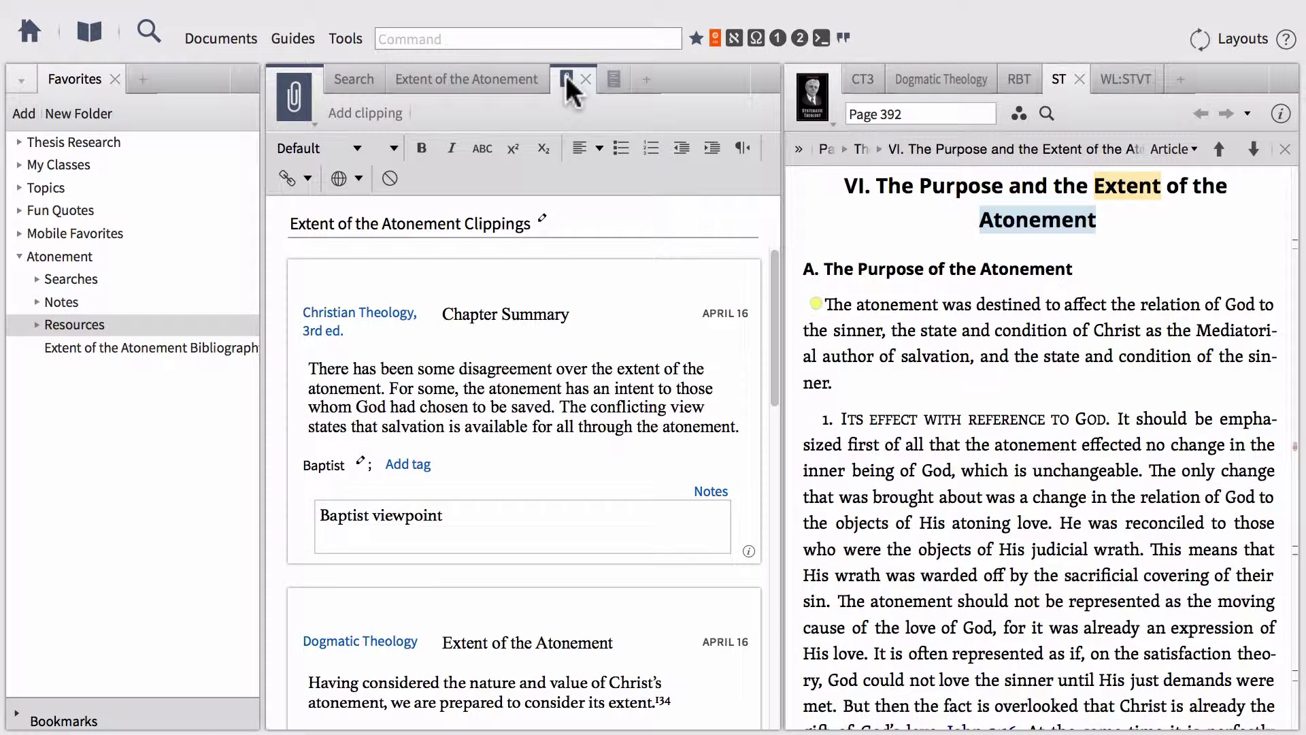
left_click_drag(564, 72, 63, 256)
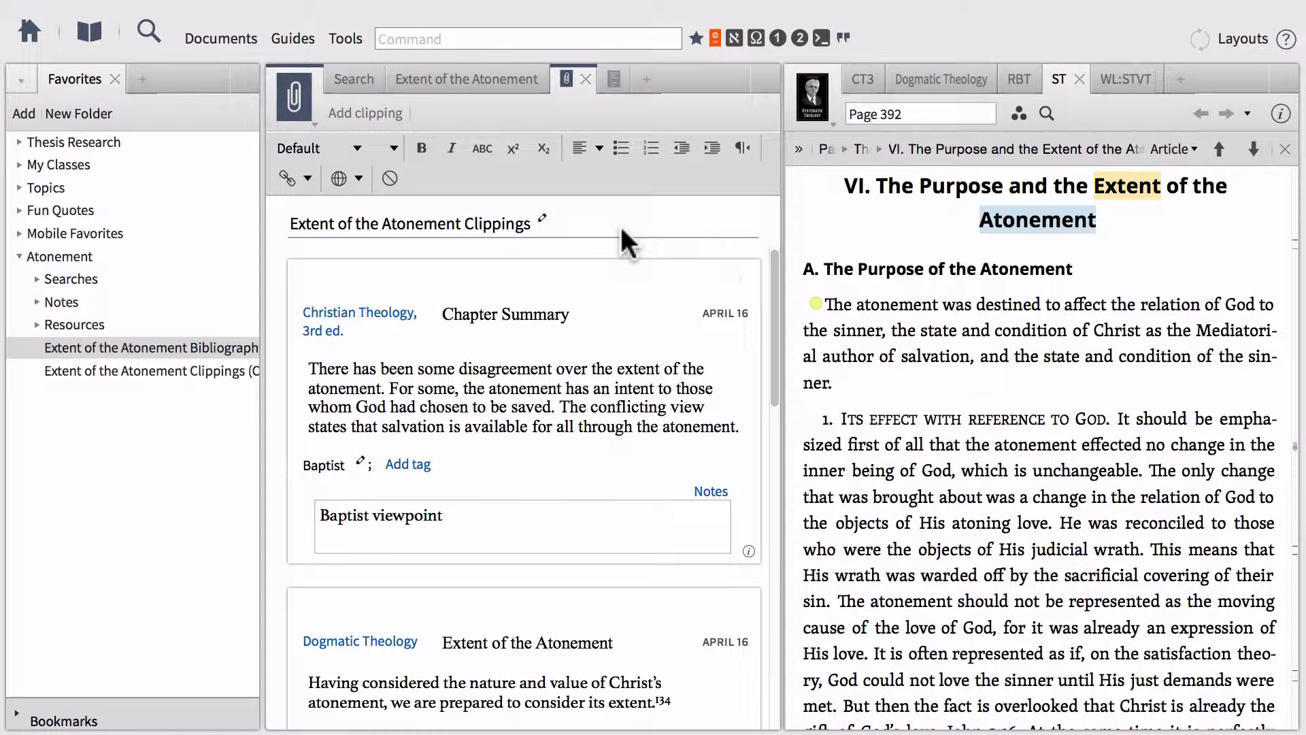
left_click(19, 256)
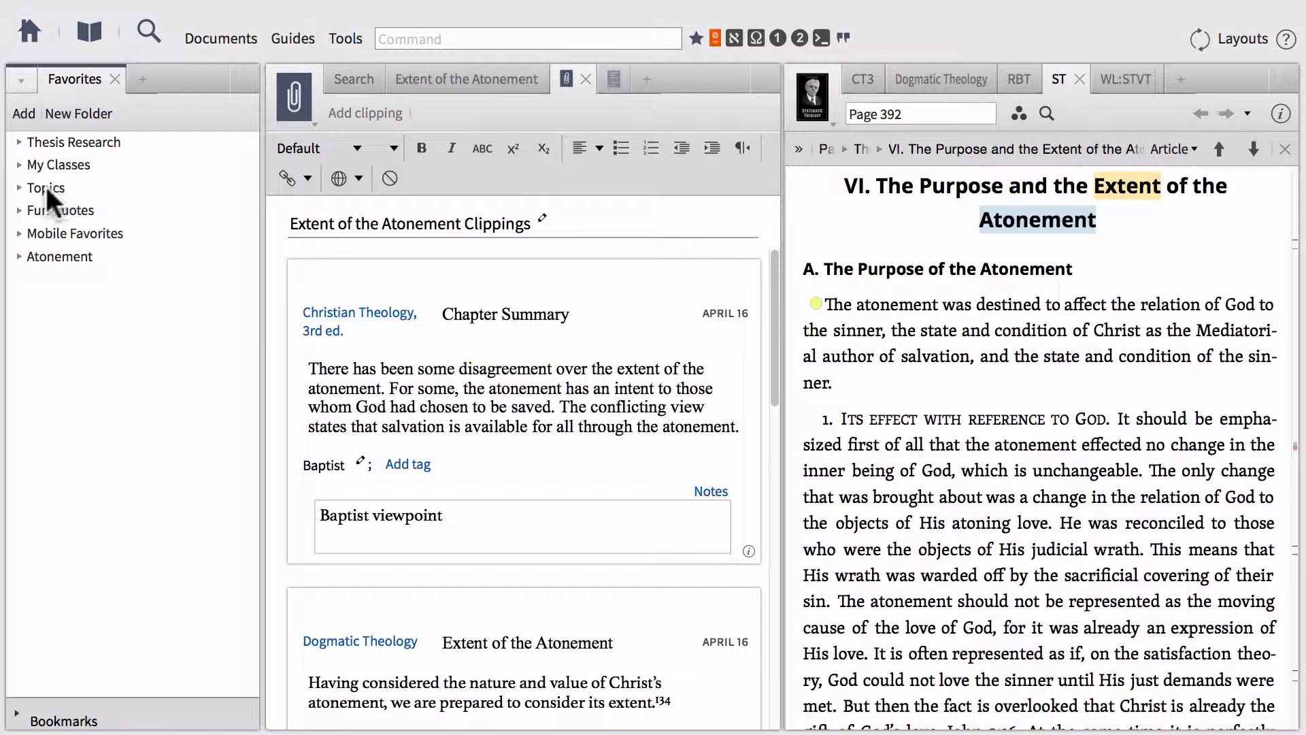
left_click(19, 189)
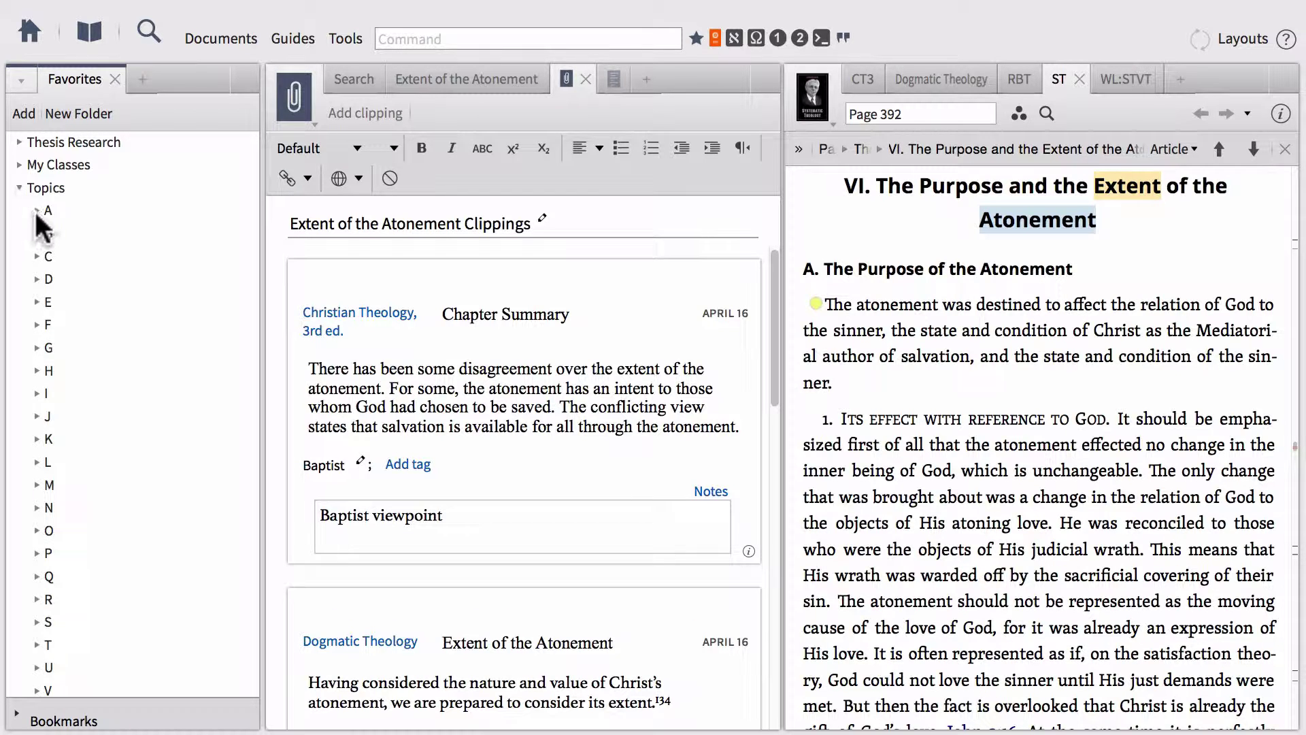
scroll(73, 248, "down", 1)
scroll(73, 236, "down", 1)
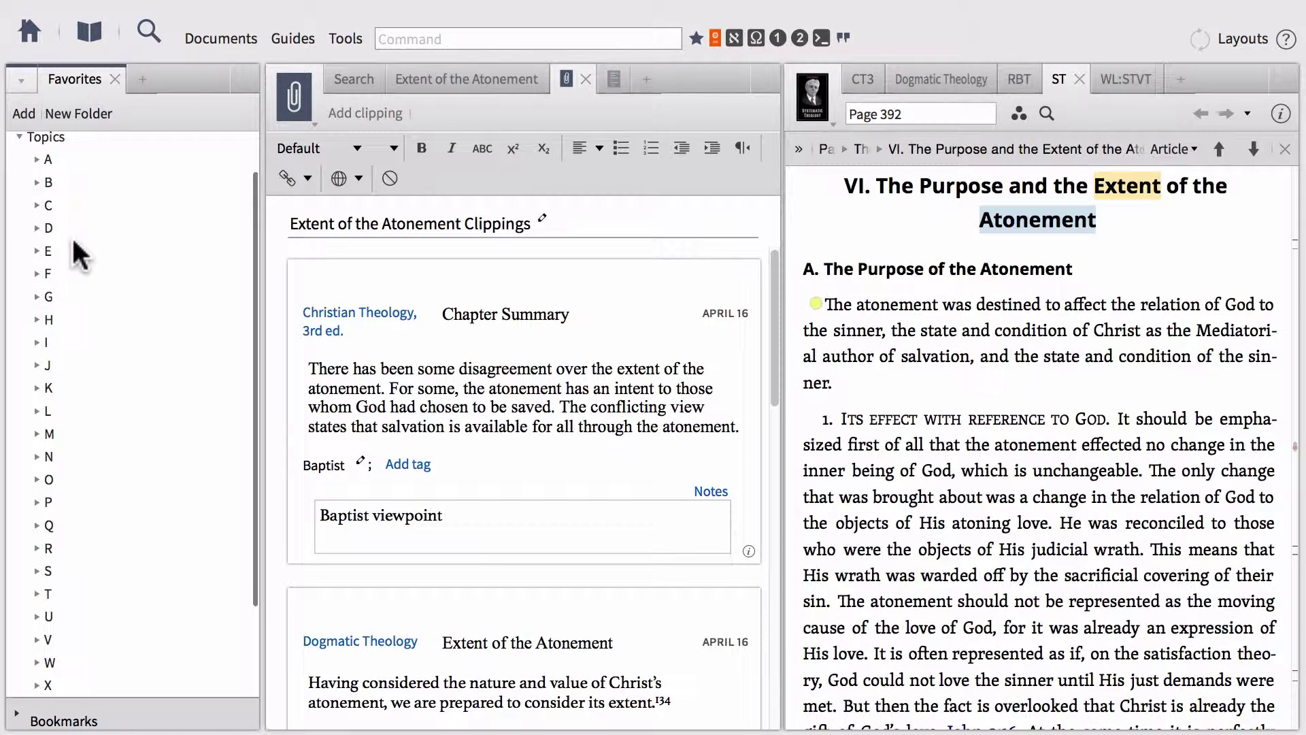
left_click(38, 320)
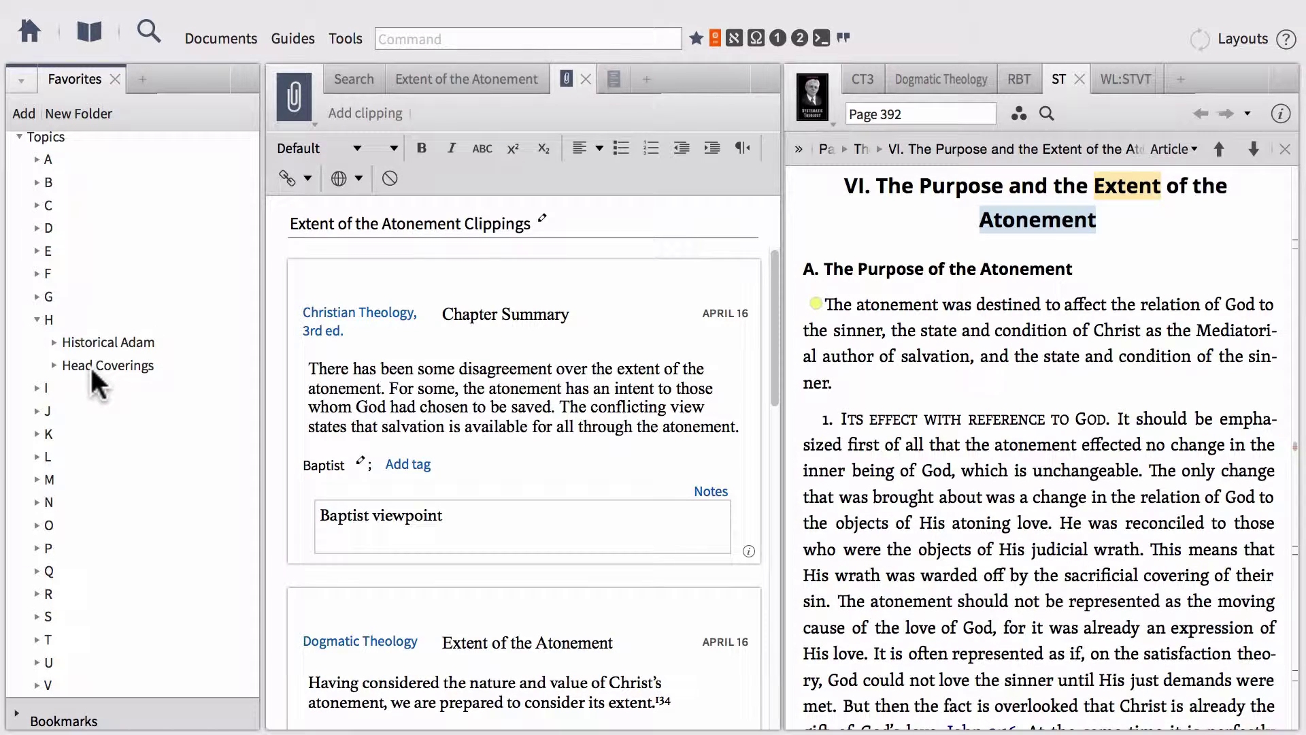
left_click(55, 365)
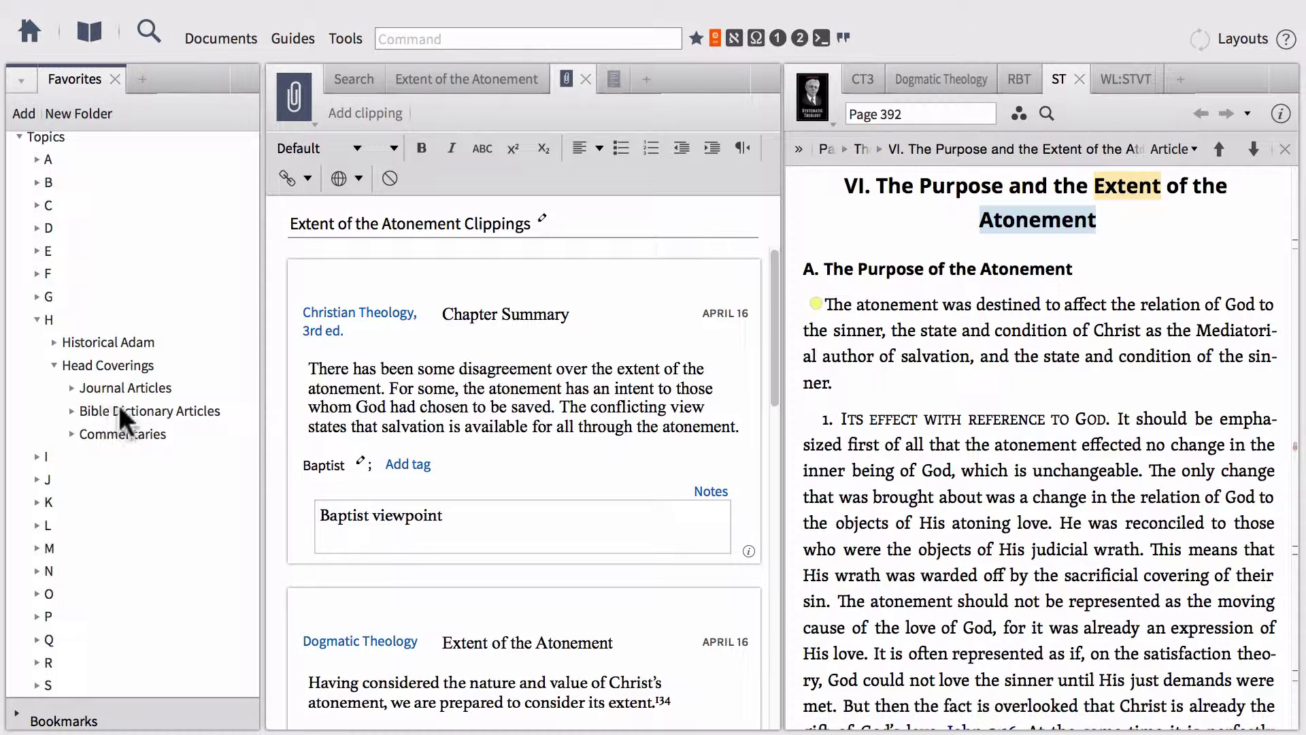
left_click(54, 366)
left_click(38, 320)
scroll(27, 276, "up", 2)
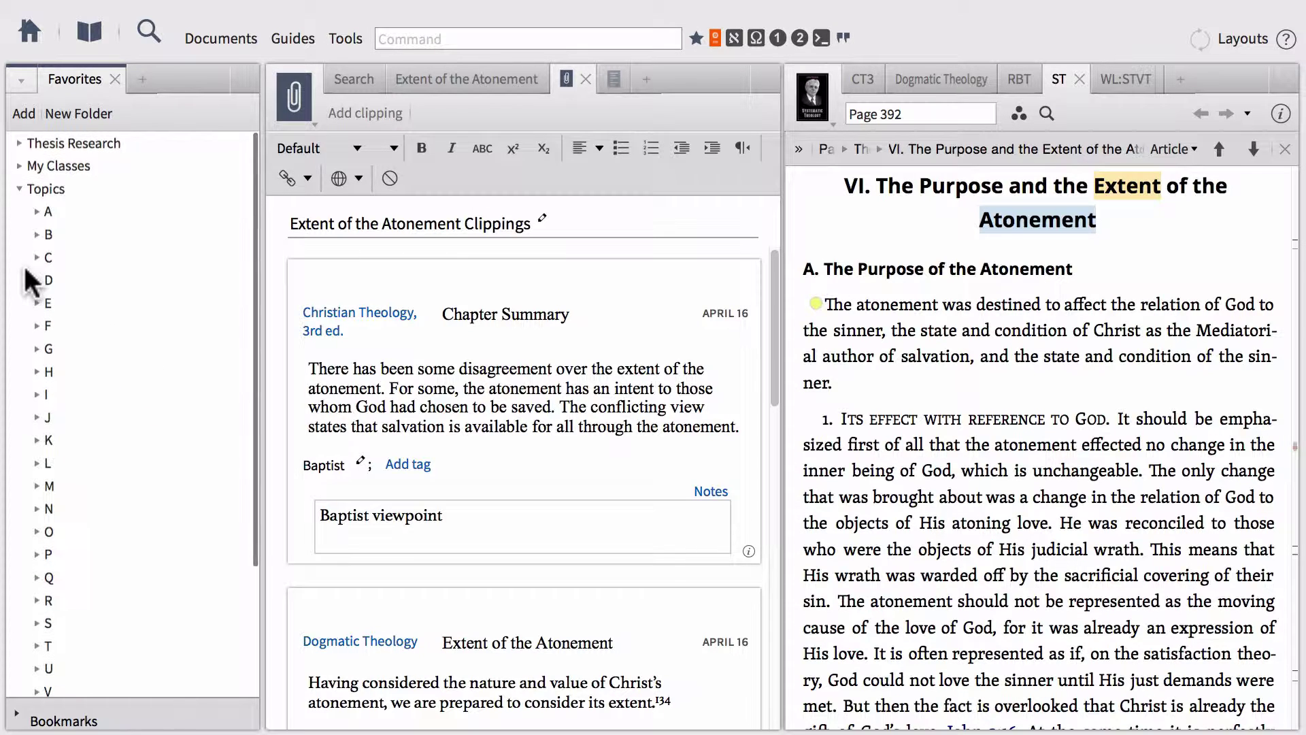
left_click(18, 188)
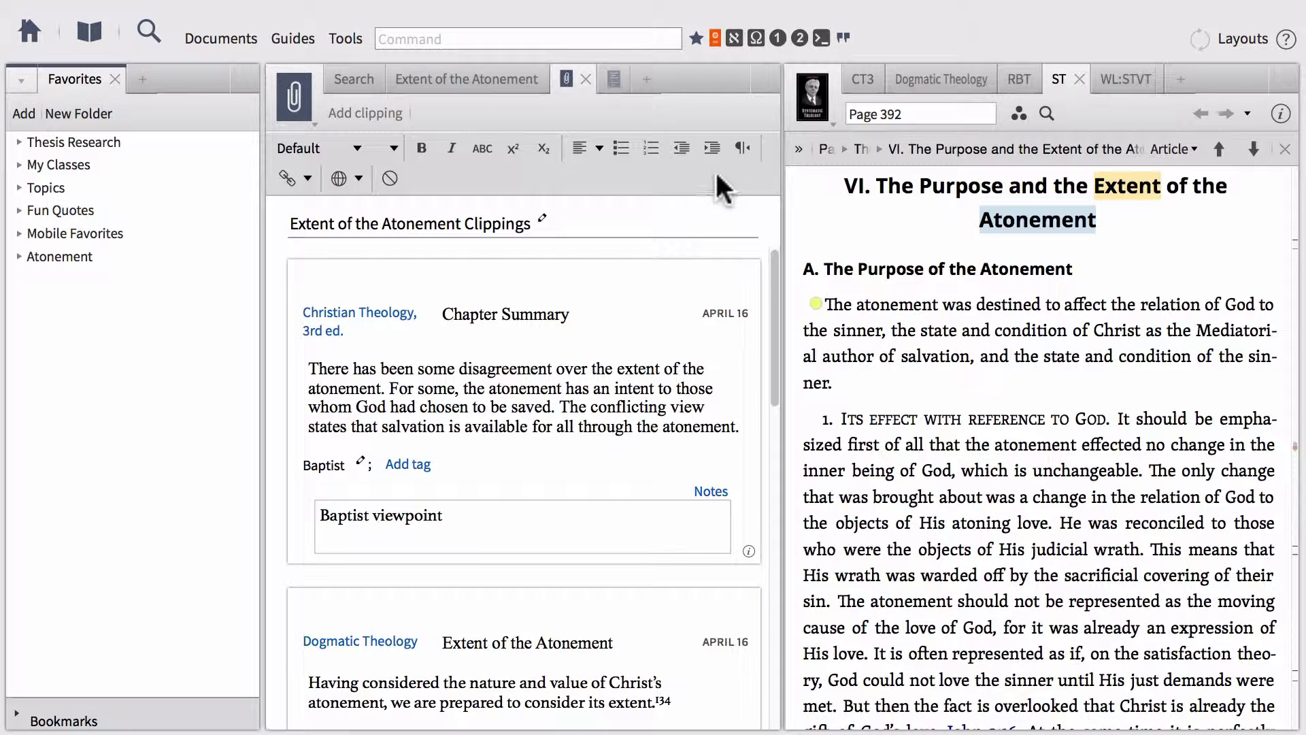
Close all panels and rerun the saved atonement search from the Atonement favorites
left_click(822, 38)
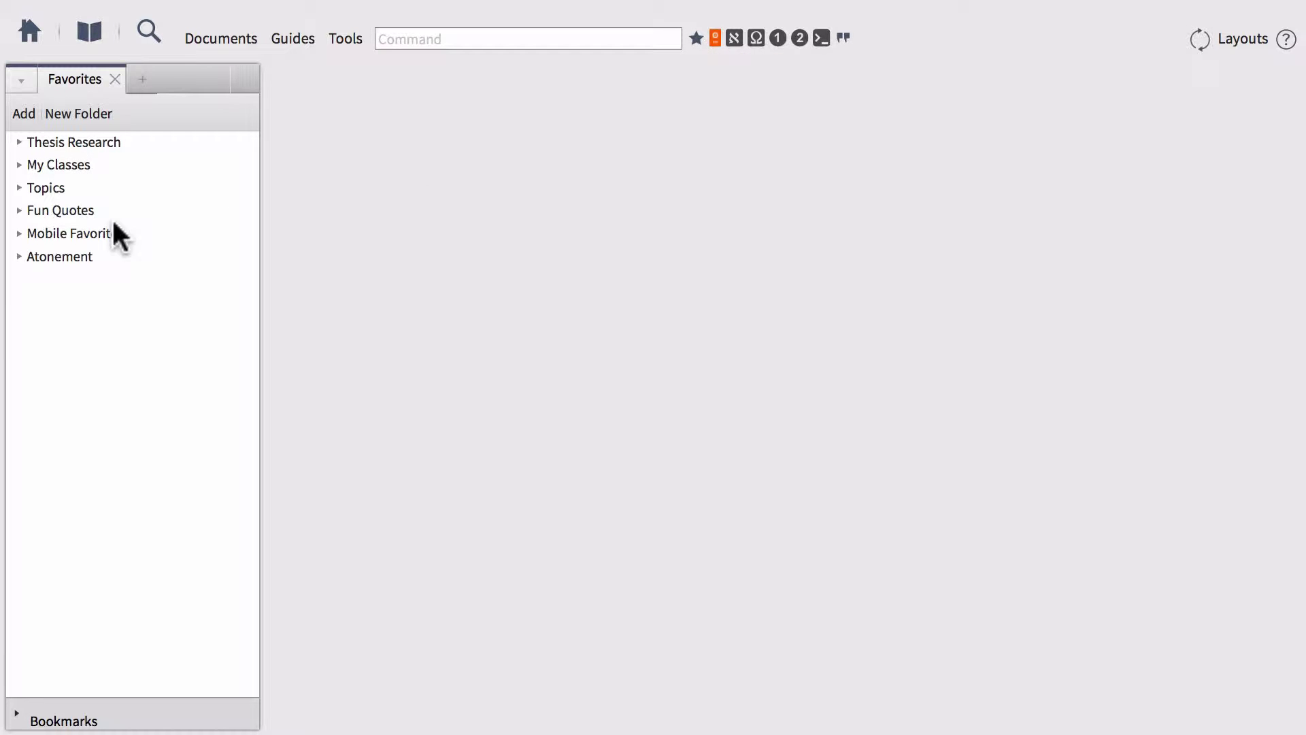
left_click(19, 256)
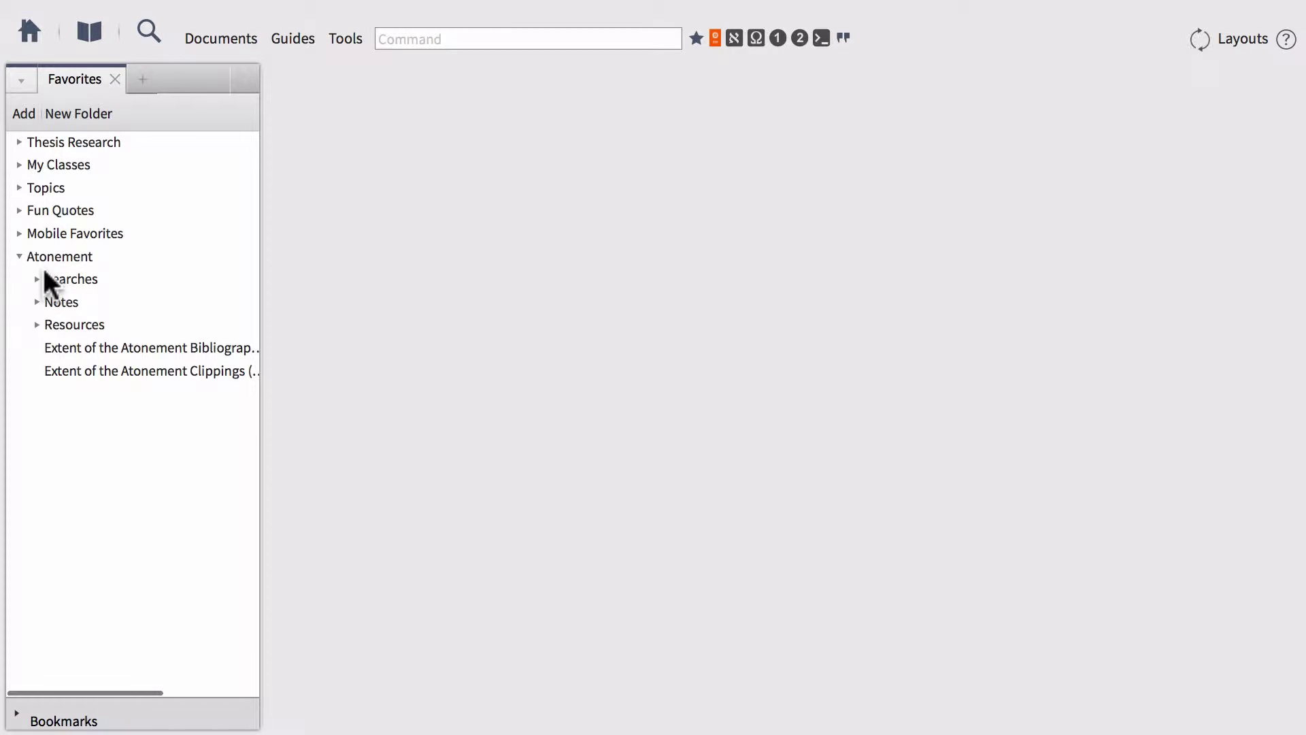
left_click(38, 279)
left_click(92, 302)
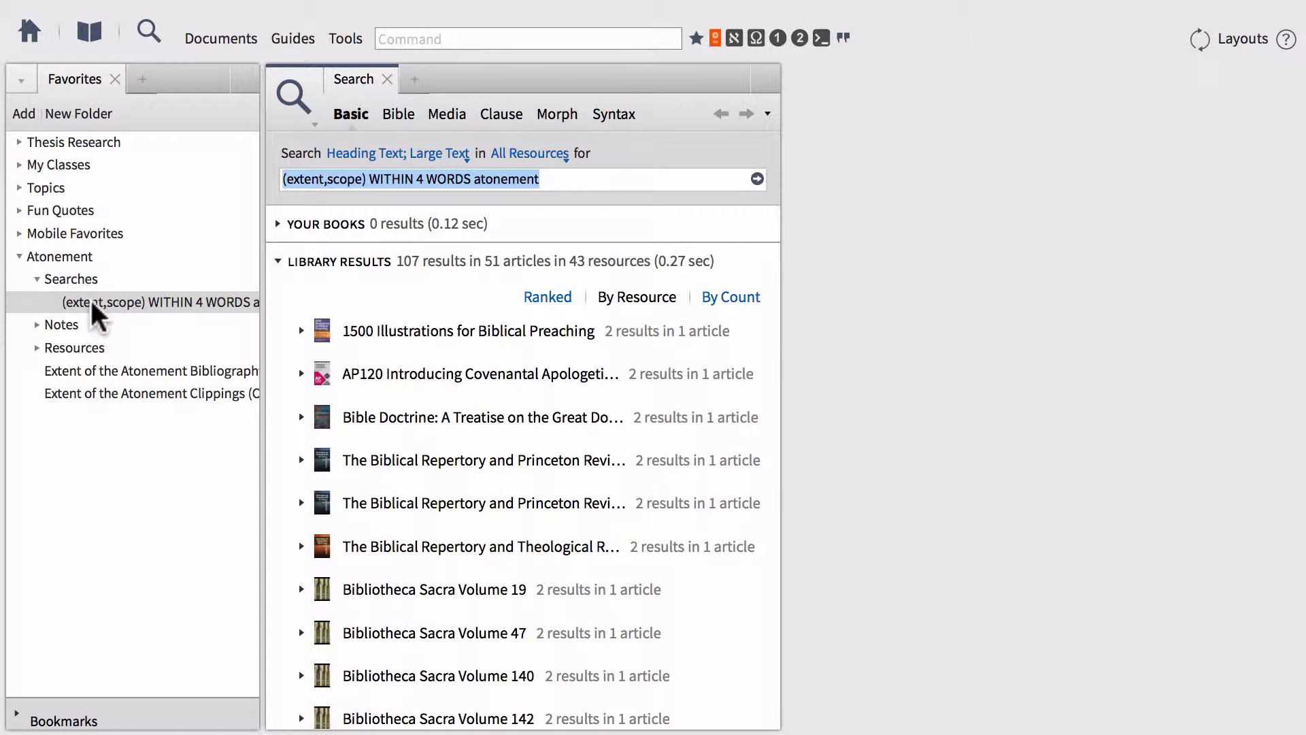
left_click(90, 302)
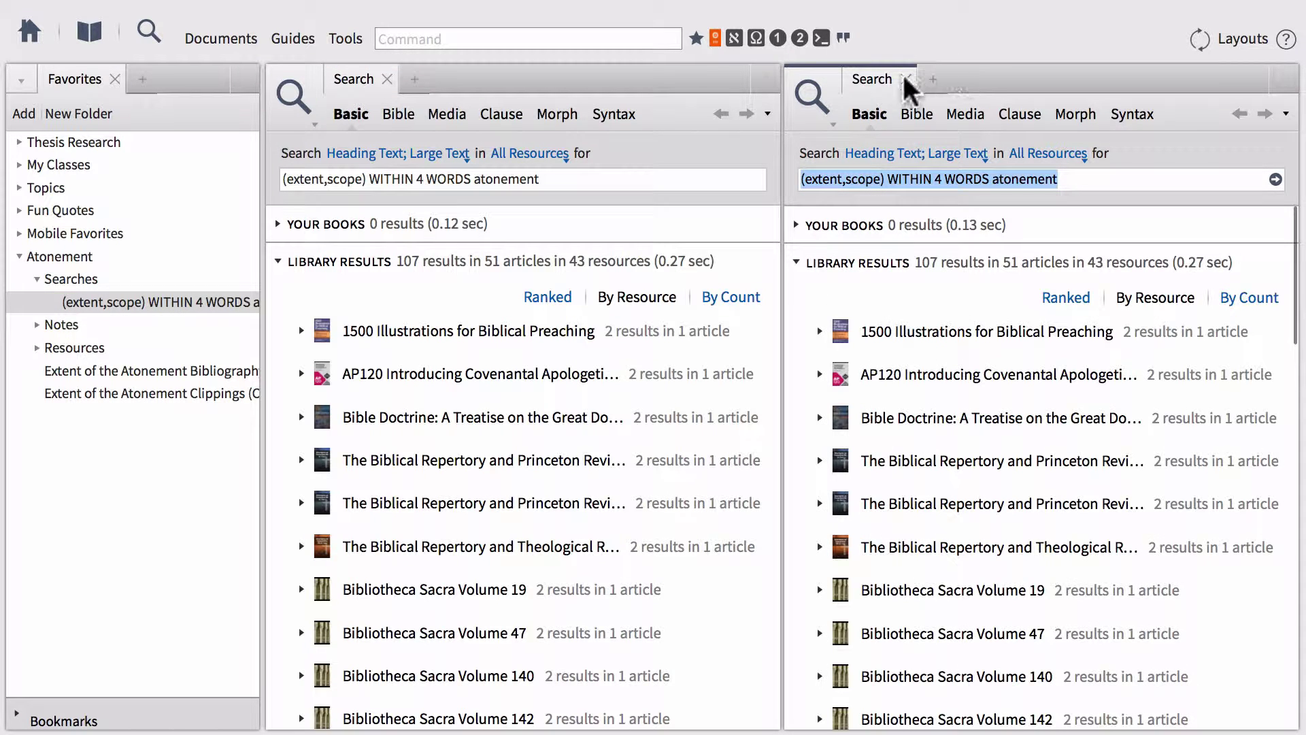
left_click(906, 79)
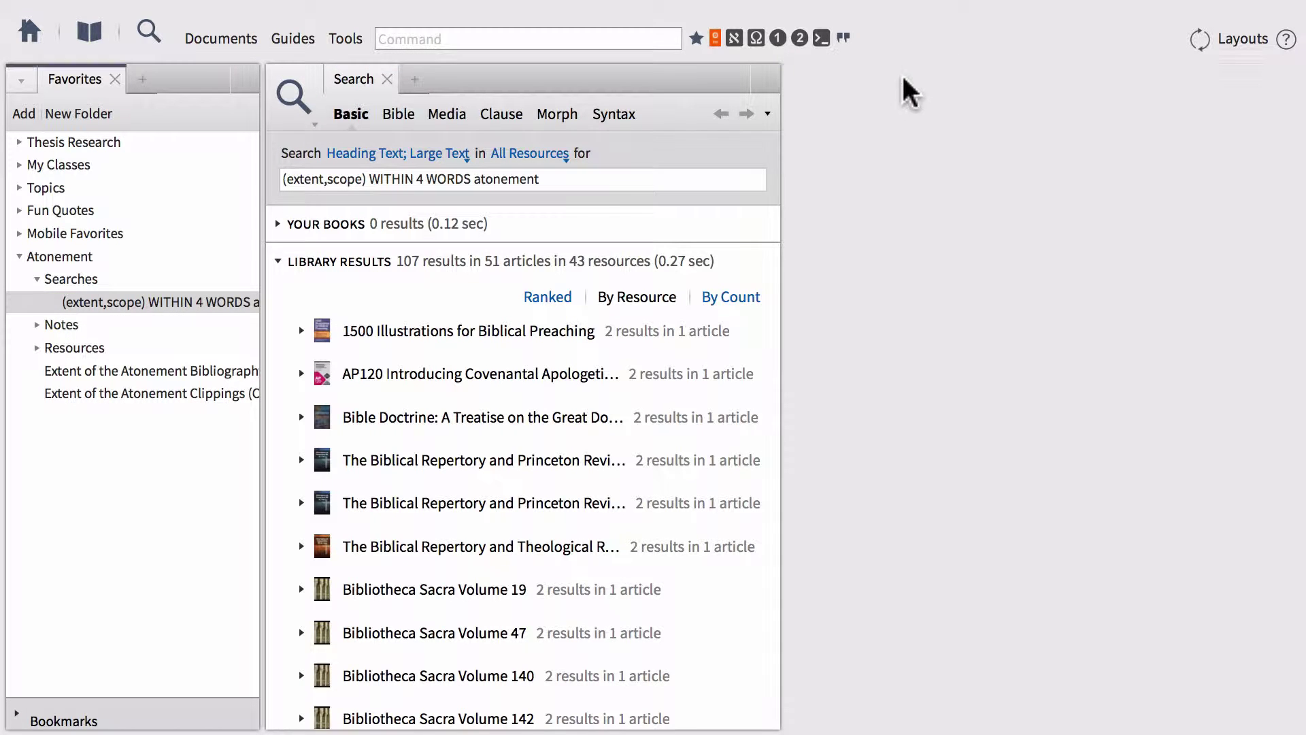
Open the atonement notes, Christian Theology p. 753, Systematic Theology p. 392 and the bibliography
left_click(38, 324)
left_click(87, 348)
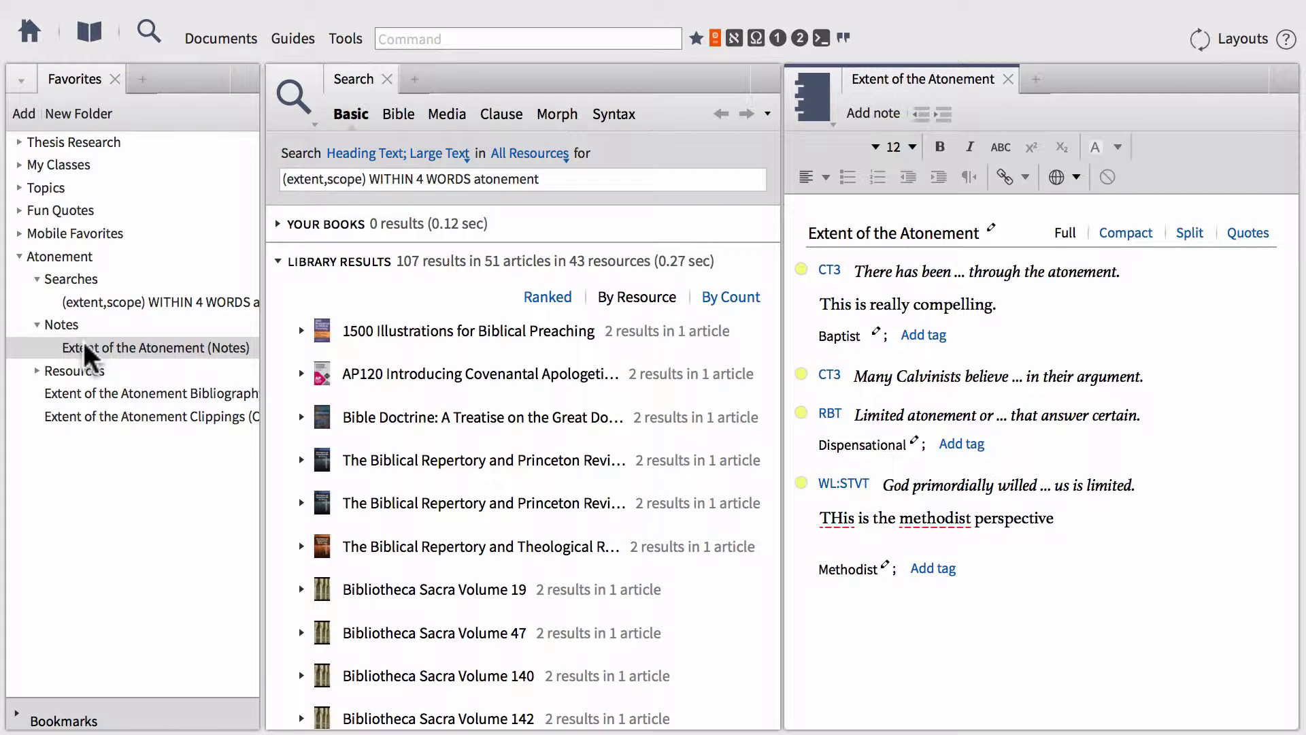
left_click(38, 371)
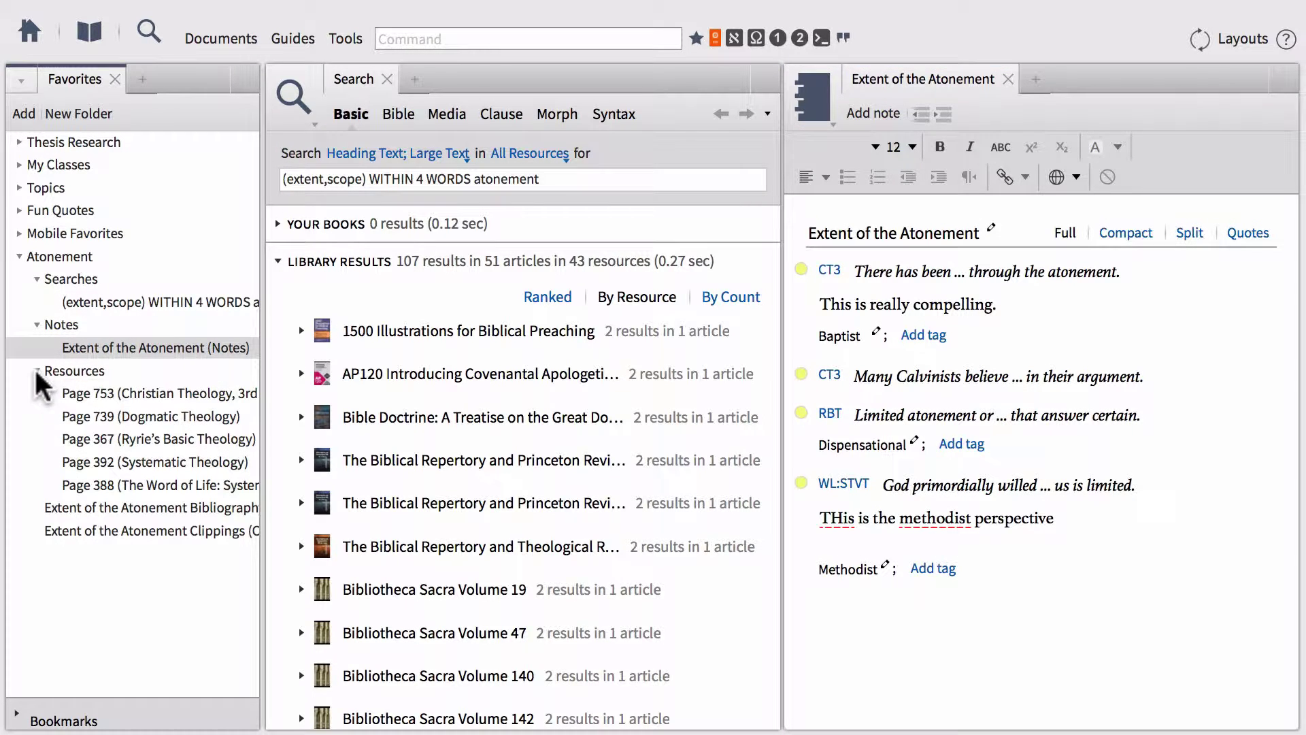
left_click(117, 394)
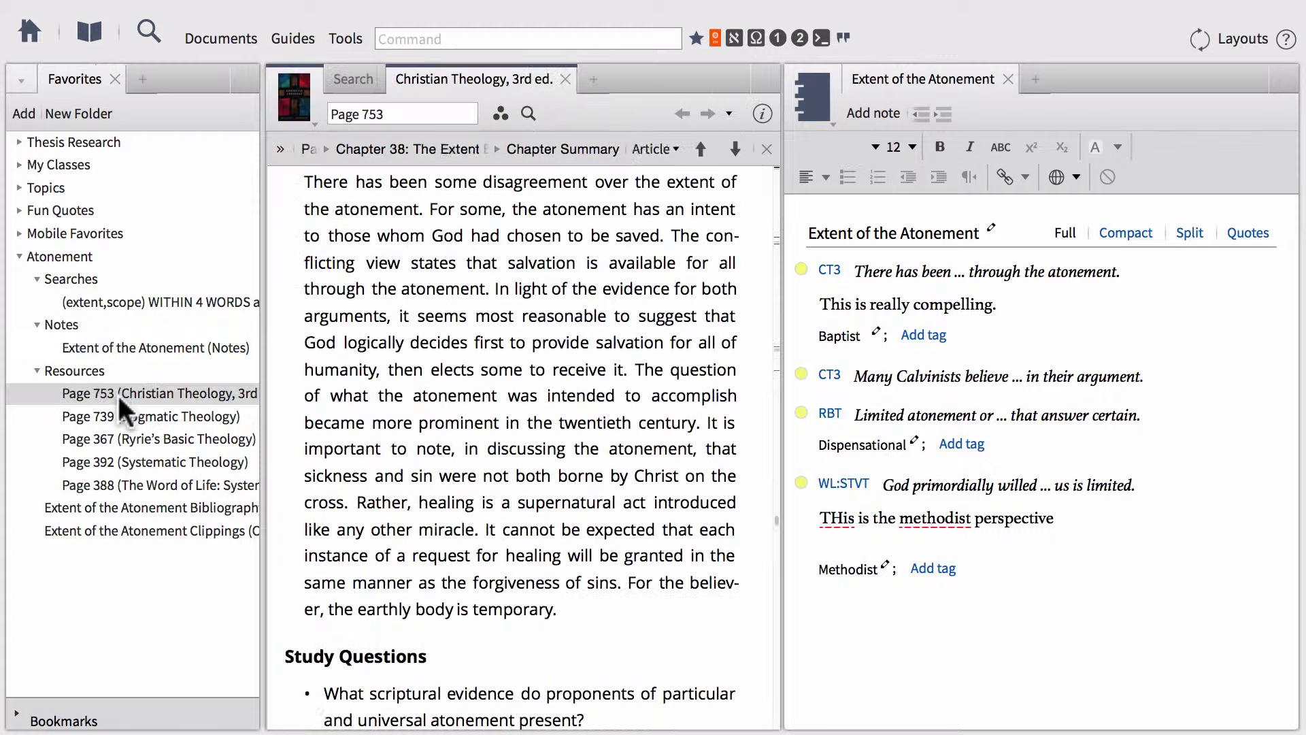
left_click(112, 462)
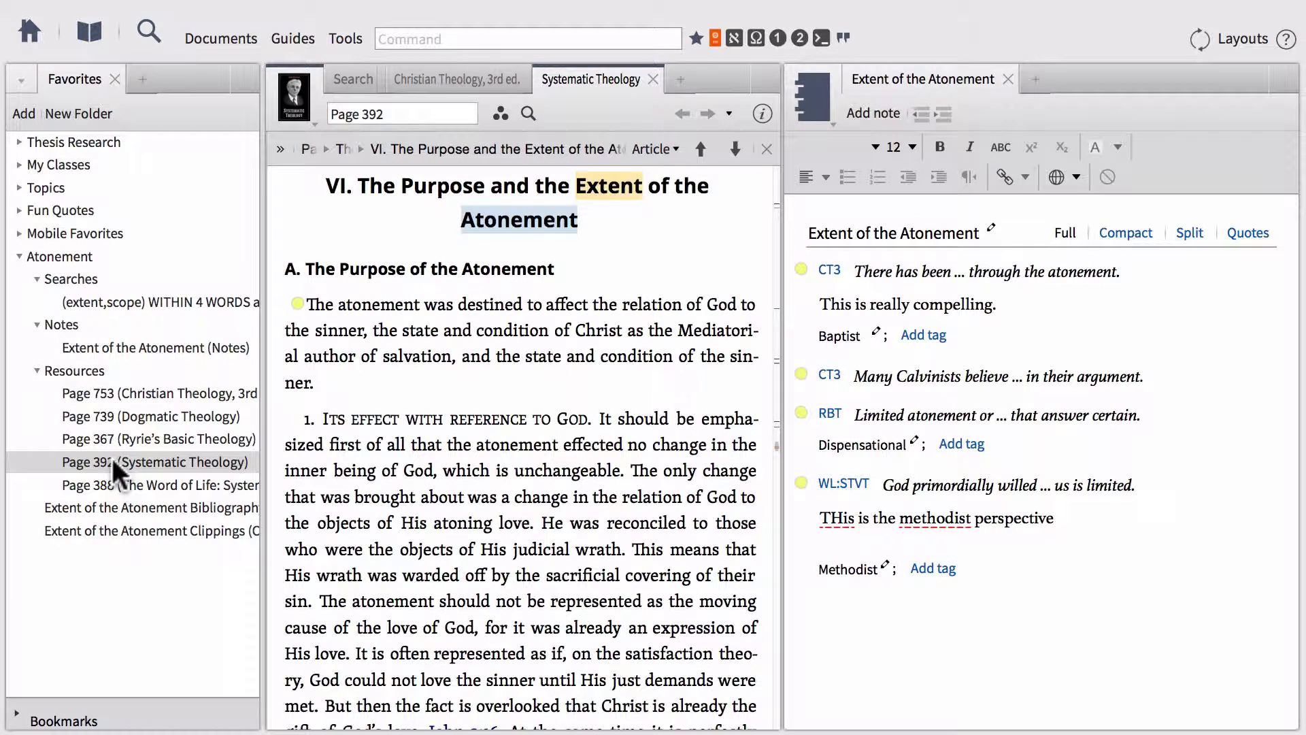
left_click(109, 507)
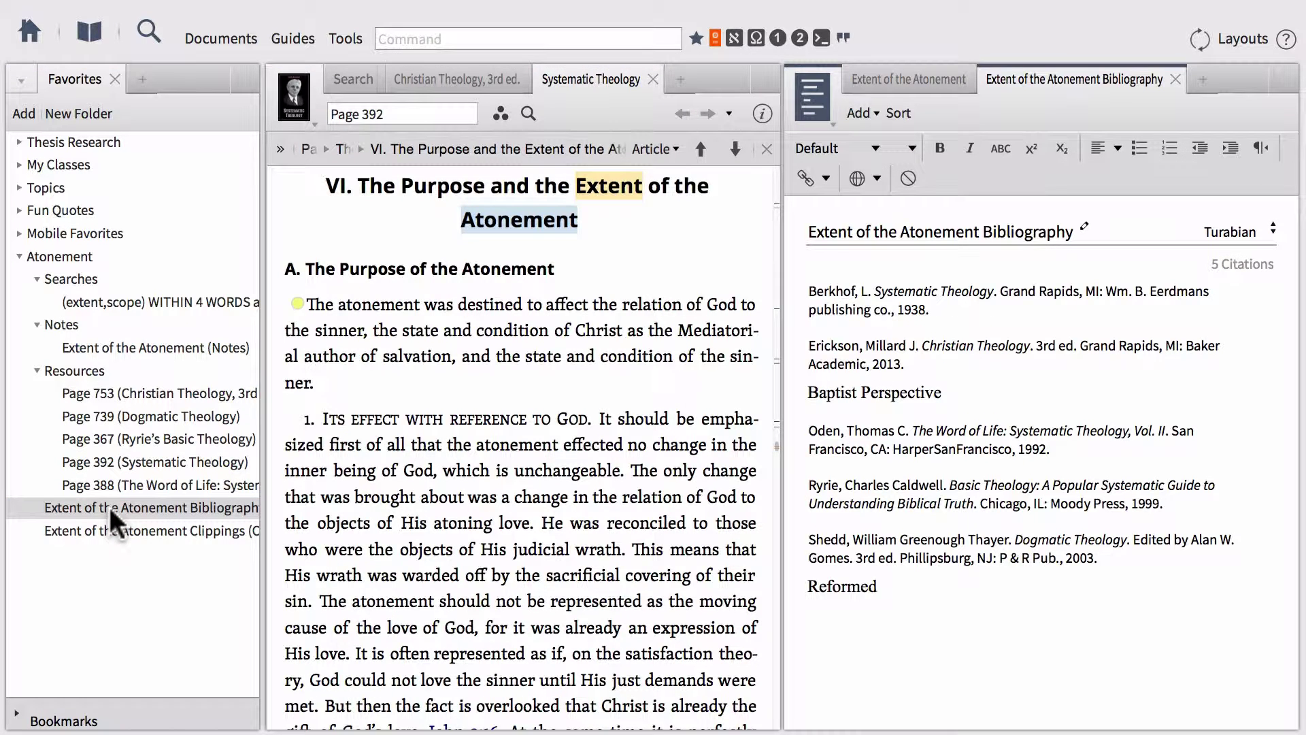